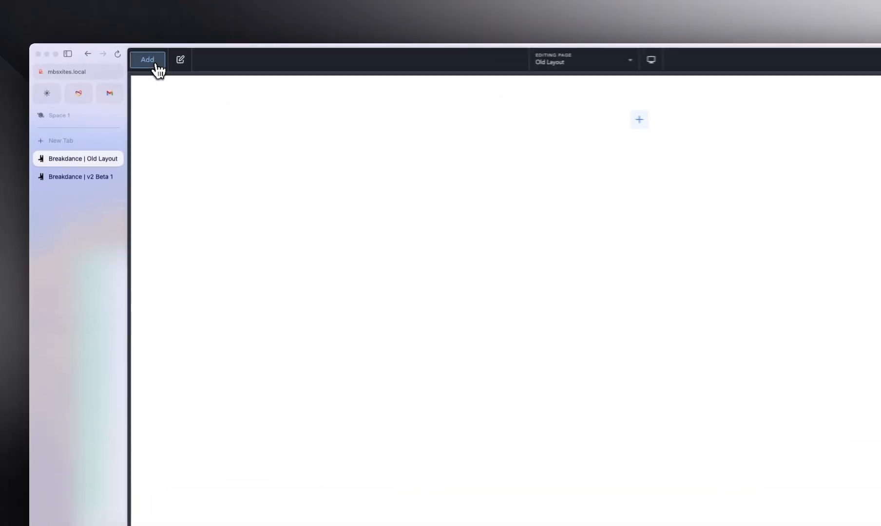
Add a section to the empty page and insert a div inside it
left_click(157, 64)
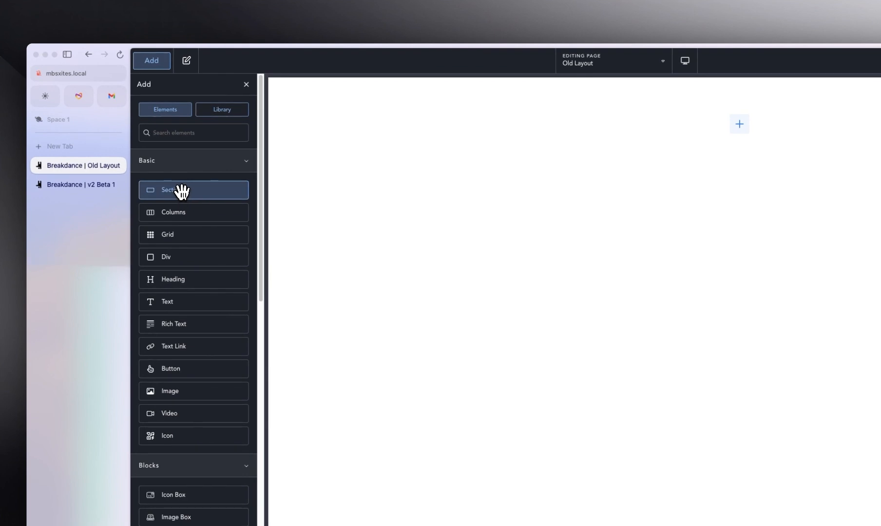
left_click(177, 183)
left_click(154, 62)
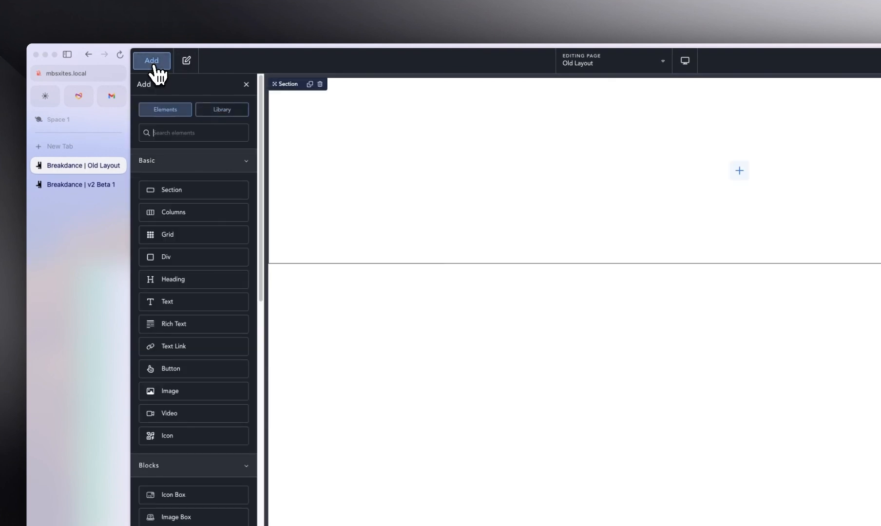
left_click(190, 258)
Duplicate the div until the section holds five divs
left_click(157, 67)
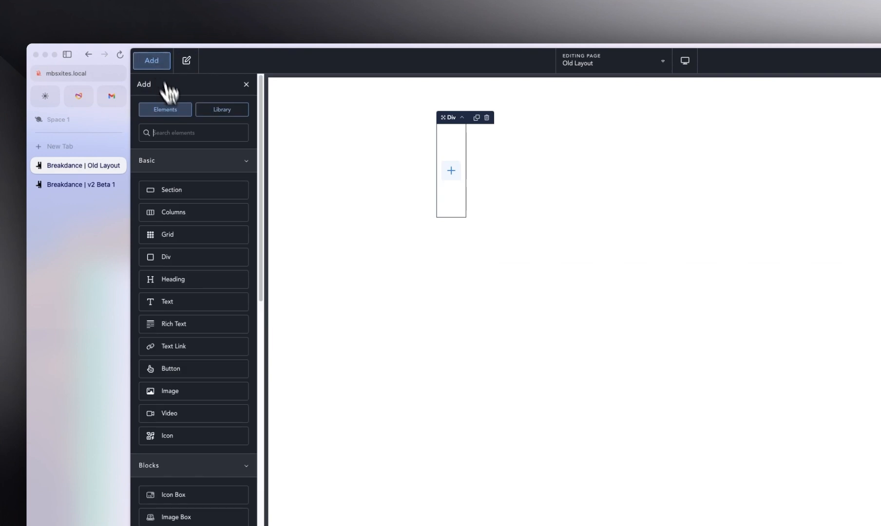
left_click(477, 118)
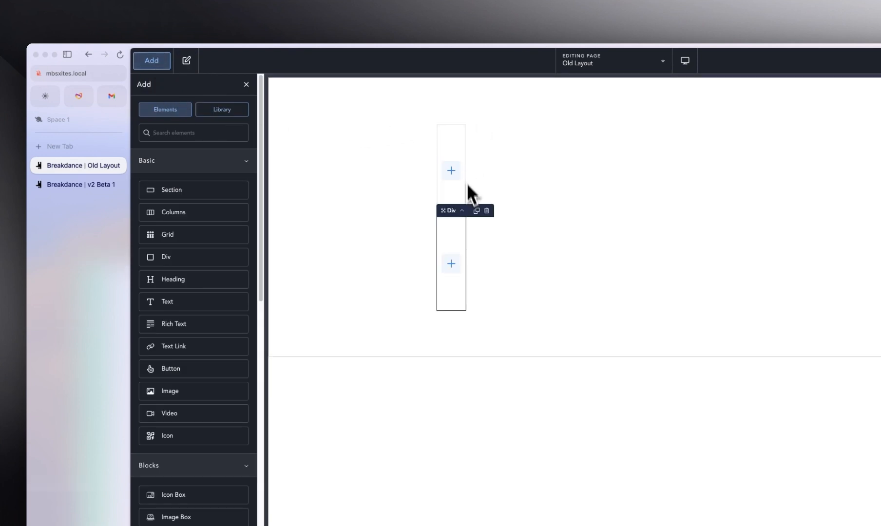
left_click(476, 211)
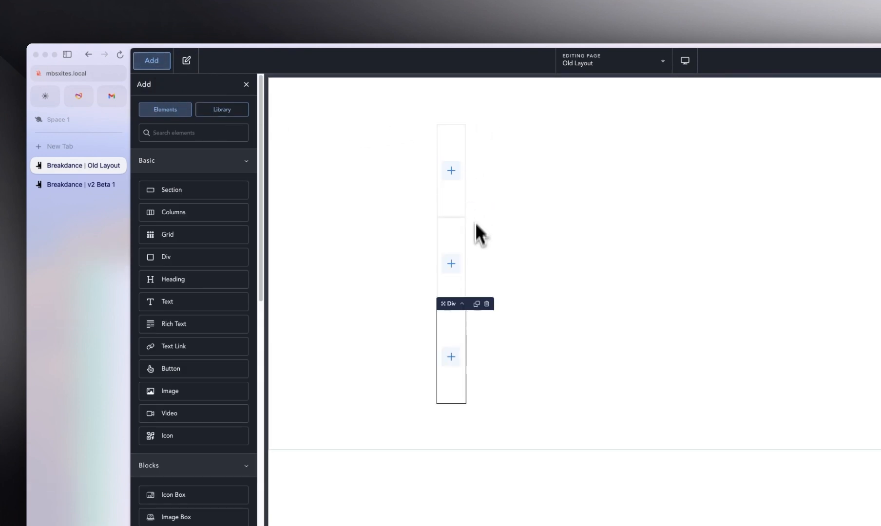
left_click(477, 304)
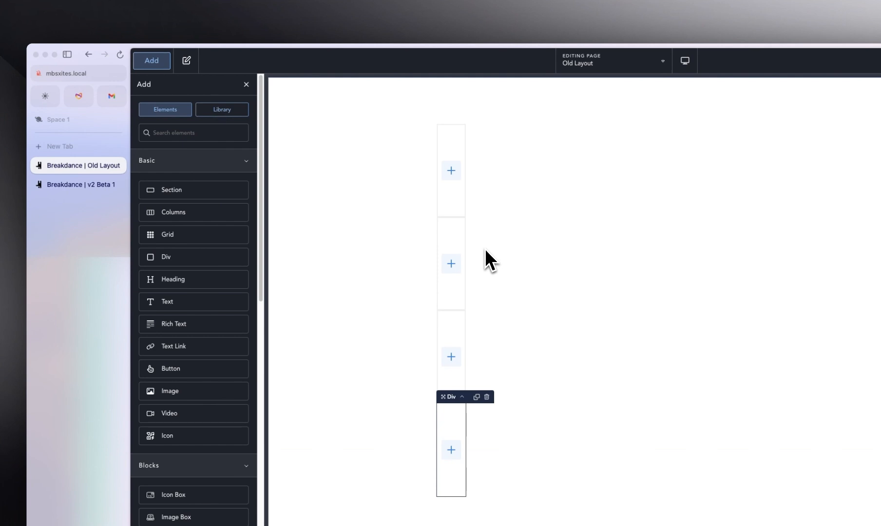
Lay out the section's divs horizontally with Left alignment
left_click(590, 255)
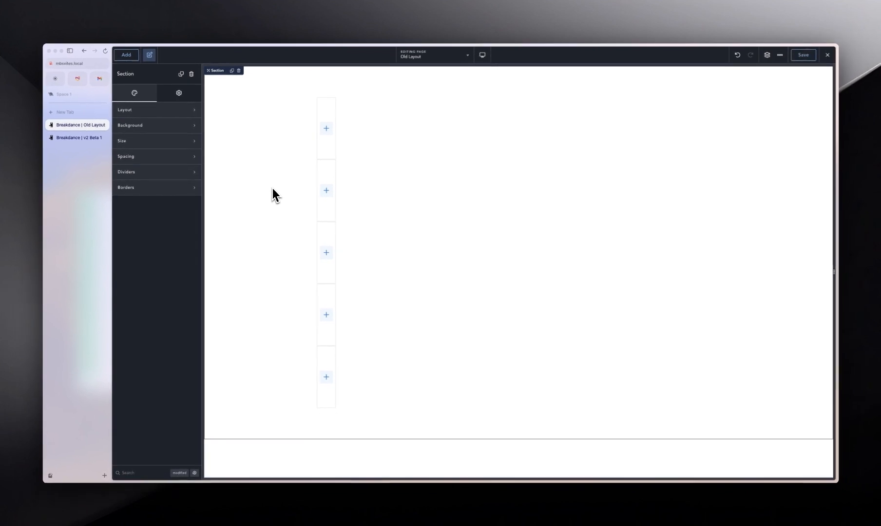
left_click(164, 111)
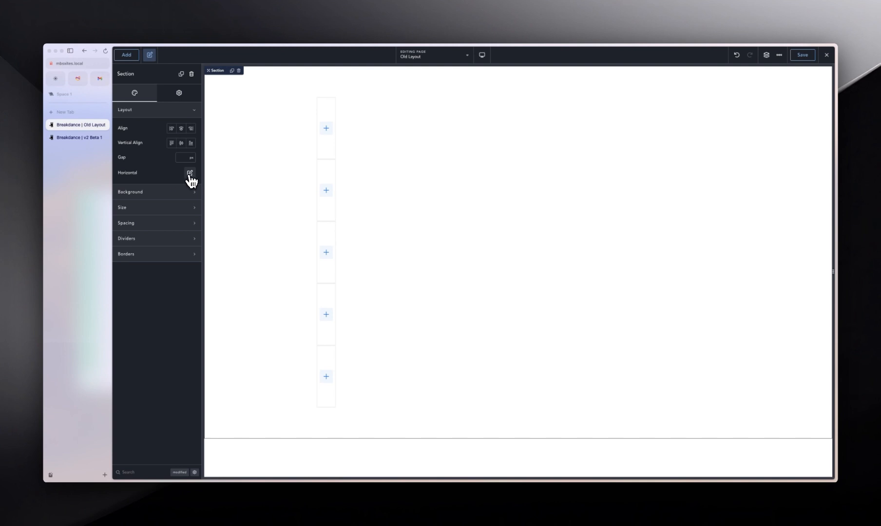
left_click(189, 174)
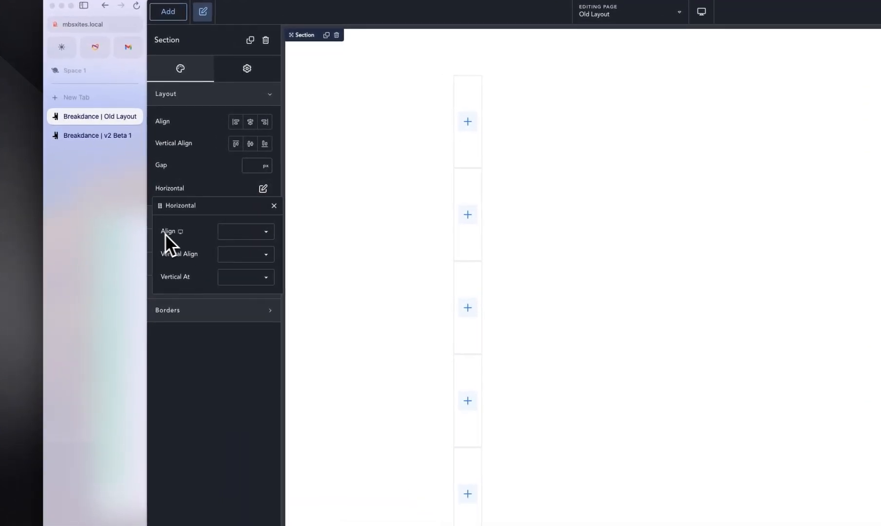
left_click(235, 236)
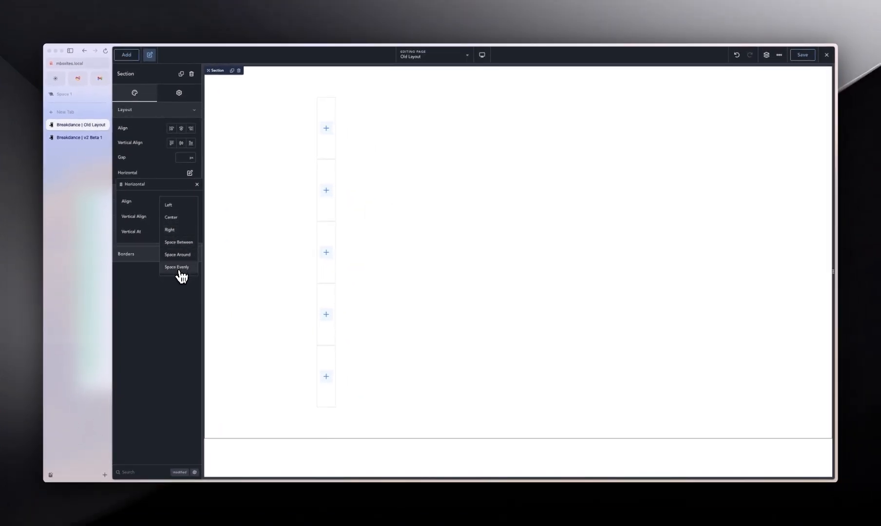
left_click(180, 205)
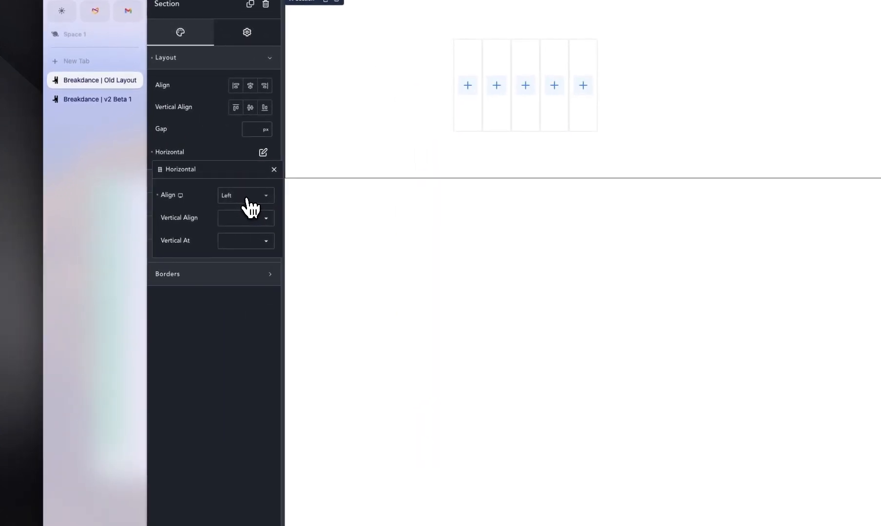
Try Right, Center, Space Between and Space Around for the section's horizontal alignment, ending with Space Evenly
left_click(247, 198)
left_click(245, 237)
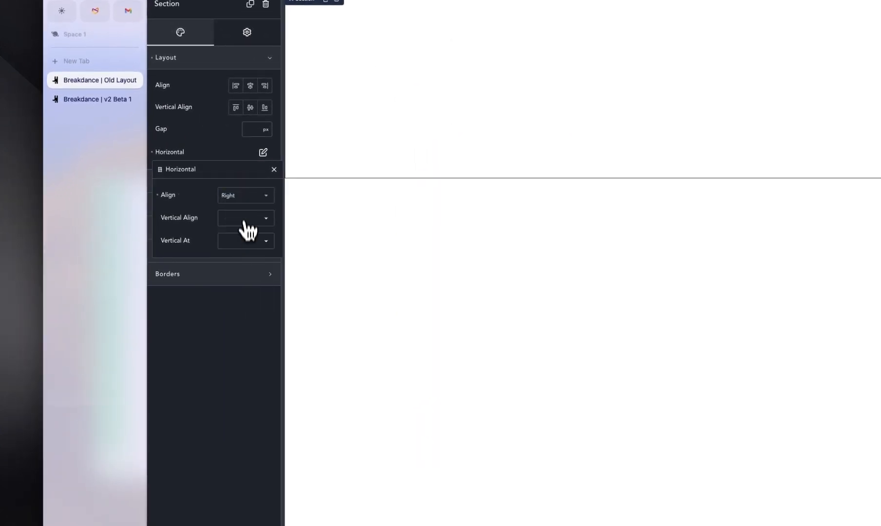
left_click(247, 196)
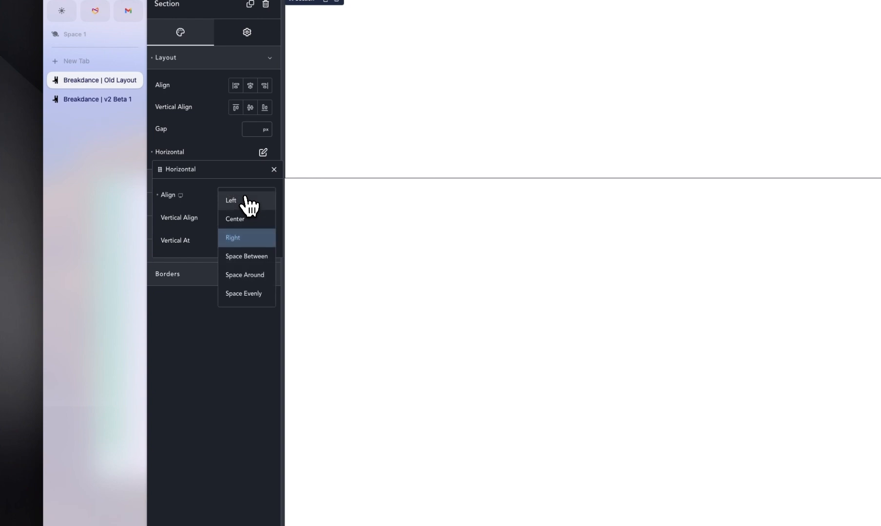
left_click(246, 220)
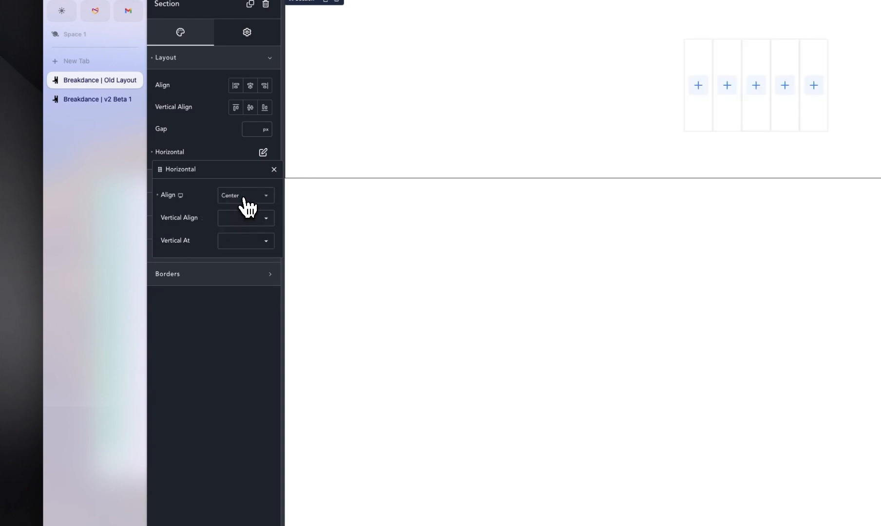
left_click(246, 201)
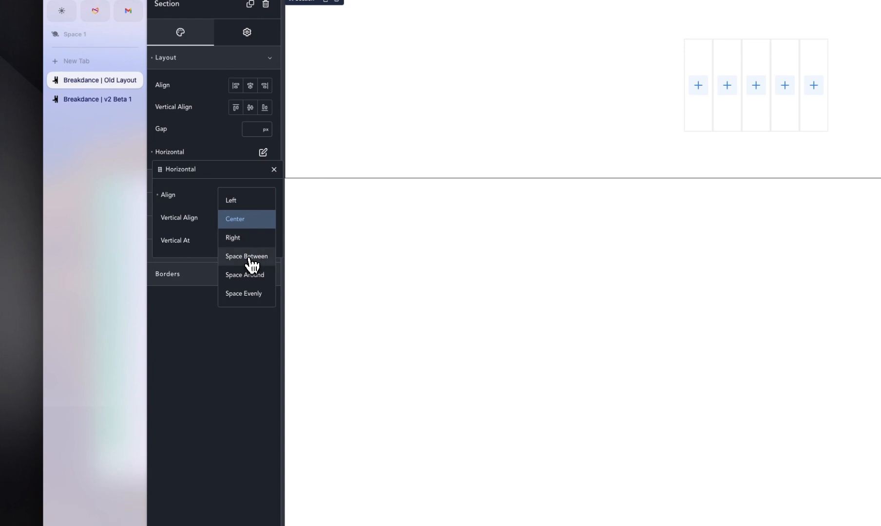
left_click(251, 257)
left_click(245, 194)
left_click(246, 275)
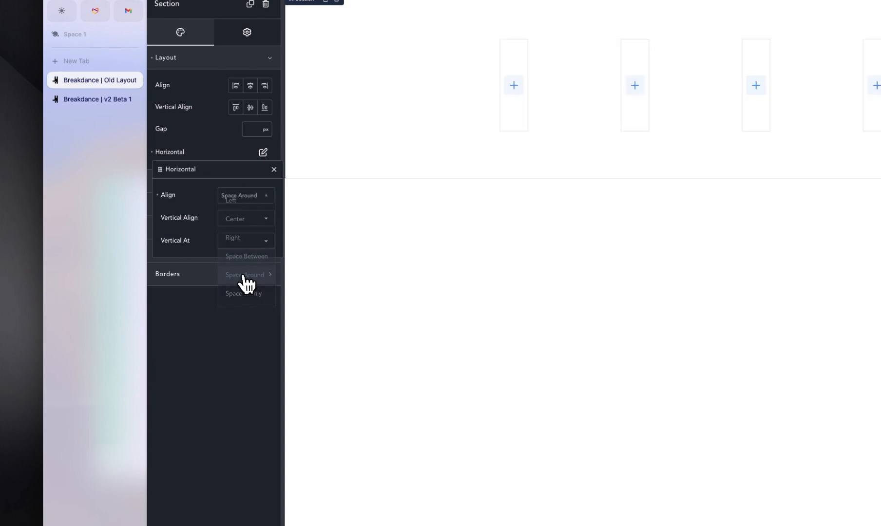
left_click(249, 196)
left_click(247, 293)
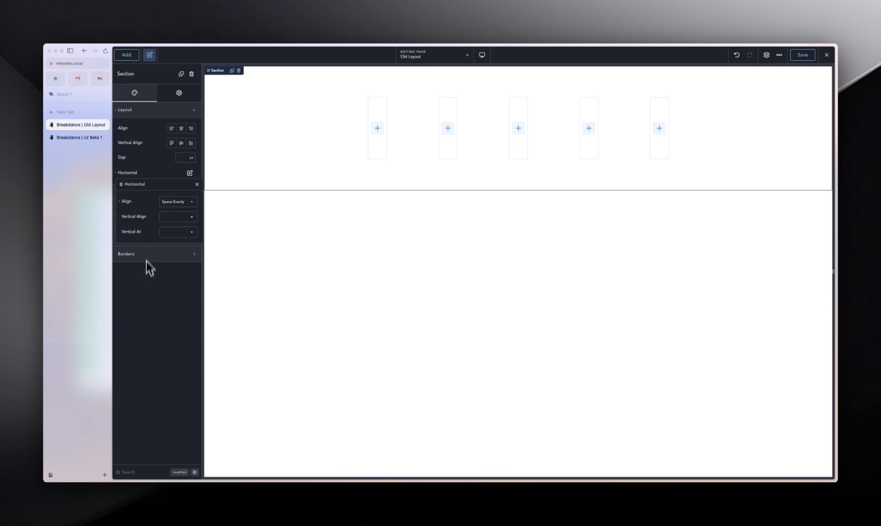
Set the section's height to Viewport
left_click(176, 217)
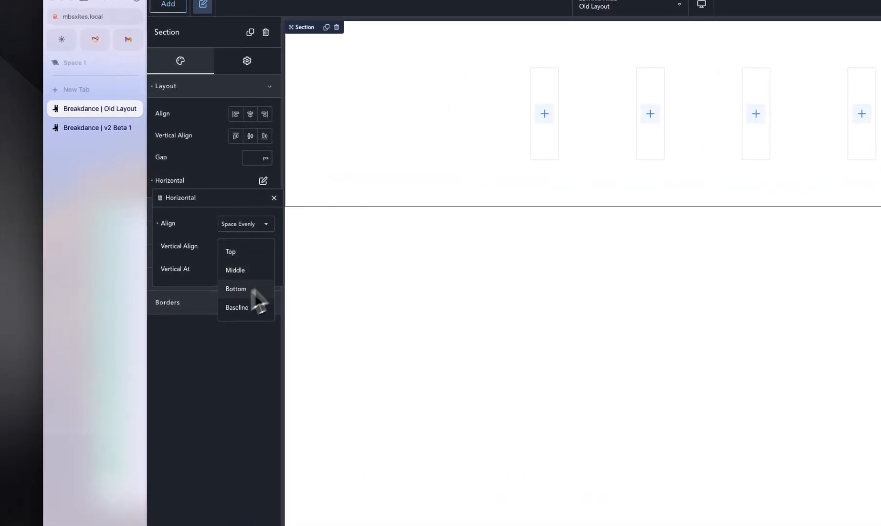
left_click(417, 153)
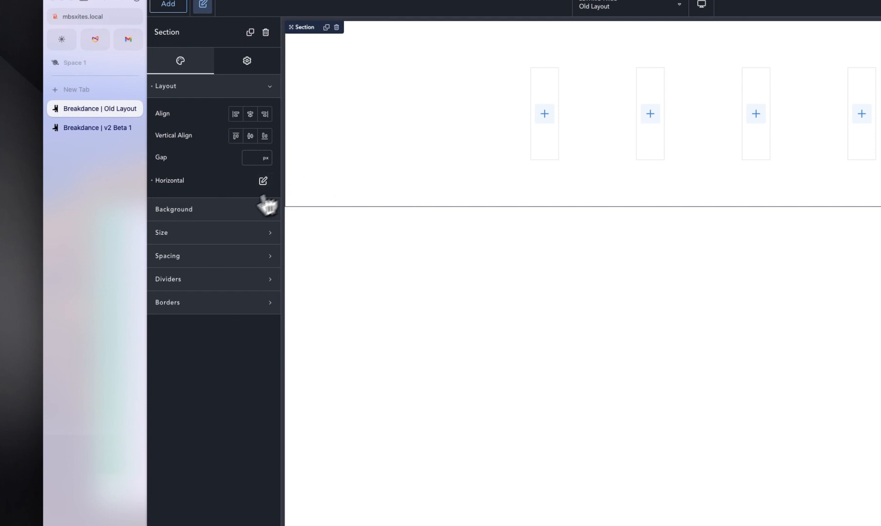
left_click(222, 244)
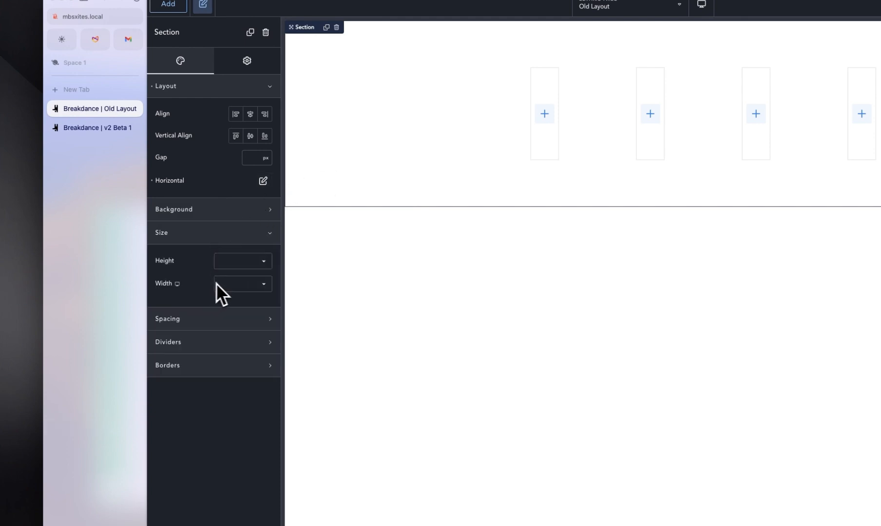
left_click(242, 263)
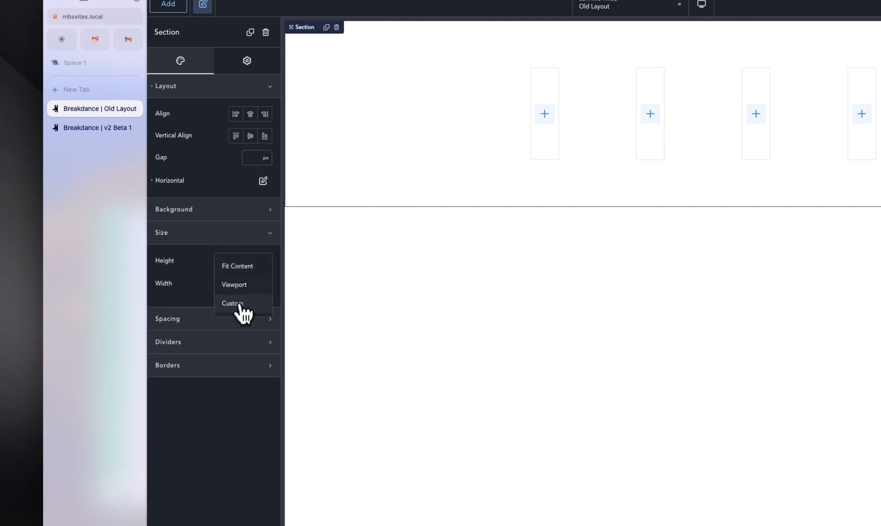
left_click(247, 287)
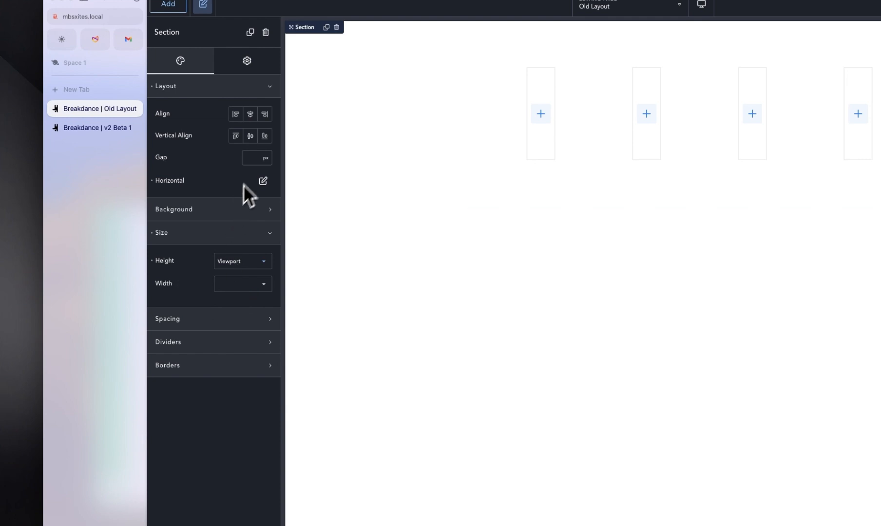
Try Middle and Bottom for the section's vertical alignment in its Horizontal settings, ending with Baseline
left_click(263, 181)
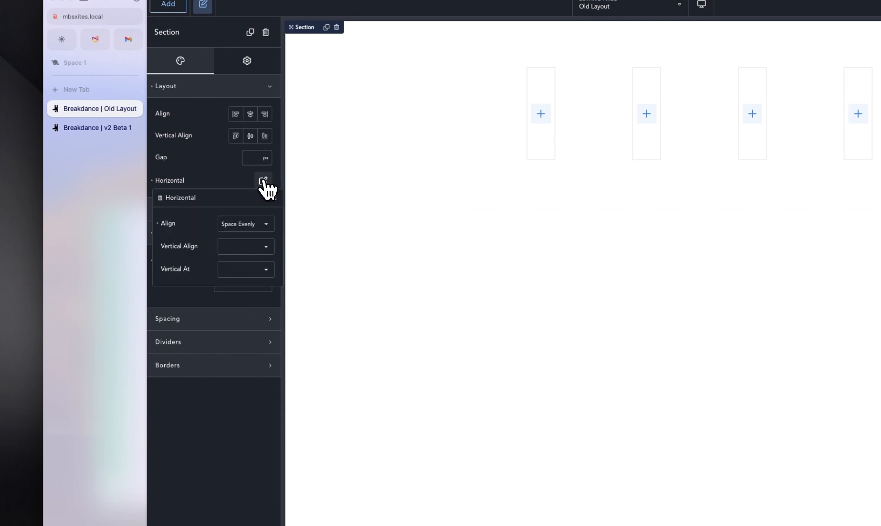
left_click(250, 247)
left_click(248, 271)
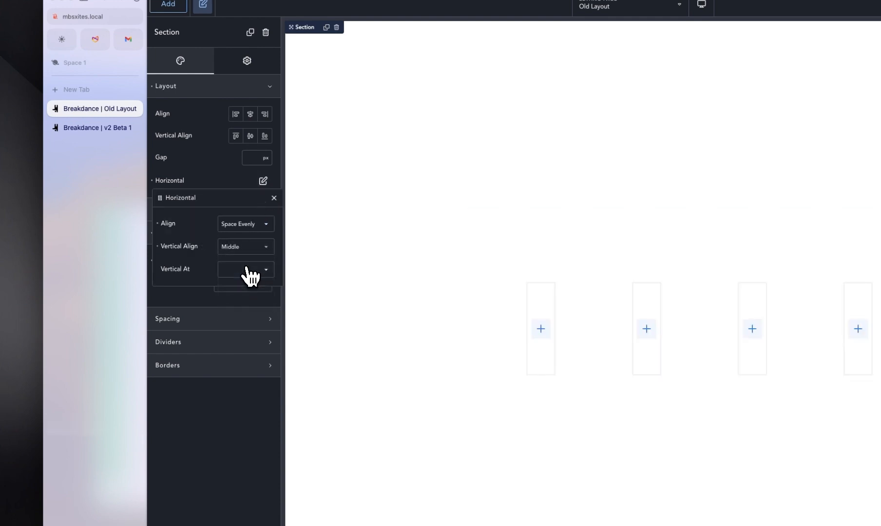
left_click(248, 247)
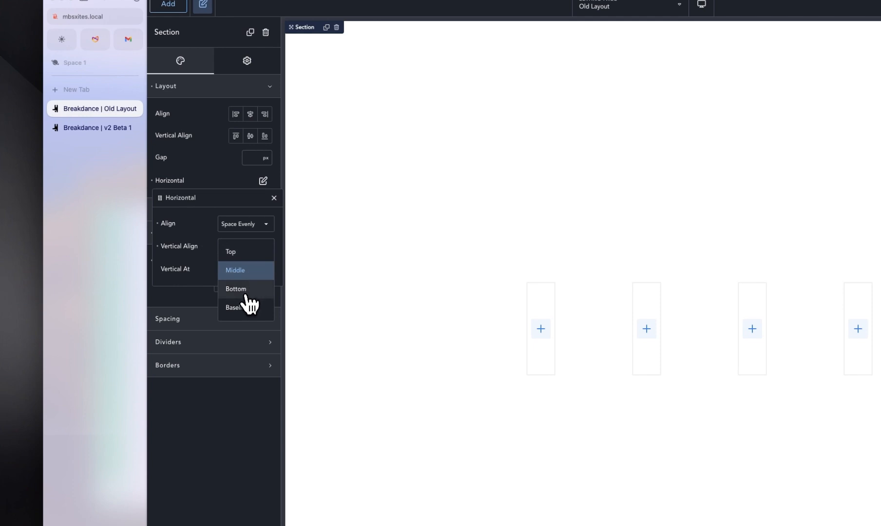
left_click(246, 292)
left_click(247, 248)
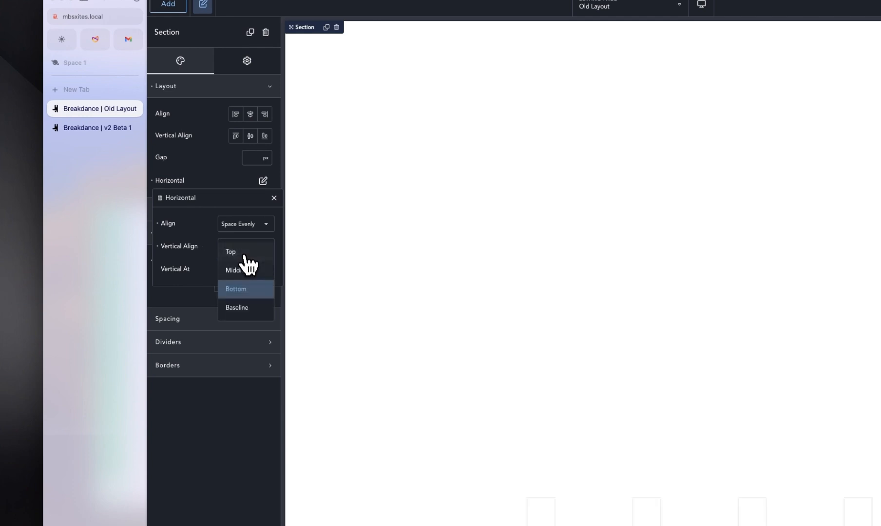
left_click(244, 308)
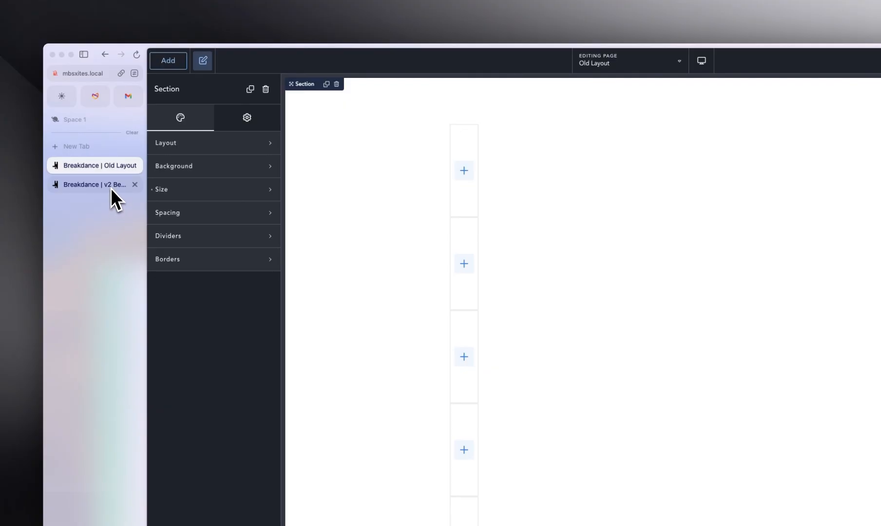
Switch to the v2 Beta 1 page and align the hero section's content to the right in its layout settings
left_click(111, 188)
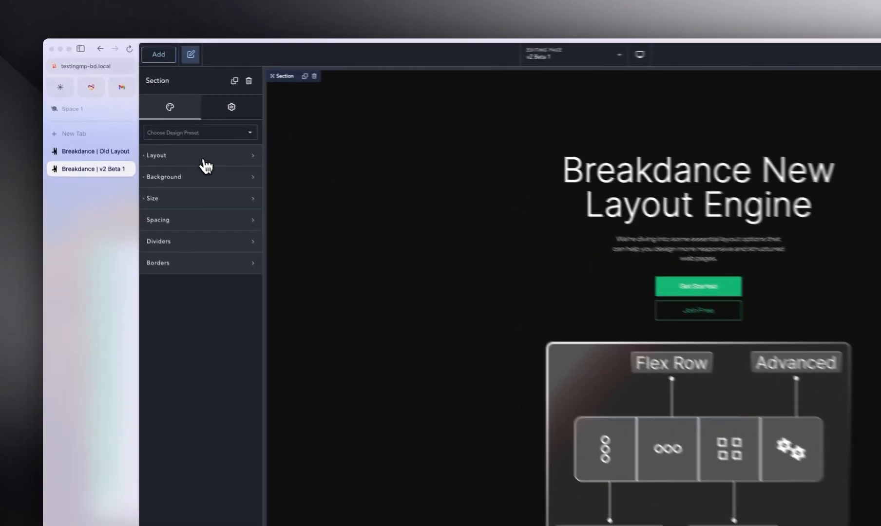
left_click(160, 130)
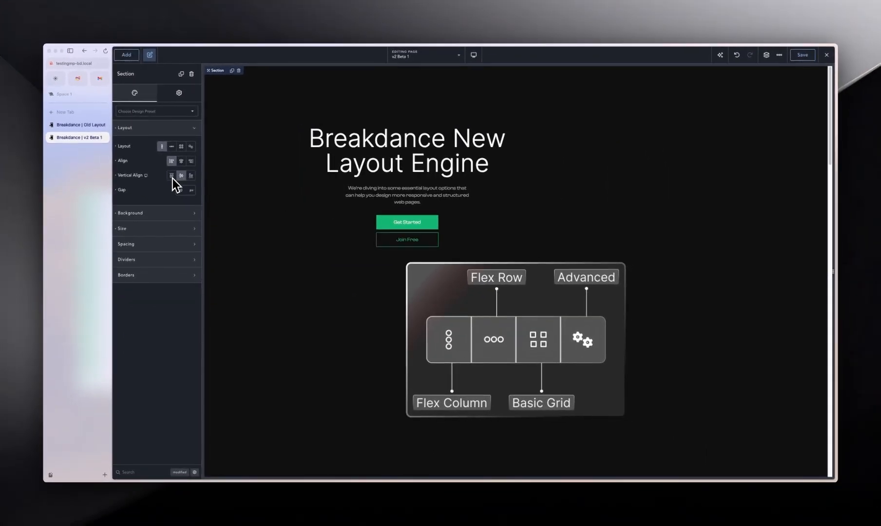
left_click(191, 161)
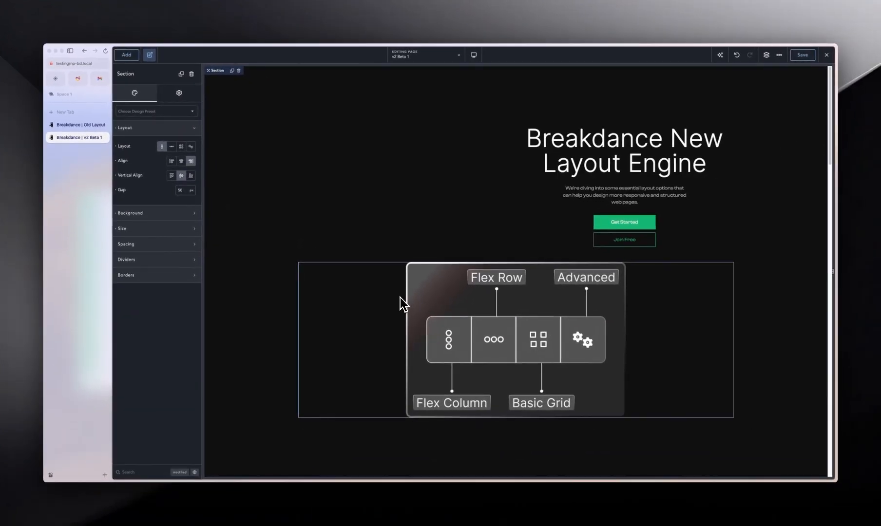
Change the layout diagram image's width unit to custom and clear the width value
left_click(376, 298)
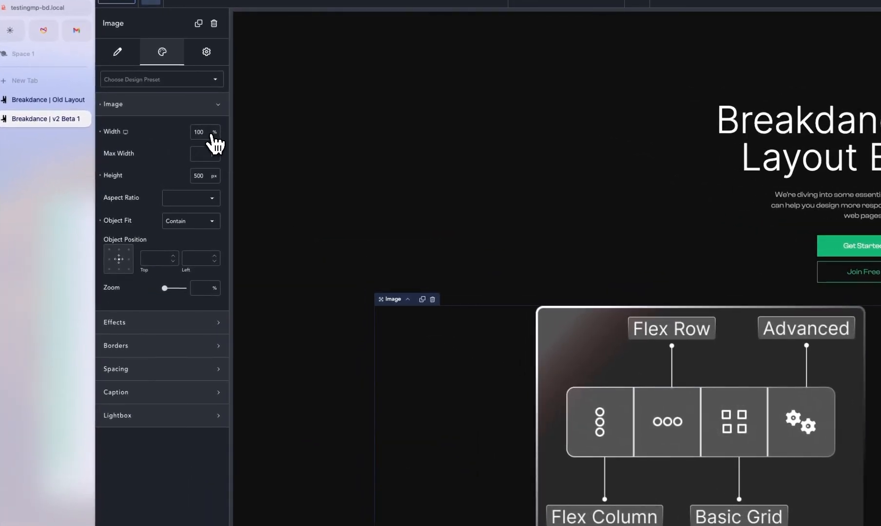
left_click(214, 133)
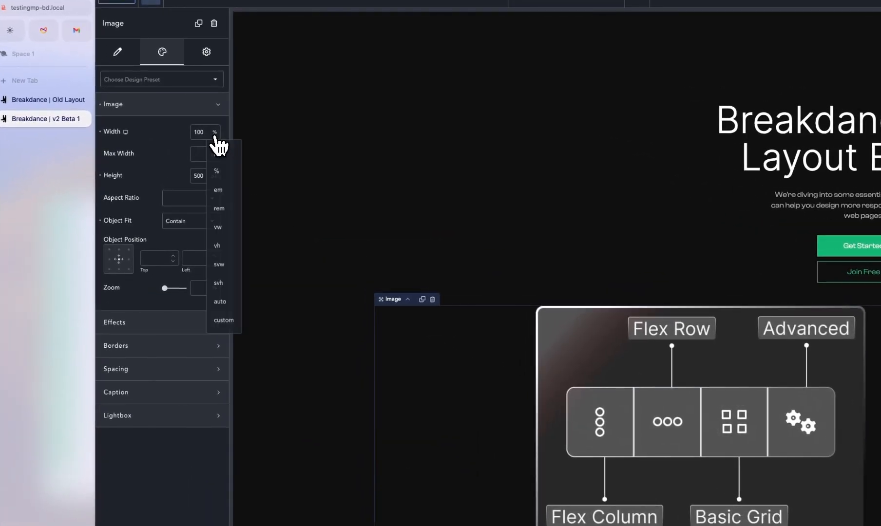
left_click(221, 320)
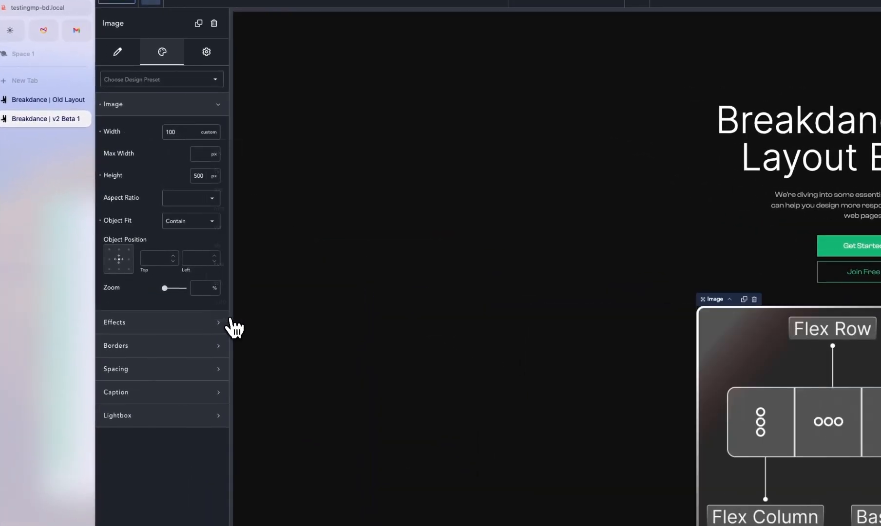
double_click(172, 133)
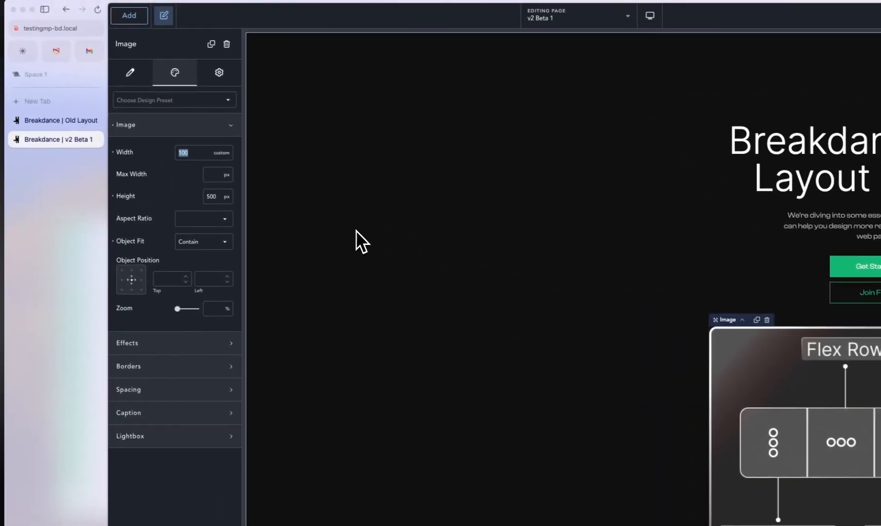
key("BackSpace")
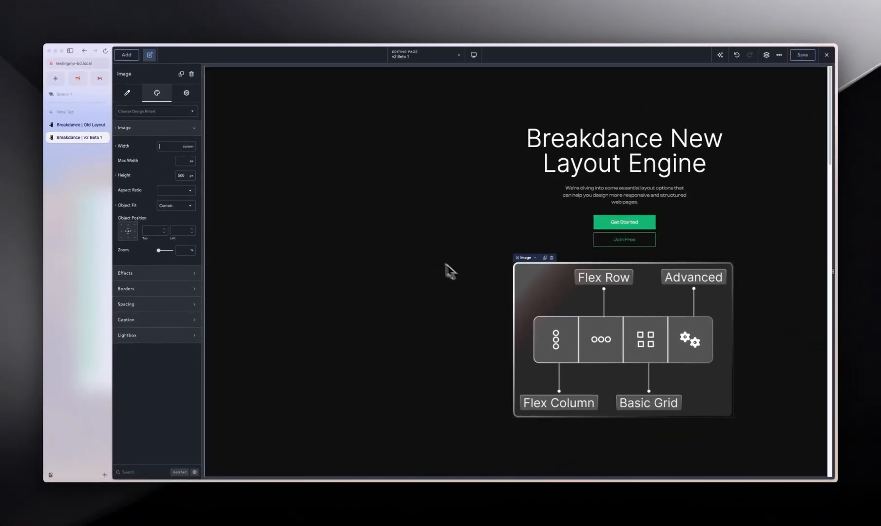
Select the hero section and try centre alignment for its content, ending with left alignment
left_click(327, 214)
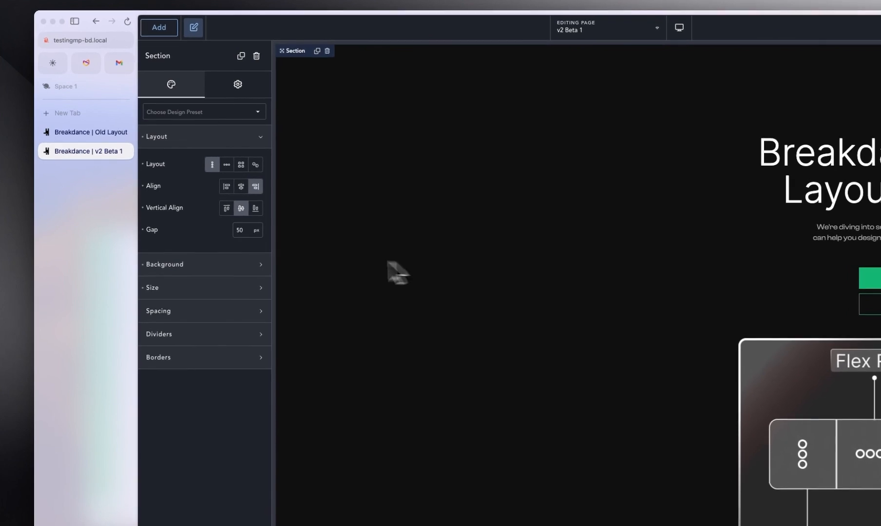
left_click(239, 186)
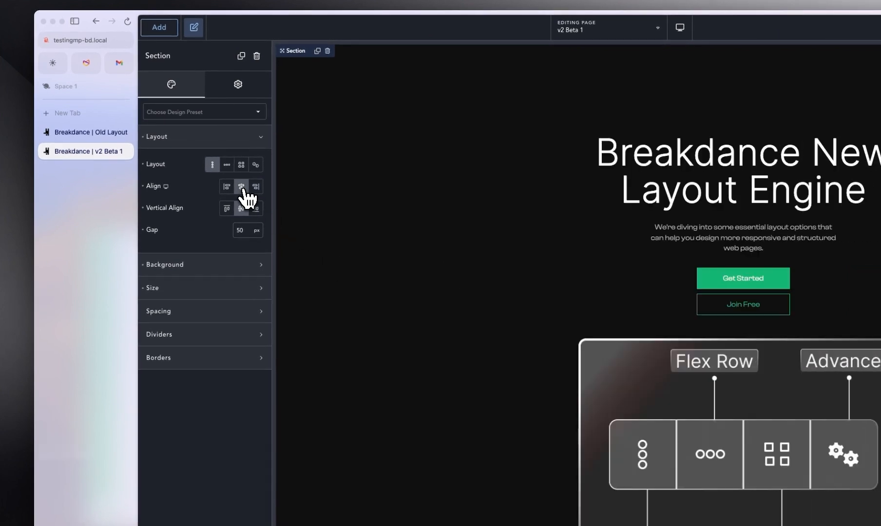
left_click(228, 188)
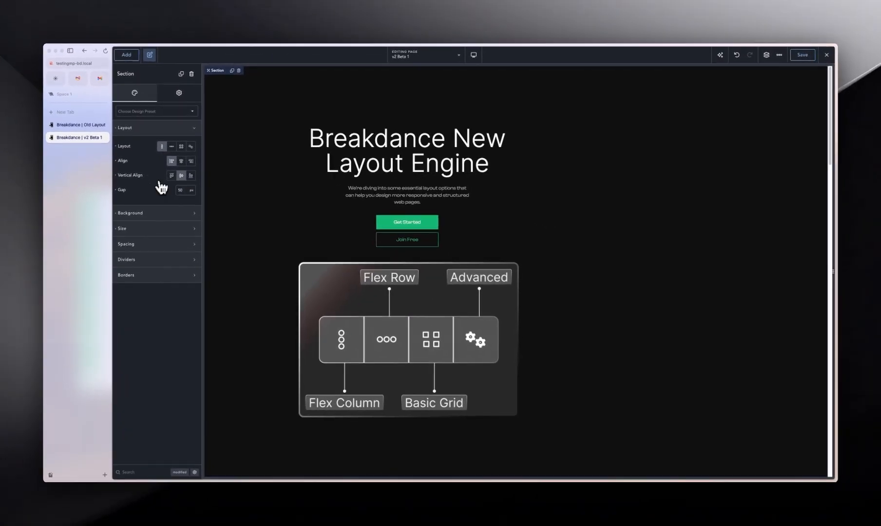
Try top and middle vertical alignment for the hero section's content, ending with bottom
left_click(172, 176)
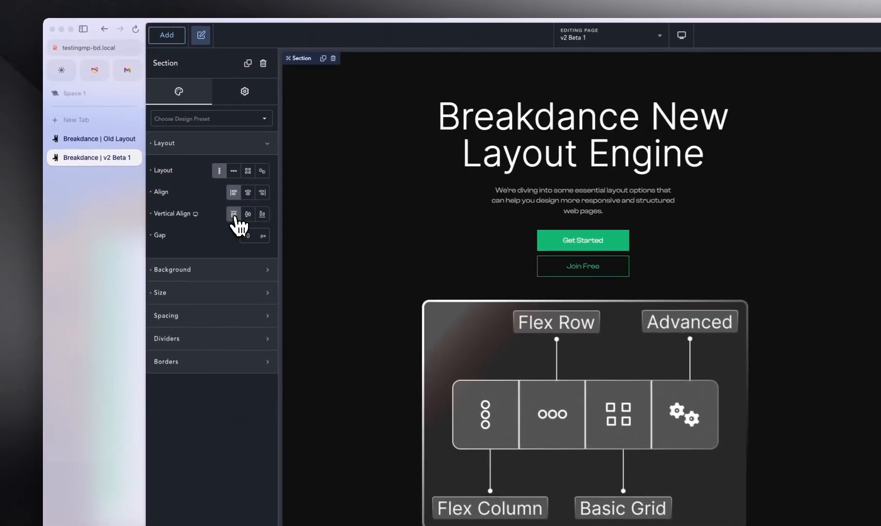
left_click(251, 217)
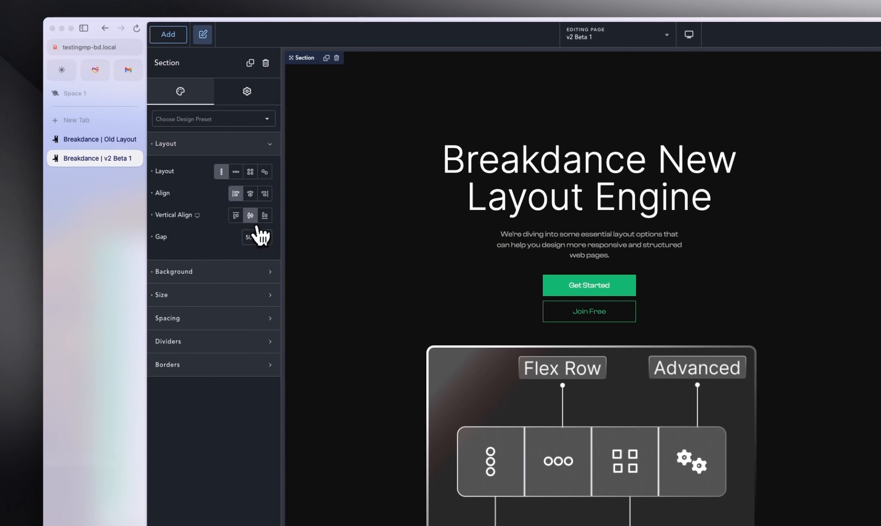
left_click(264, 215)
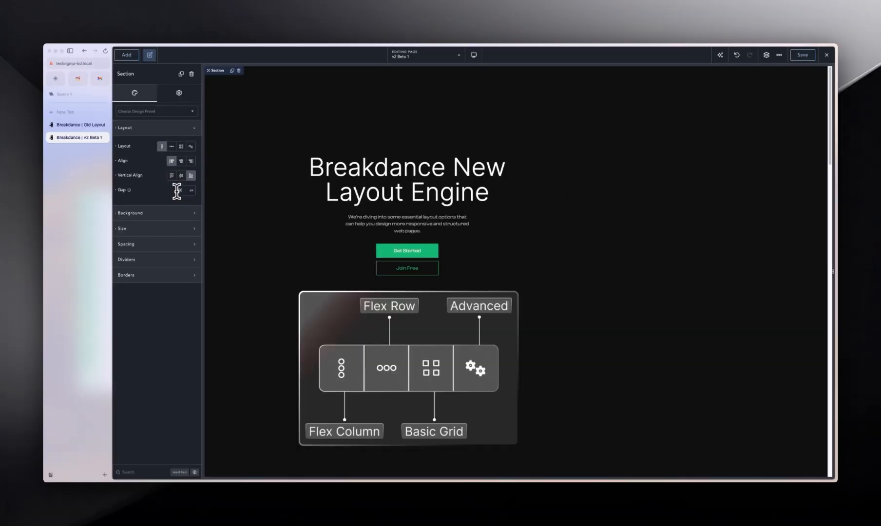
Try a 20 px gap between the hero section's elements, ending with a gap of 100
double_click(181, 191)
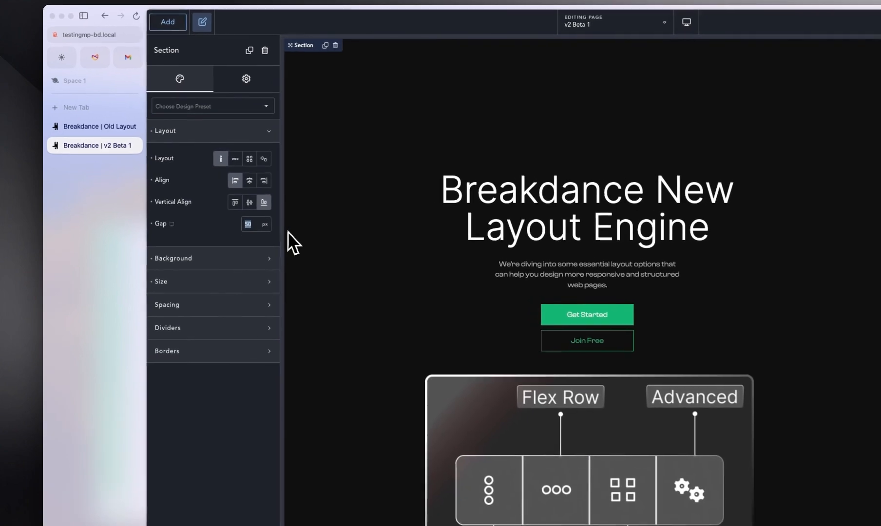
type("20")
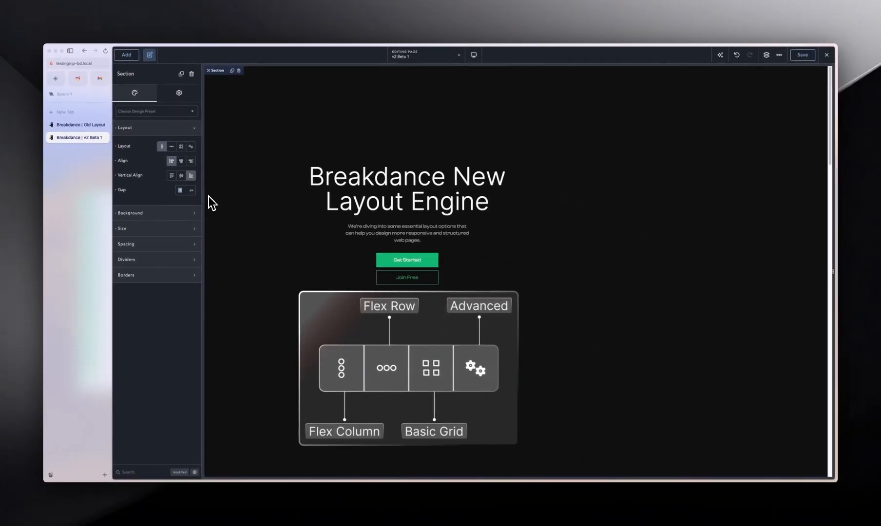
type("100")
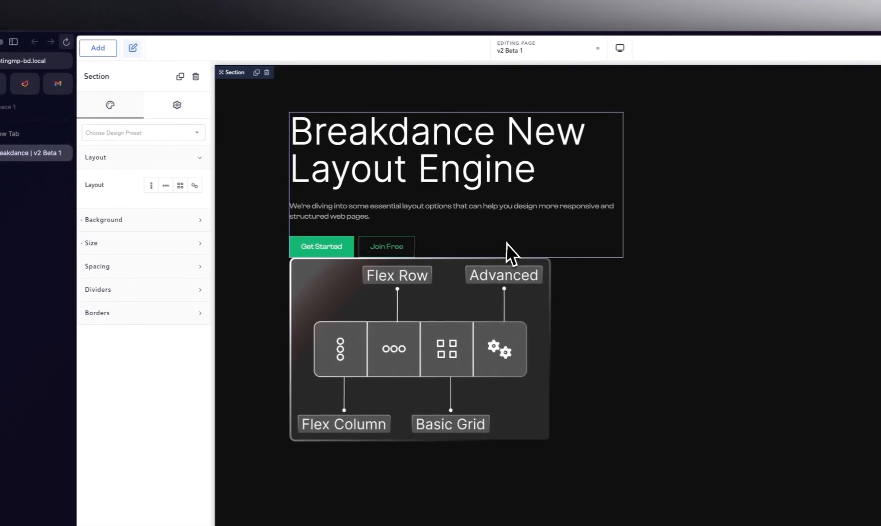
Inspect the unstyled hero section's content div and image, expanding the div and its nested div in the page structure
left_click(509, 244)
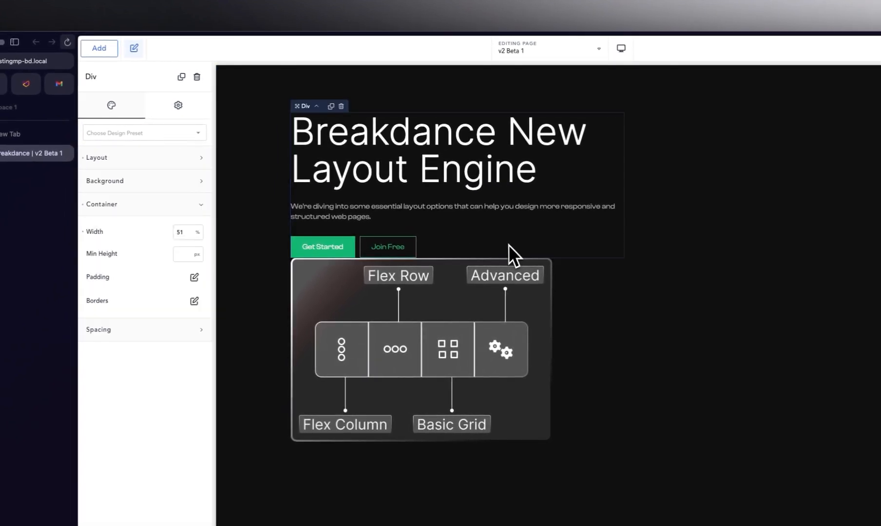
left_click(464, 302)
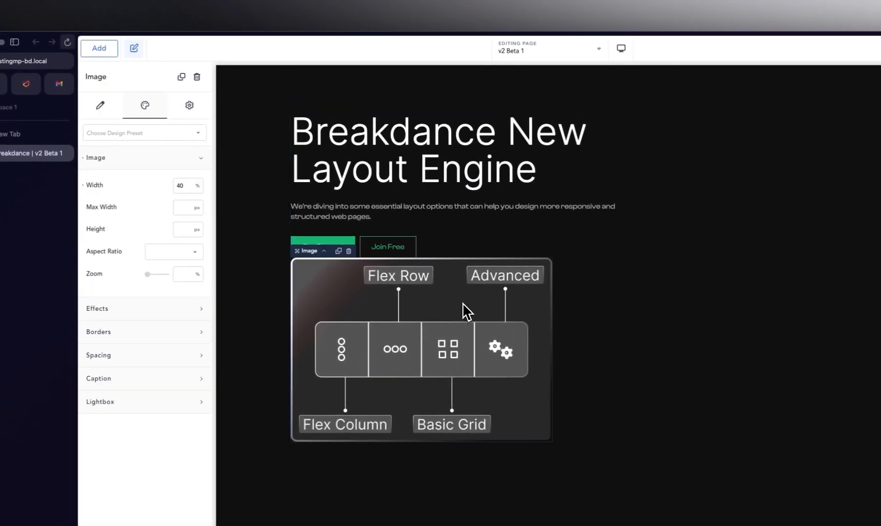
left_click(464, 233)
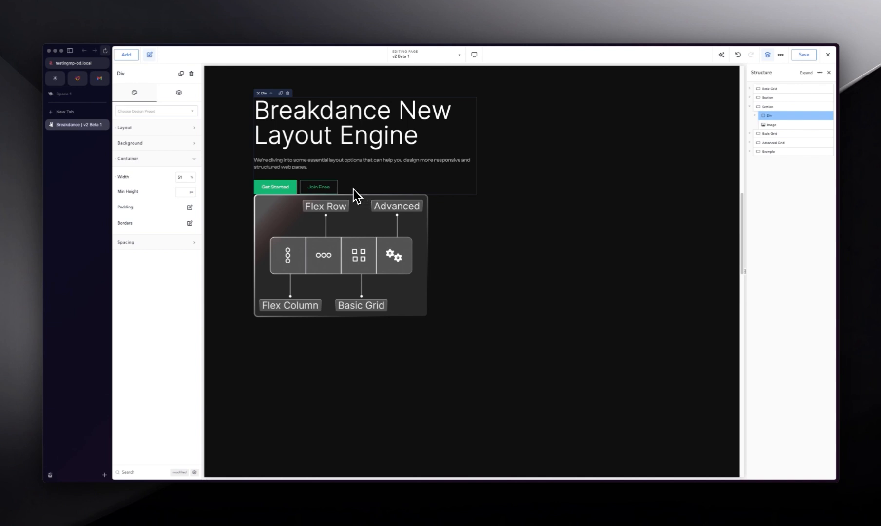
left_click(758, 117)
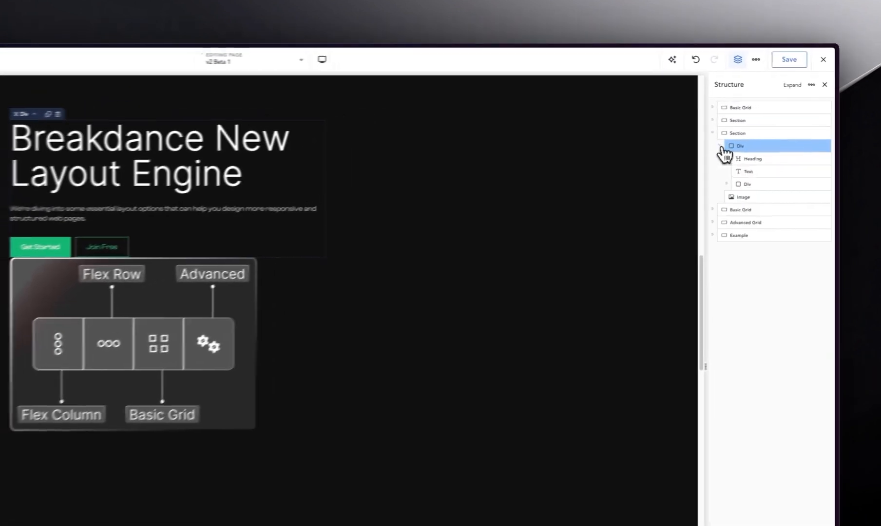
left_click(739, 190)
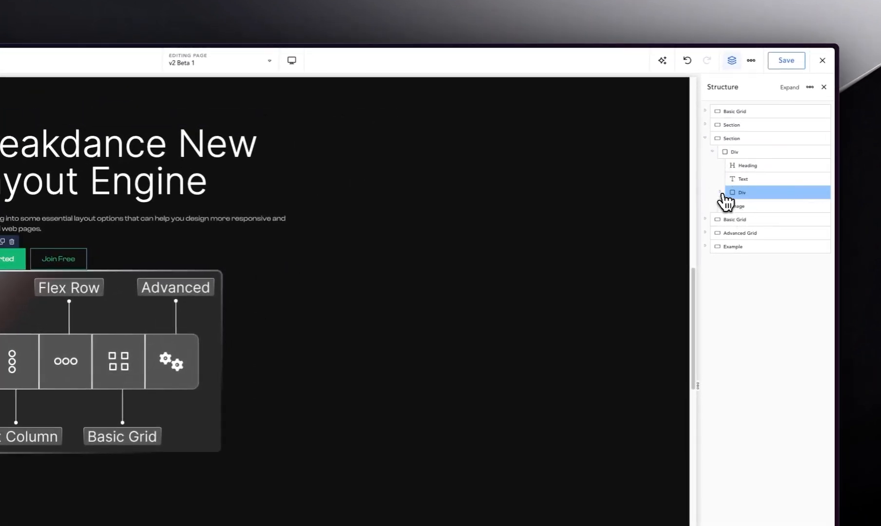
left_click(720, 194)
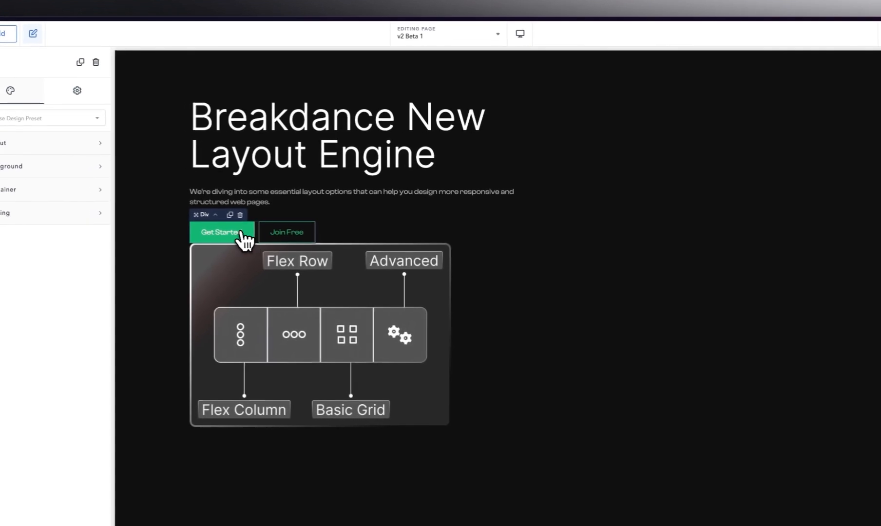
Inspect the Get Started and Join Free buttons and the layout settings of the div that contains them
left_click(243, 233)
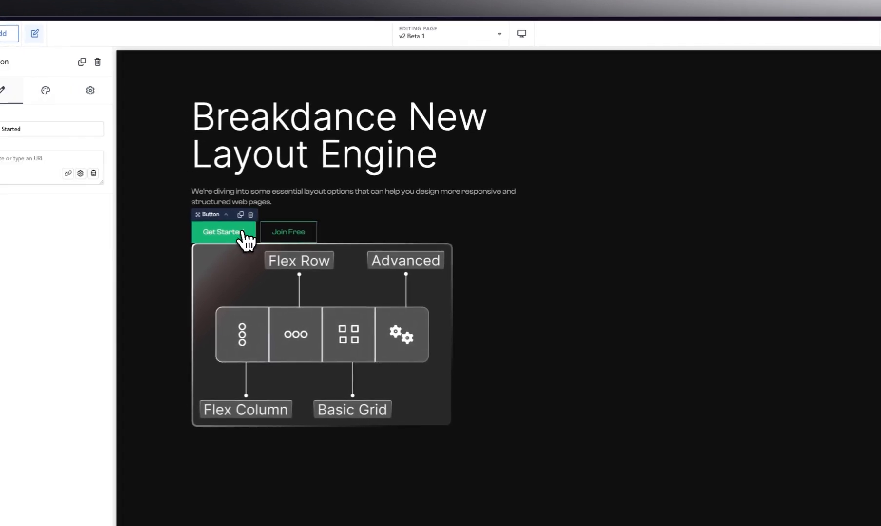
left_click(306, 238)
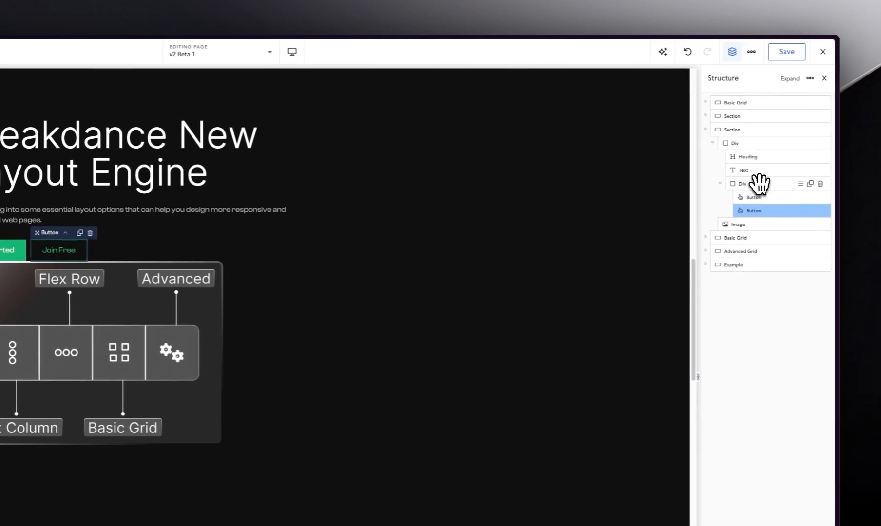
left_click(762, 183)
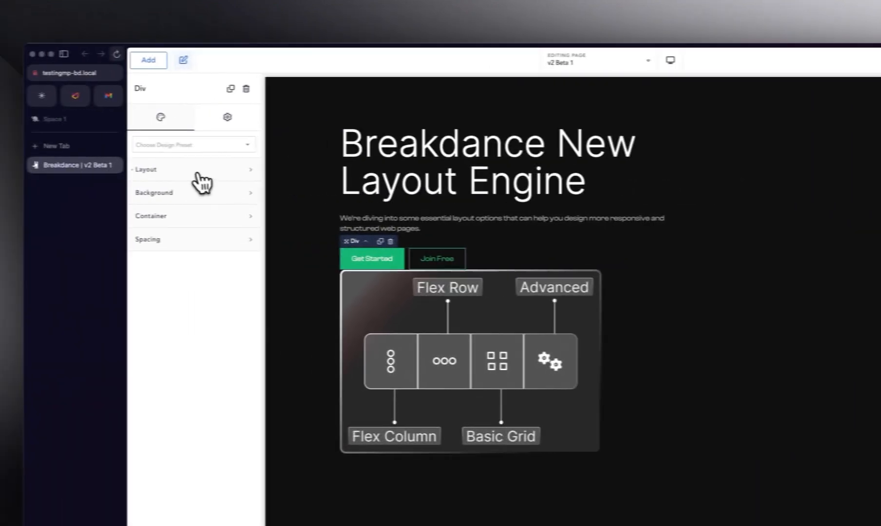
left_click(20, 169)
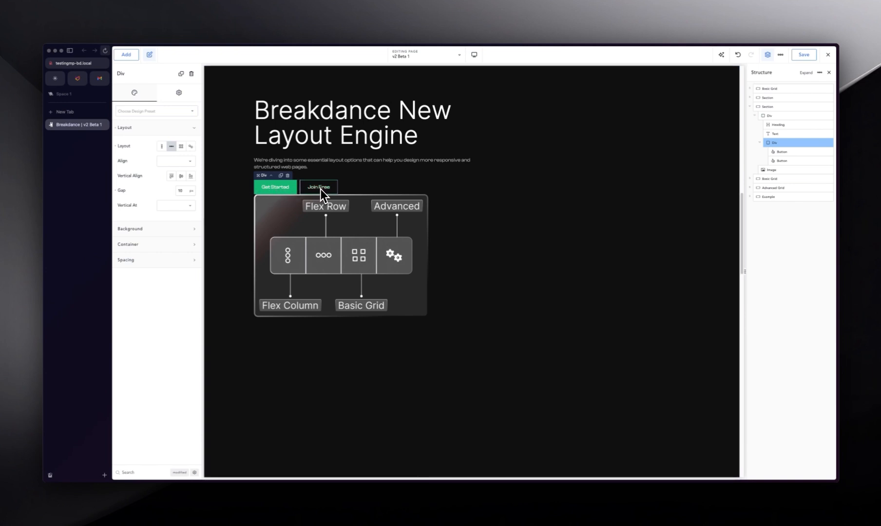
Arrange the hero section's content div and image in a flex row with Right alignment
left_click(231, 178)
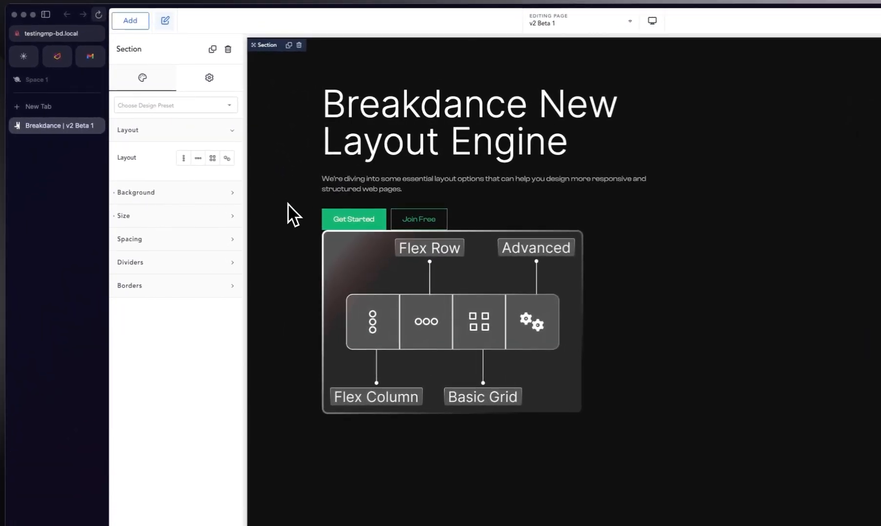
left_click(198, 158)
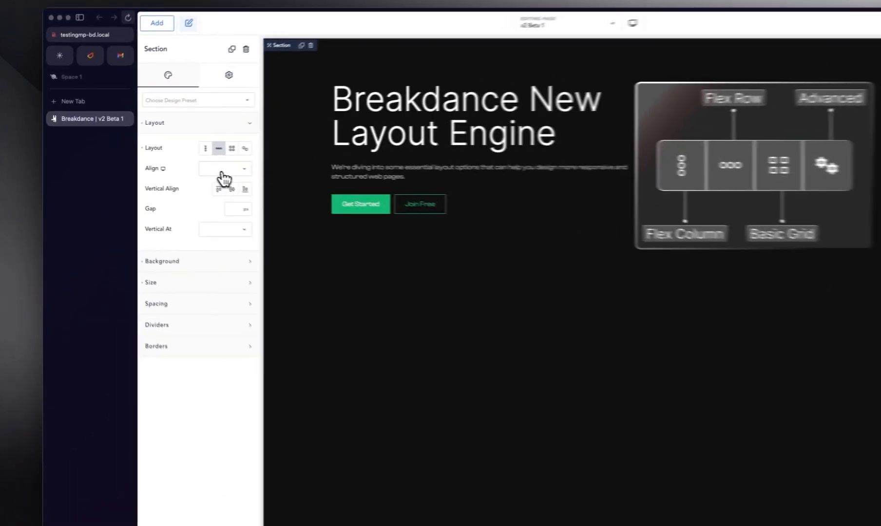
left_click(176, 161)
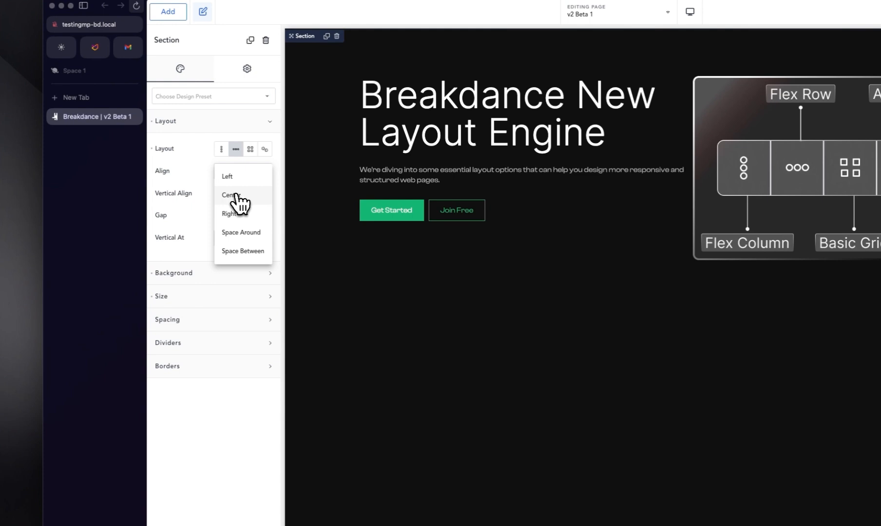
left_click(231, 215)
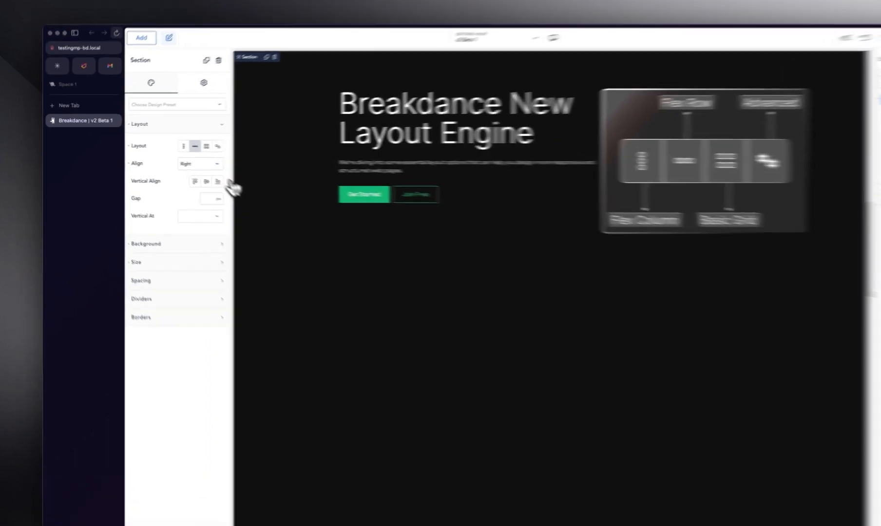
Try Left and Space Between for the section row's alignment, ending with Space Around
left_click(175, 161)
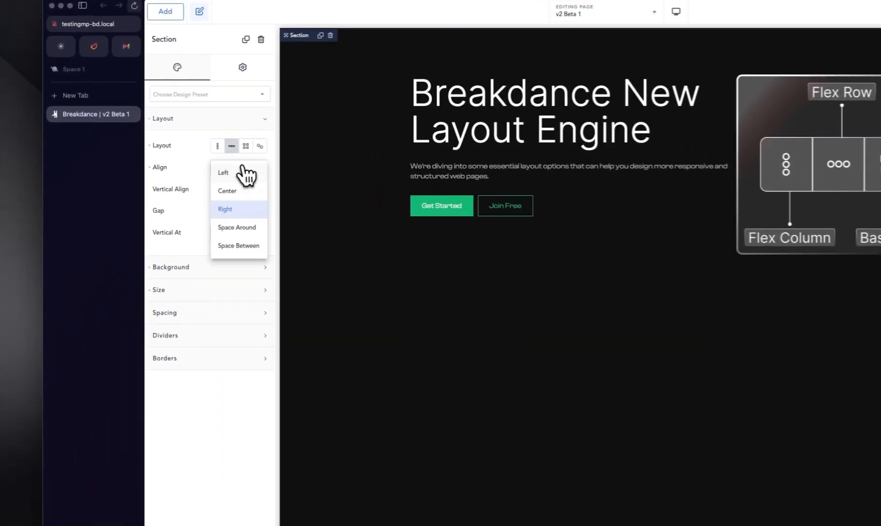
left_click(240, 173)
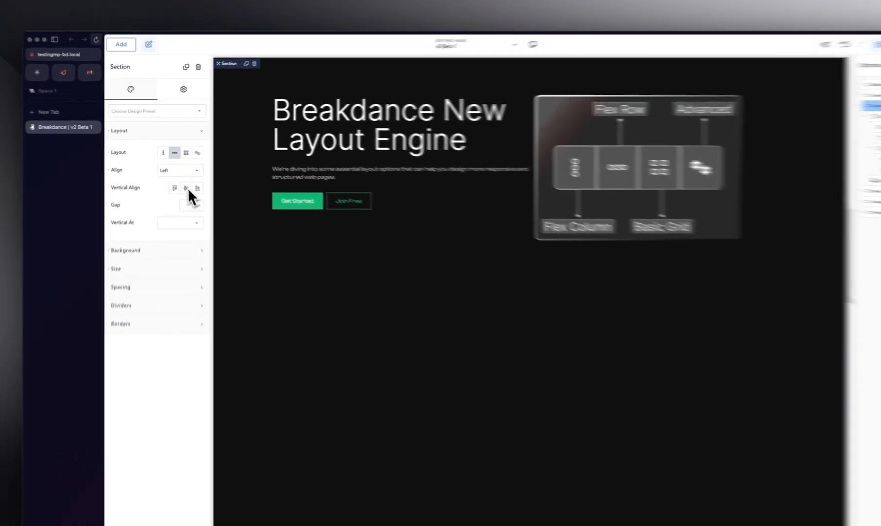
left_click(176, 161)
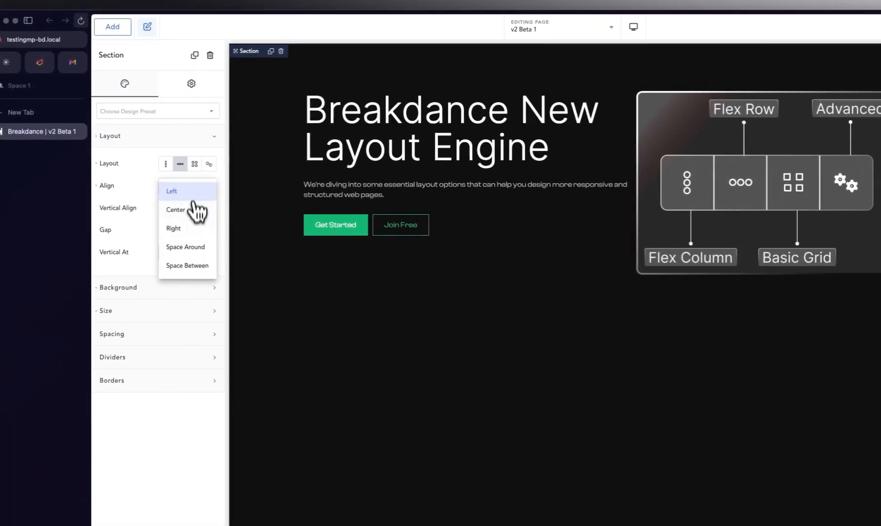
left_click(192, 265)
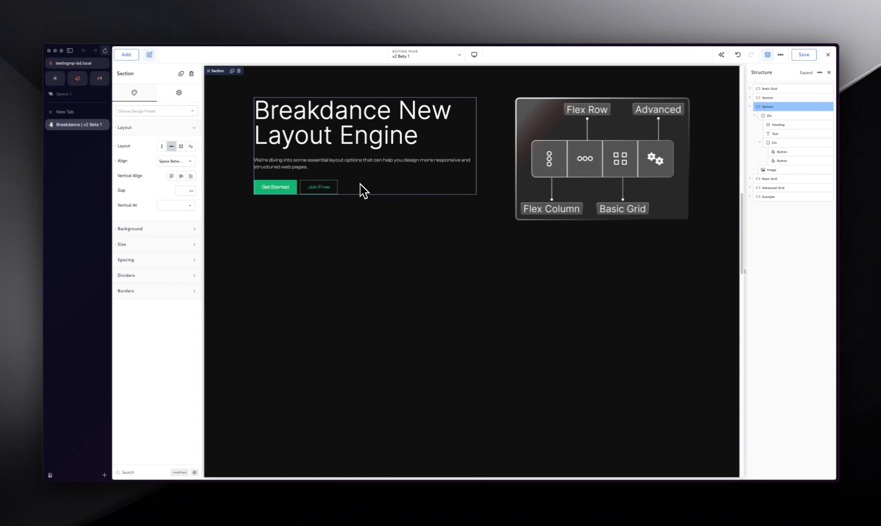
left_click(175, 161)
left_click(246, 212)
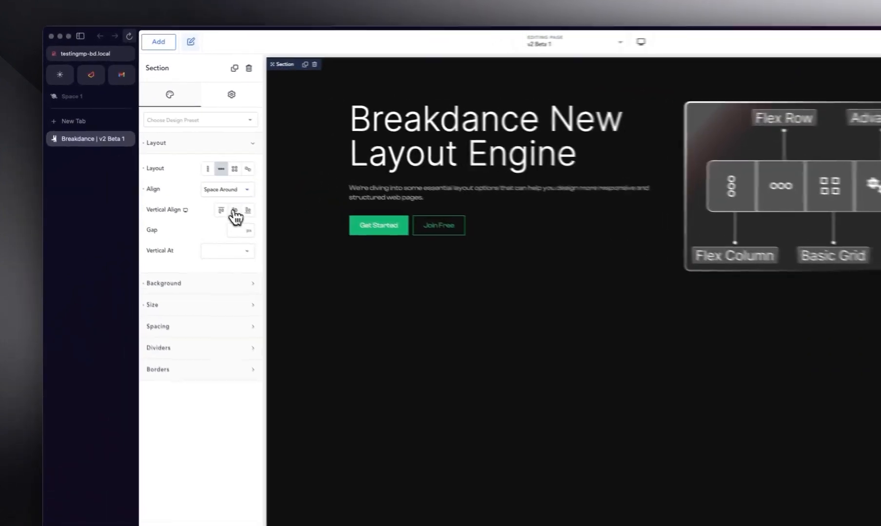
Try middle and bottom vertical alignment for the section row, ending with top, and set its horizontal alignment to Left
left_click(181, 177)
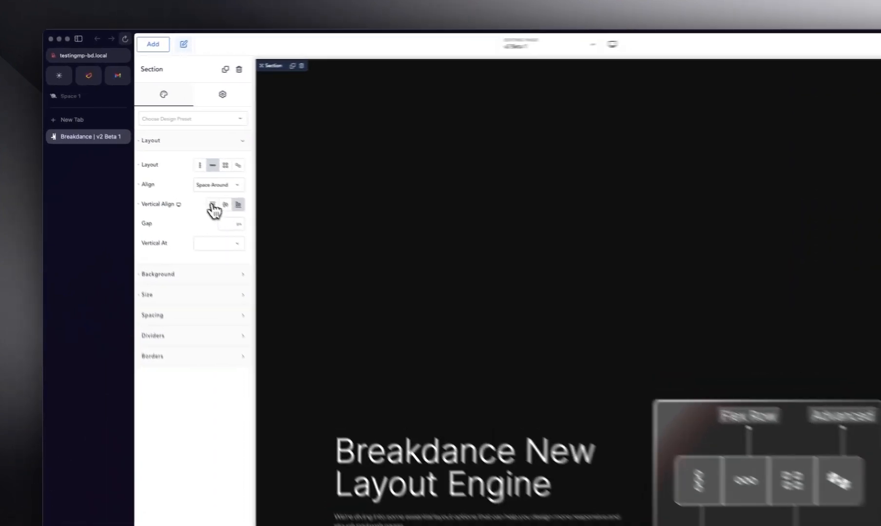
left_click(171, 176)
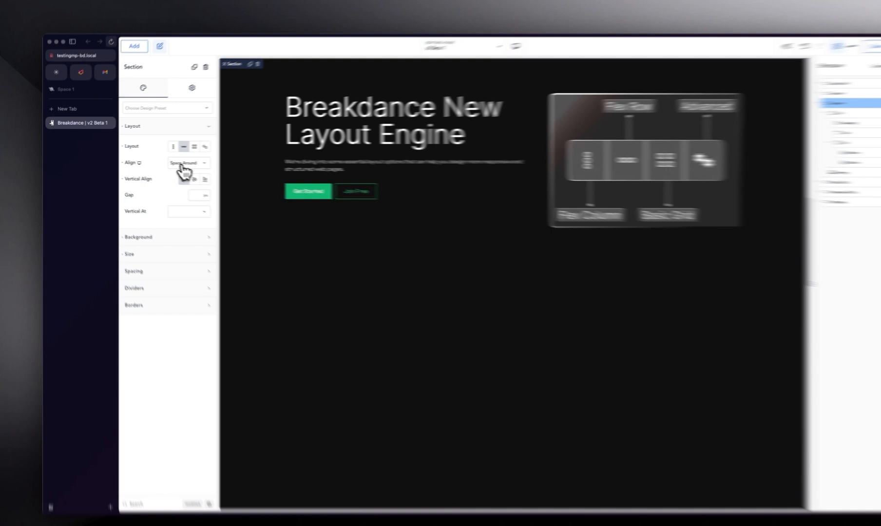
left_click(167, 162)
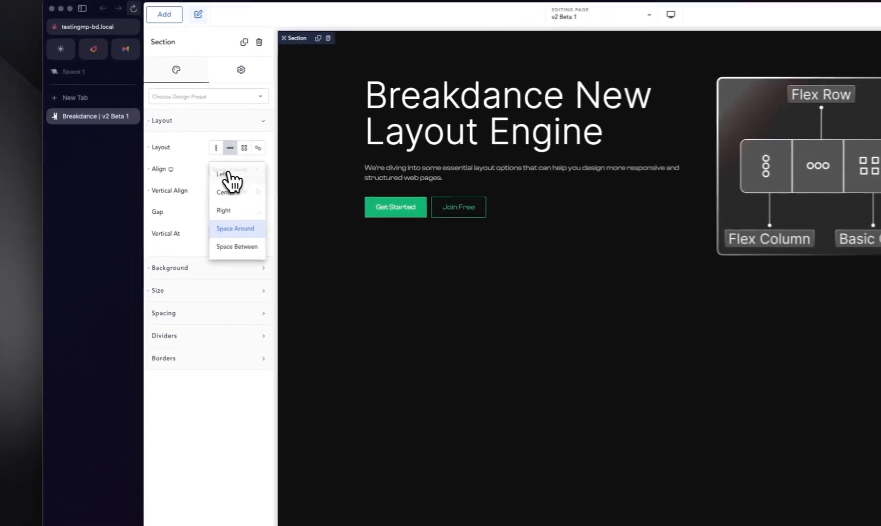
left_click(237, 177)
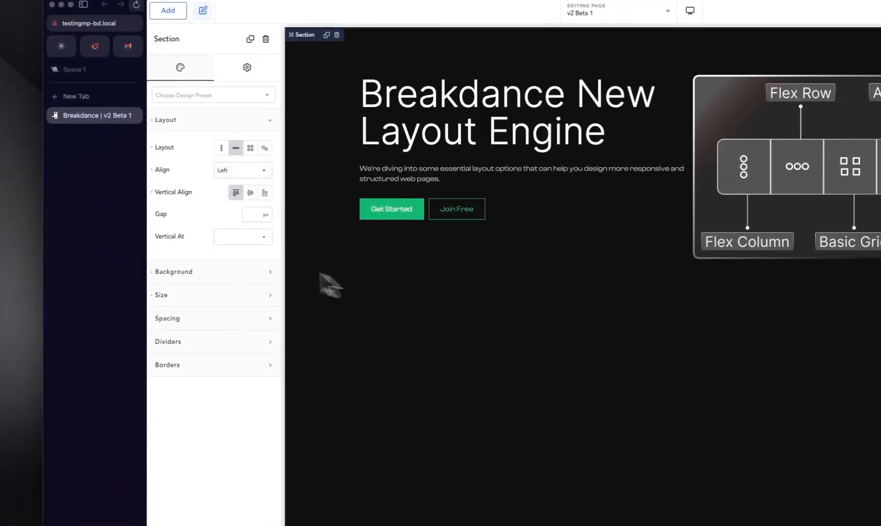
Set the section row's gap to 20 px and preview the page at the Tablet Landscape breakpoint
left_click(249, 216)
type("20")
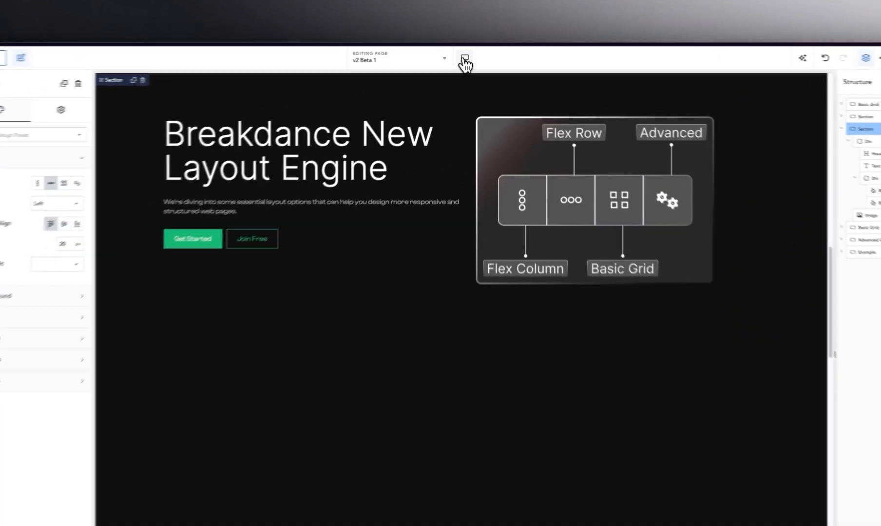
left_click(474, 54)
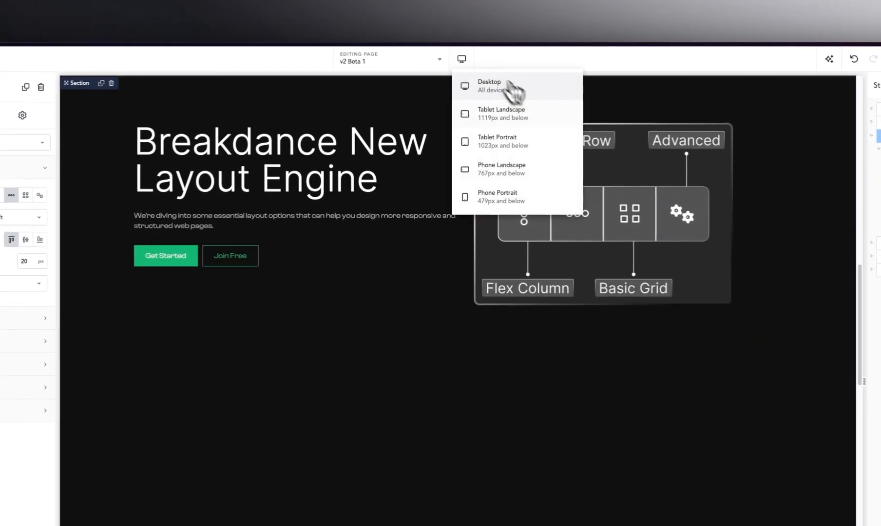
left_click(531, 119)
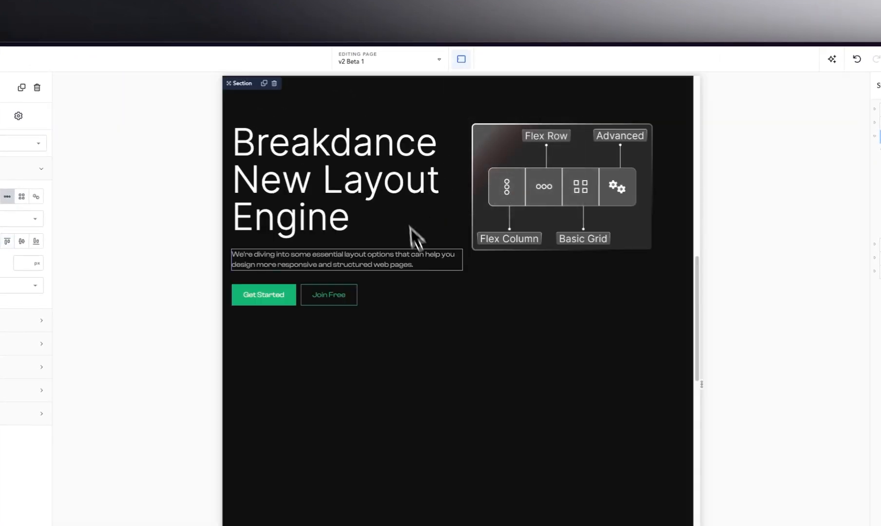
Preview the page at the Tablet Portrait breakpoint and set the section row to turn vertical at Tablet Portrait
left_click(462, 59)
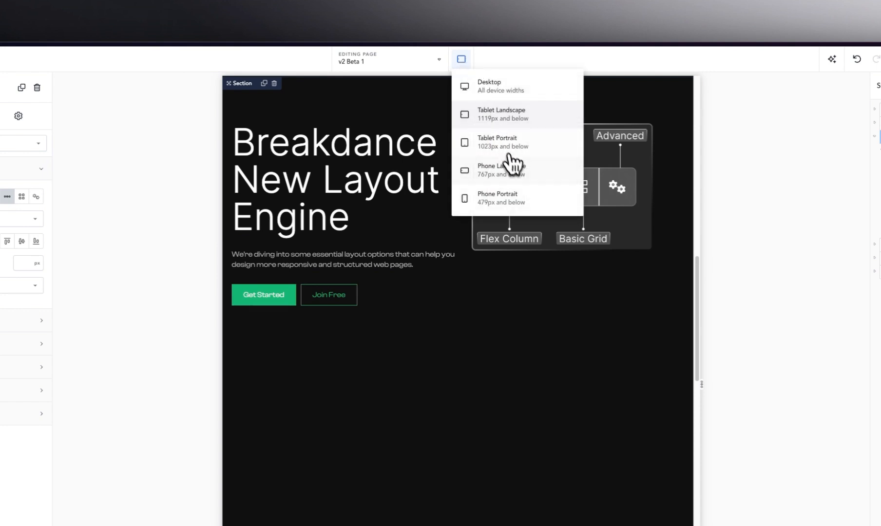
left_click(517, 146)
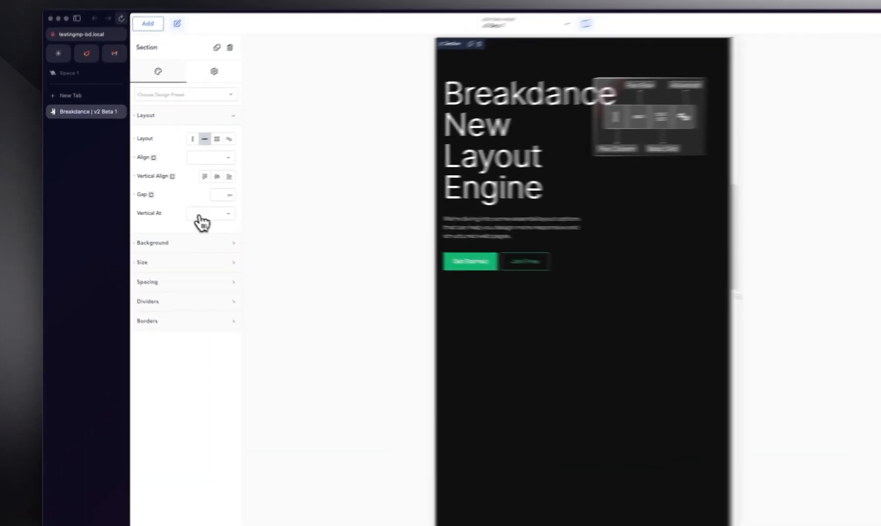
left_click(168, 207)
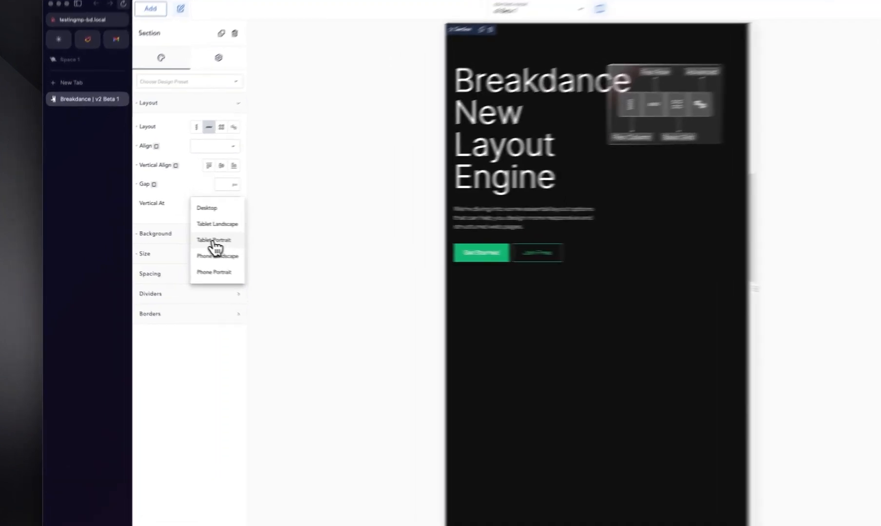
left_click(173, 234)
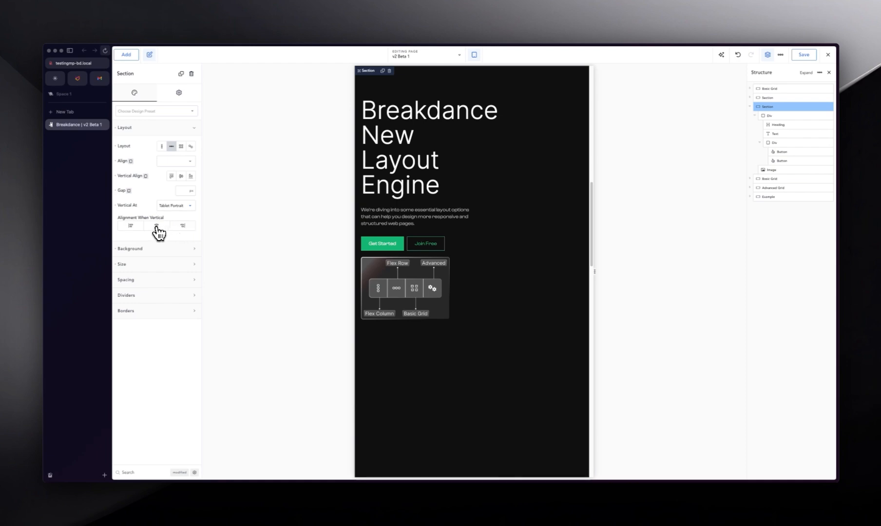
Try center and right for the section's alignment when vertical, ending with left
left_click(156, 226)
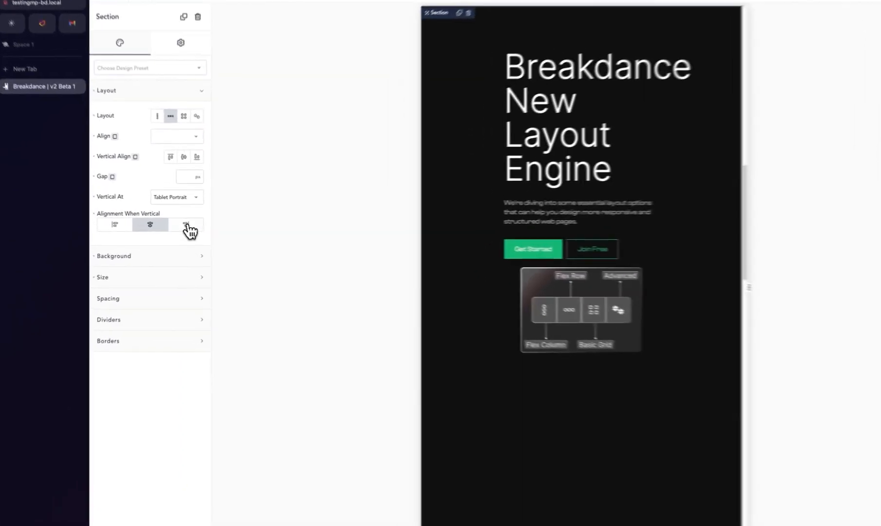
left_click(188, 226)
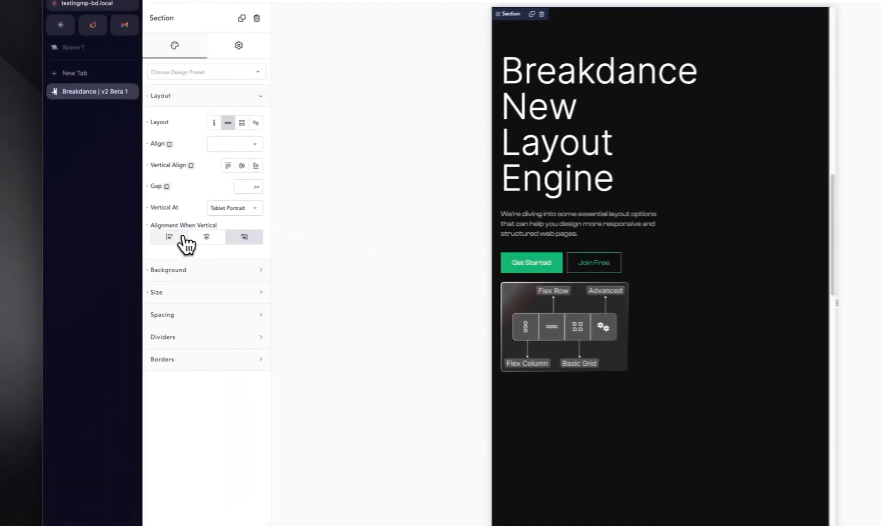
left_click(131, 226)
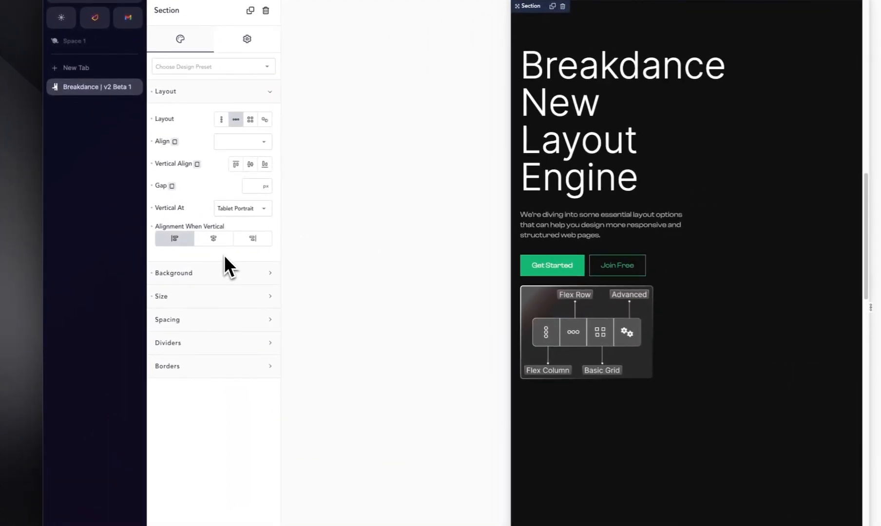
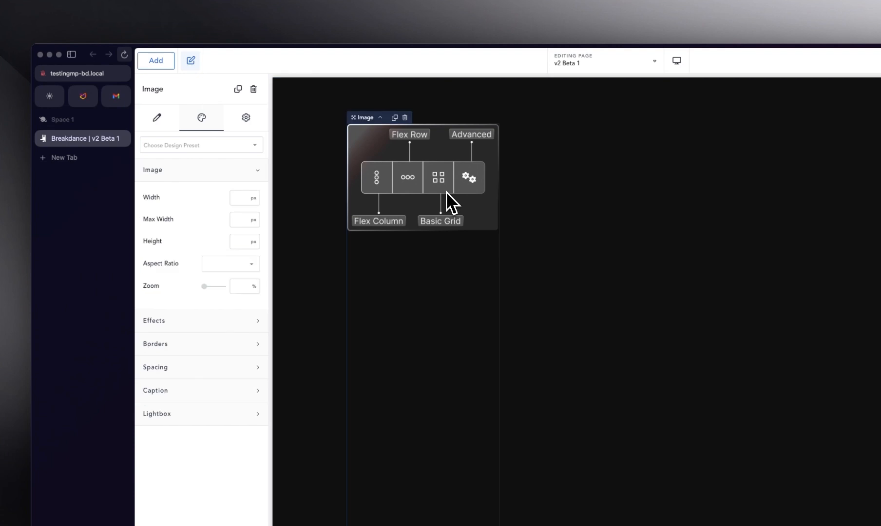
Duplicate the image in the grid section seven times to fill two rows of four
key("super+d")
key("super+d")
key("super+d")
key("super+d")
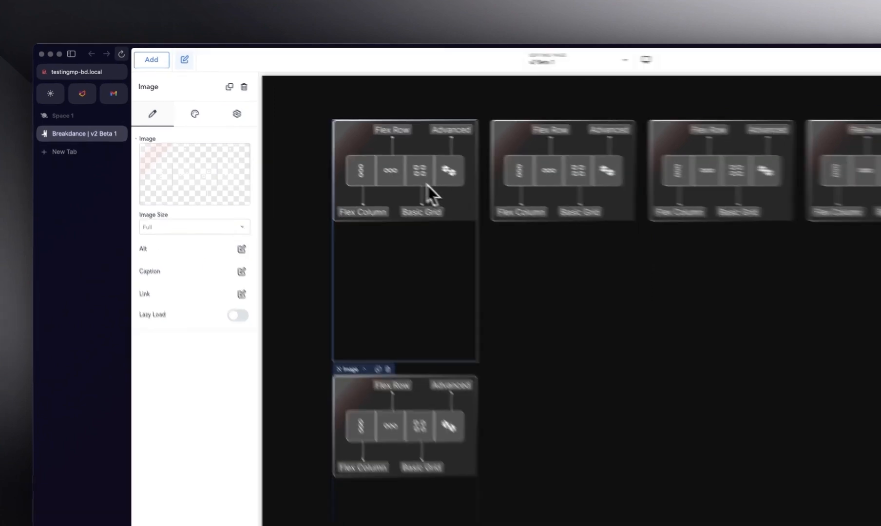
key("super+d")
key("super+d")
key("super+d")
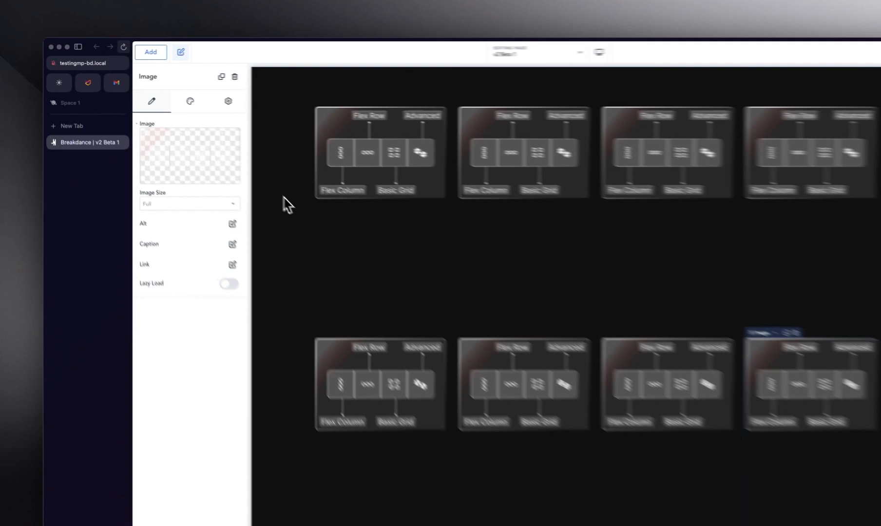
Clear the grid section's minimum height and set the space between its items to 5 px
left_click(230, 170)
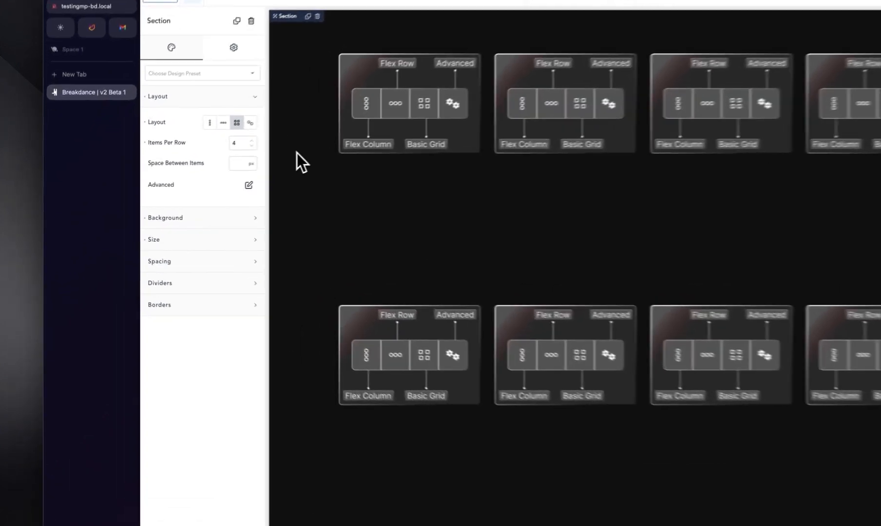
left_click(170, 242)
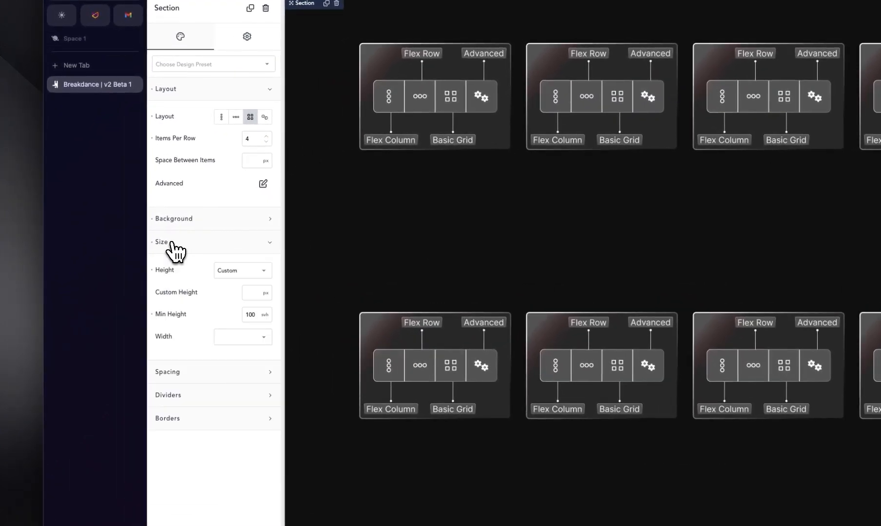
left_click(152, 314)
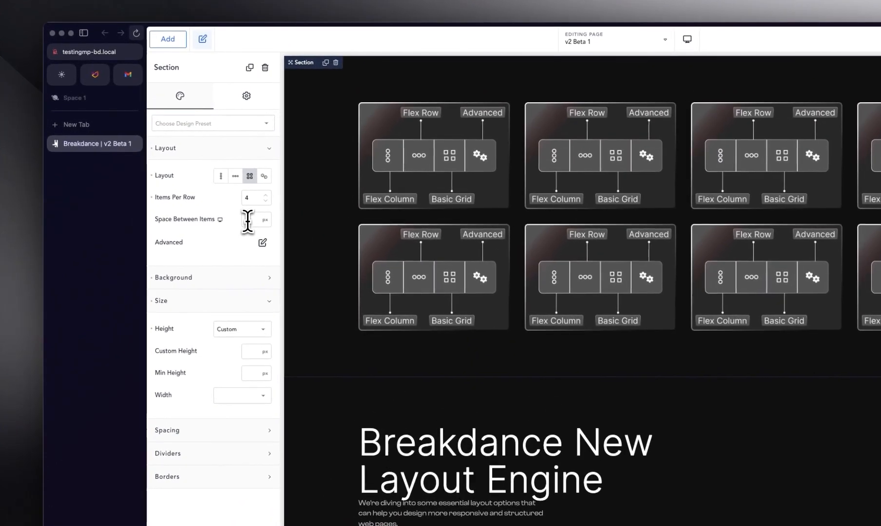
left_click(247, 221)
type("5")
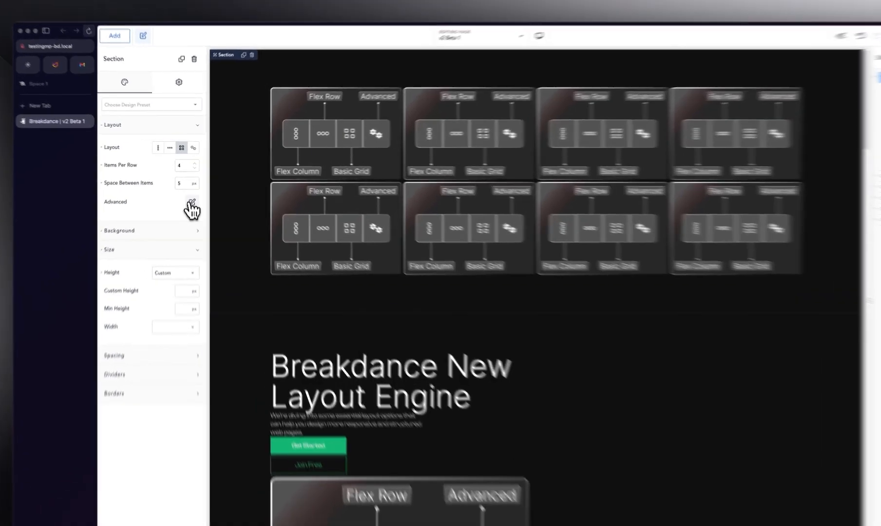
View the grid's advanced item alignment options, close them, and clear the space between items
left_click(190, 191)
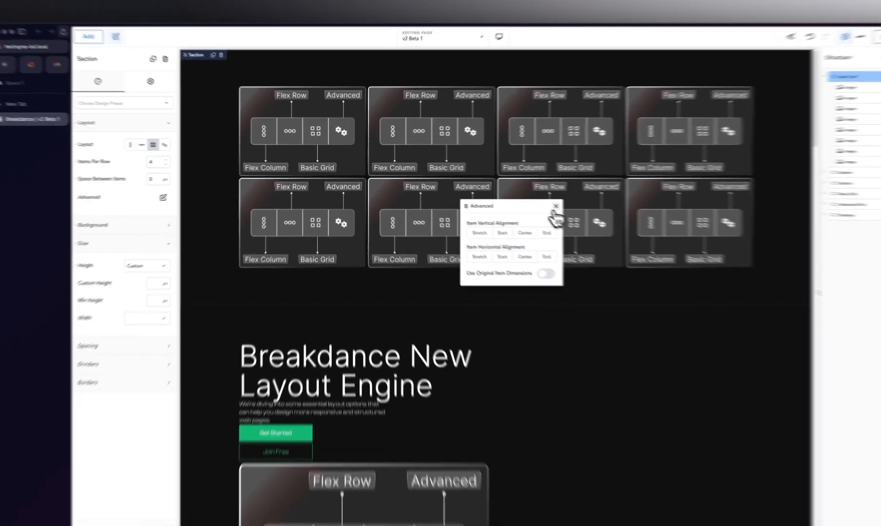
left_click(521, 198)
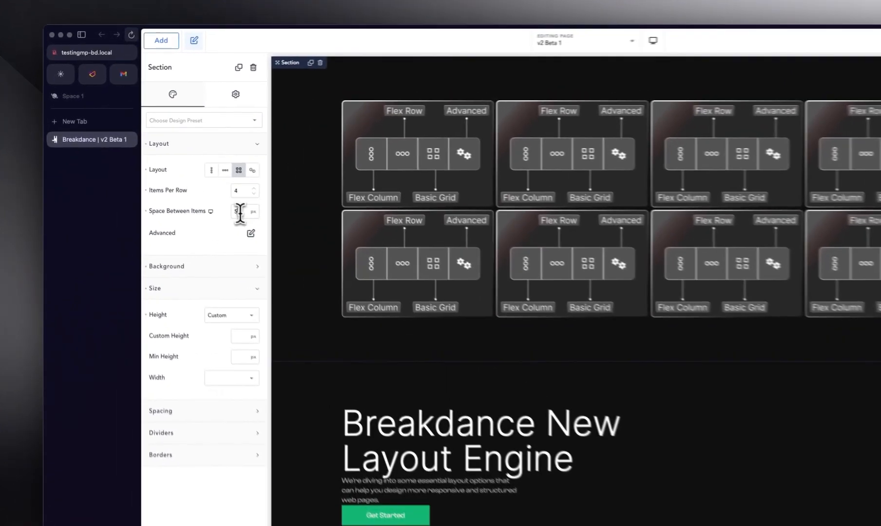
left_click(182, 177)
key("BackSpace")
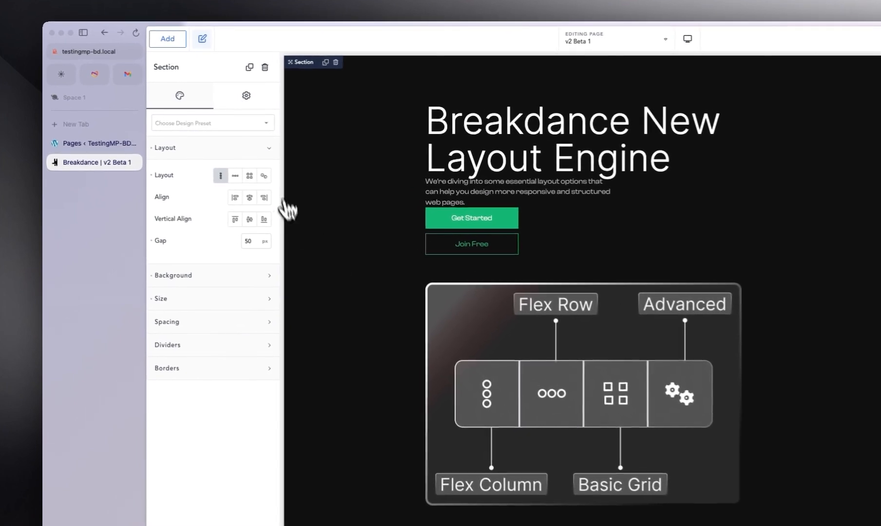
Switch the hero section to the advanced layout with flex display and set its flex direction to Column
left_click(265, 176)
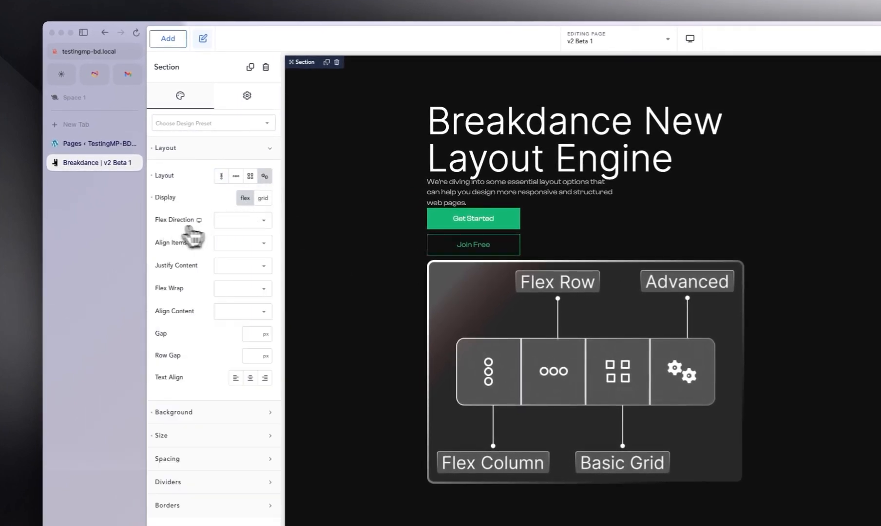
left_click(233, 221)
left_click(239, 225)
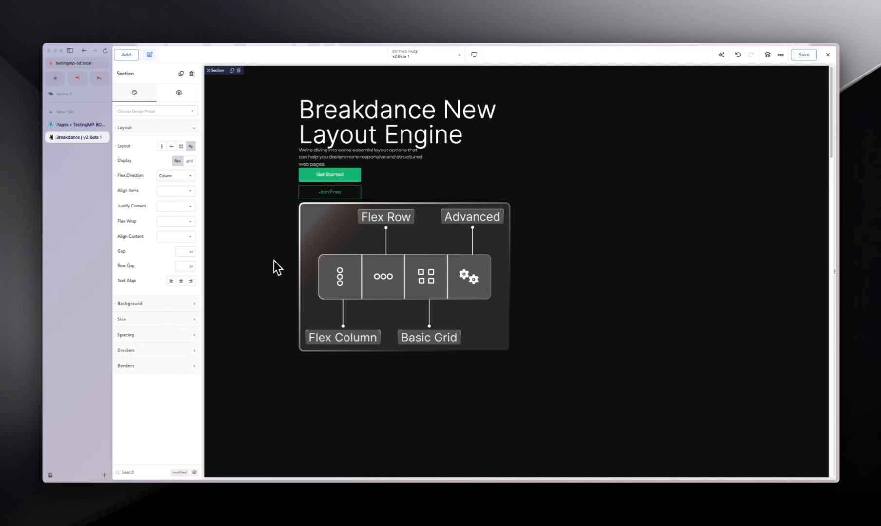
Switch to Figma to view the main axis and cross axis diagram, and return to the Breakdance editor
mouse_move(433, 482)
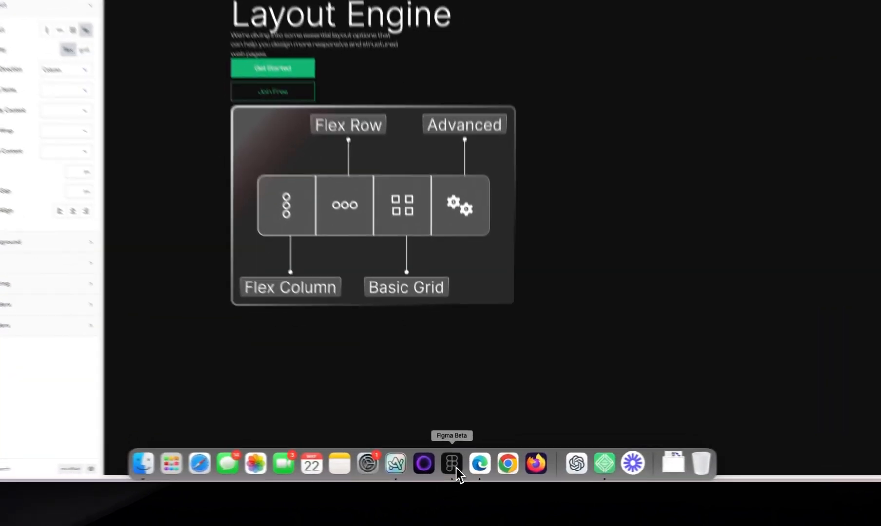
left_click(464, 471)
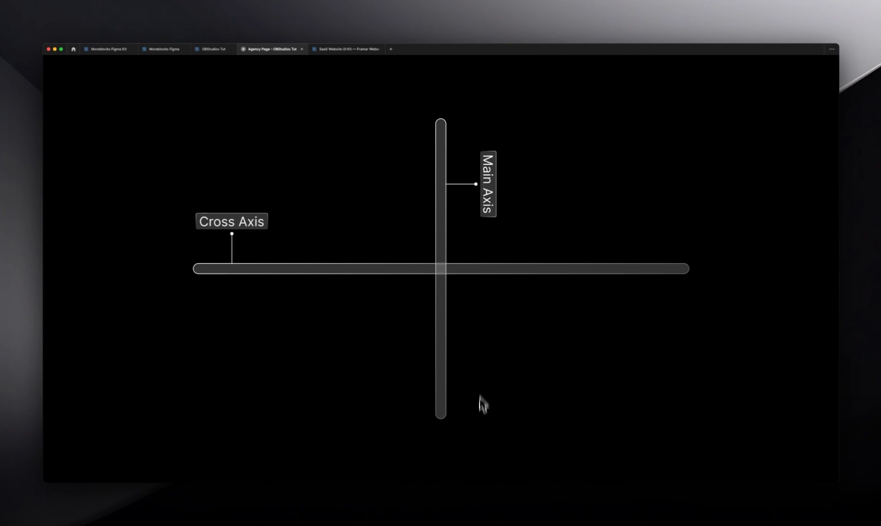
mouse_move(486, 481)
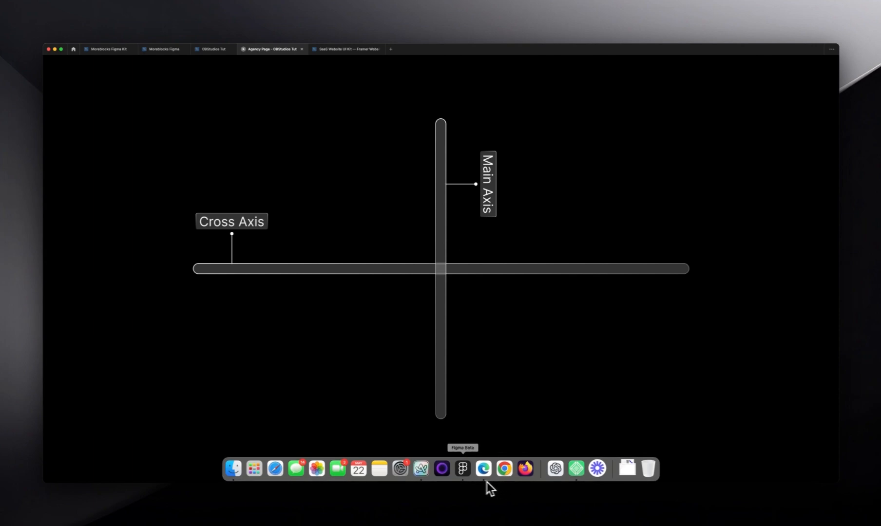
left_click(423, 471)
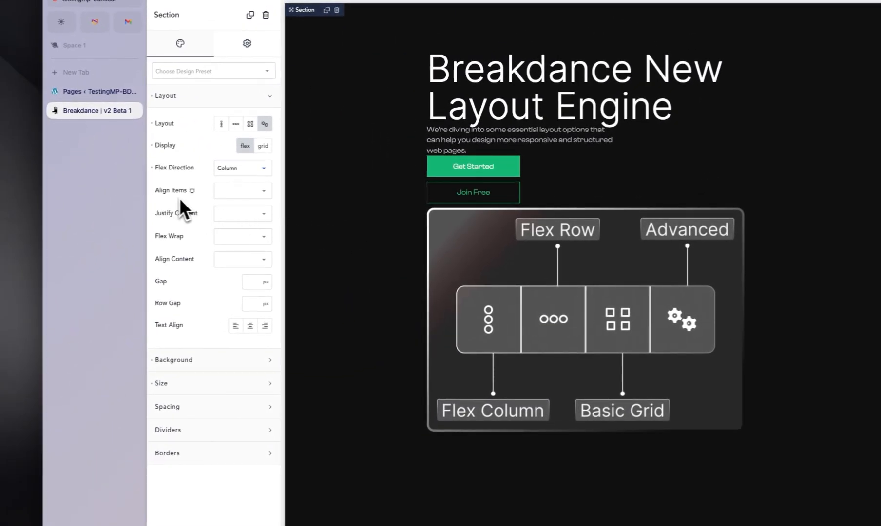
Try Flex Start and Flex End for the hero section's Align Items setting, ending with Center
left_click(227, 192)
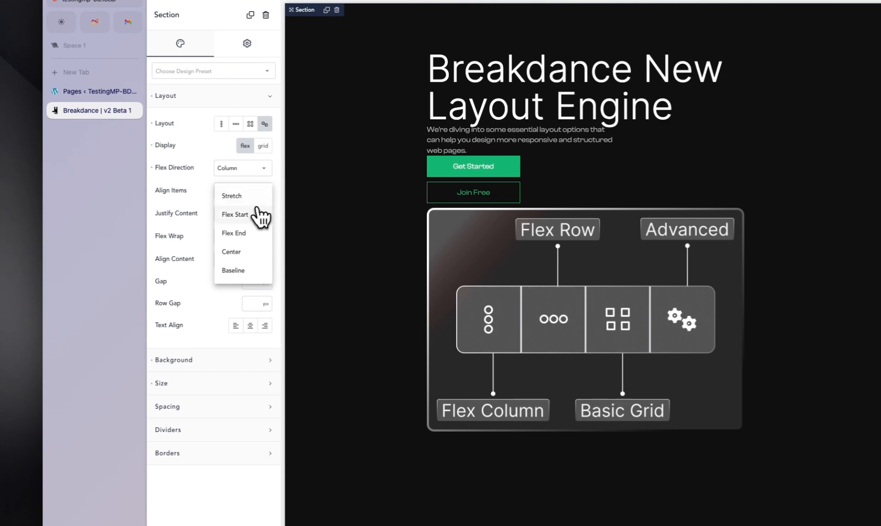
left_click(254, 217)
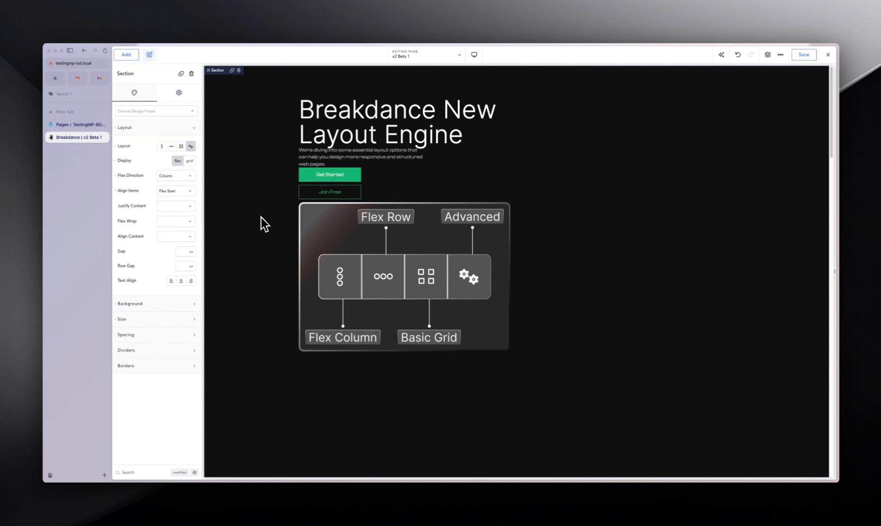
left_click(176, 191)
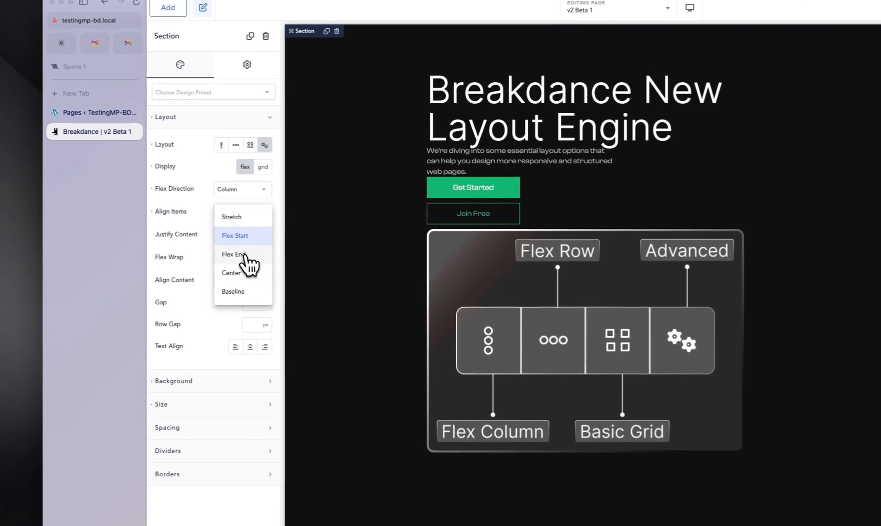
left_click(243, 252)
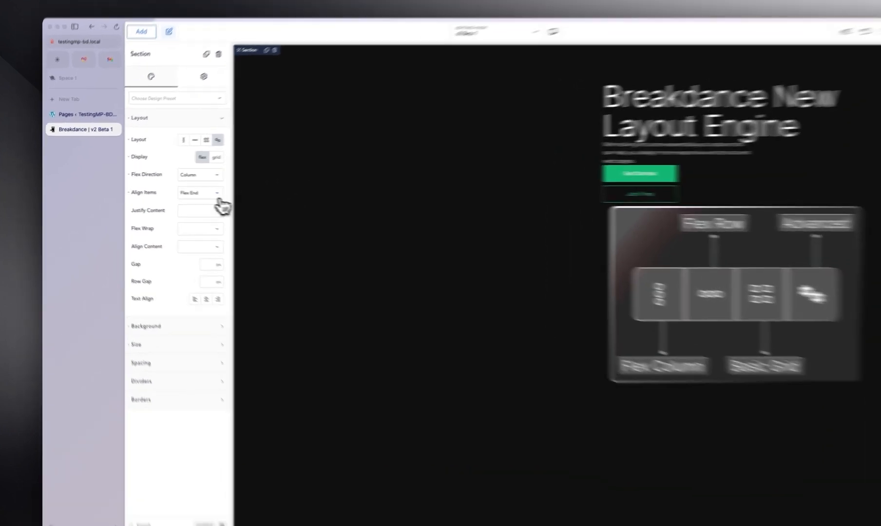
left_click(180, 191)
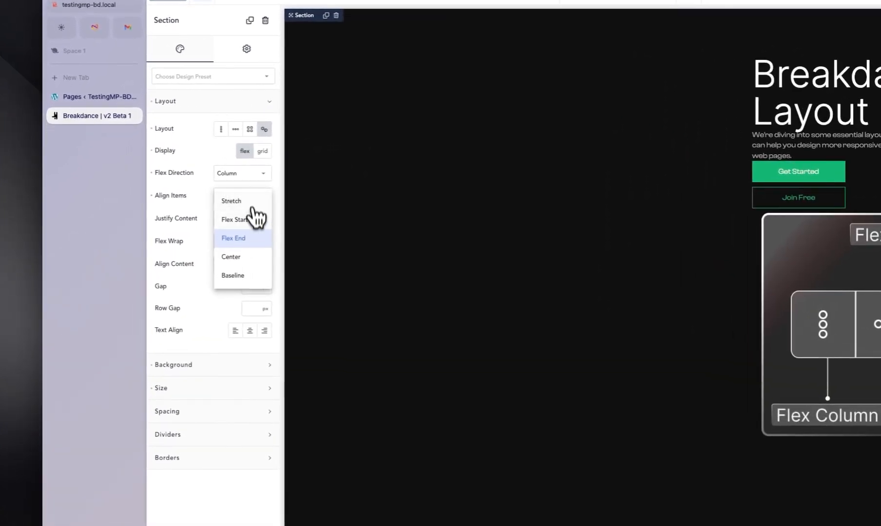
left_click(245, 260)
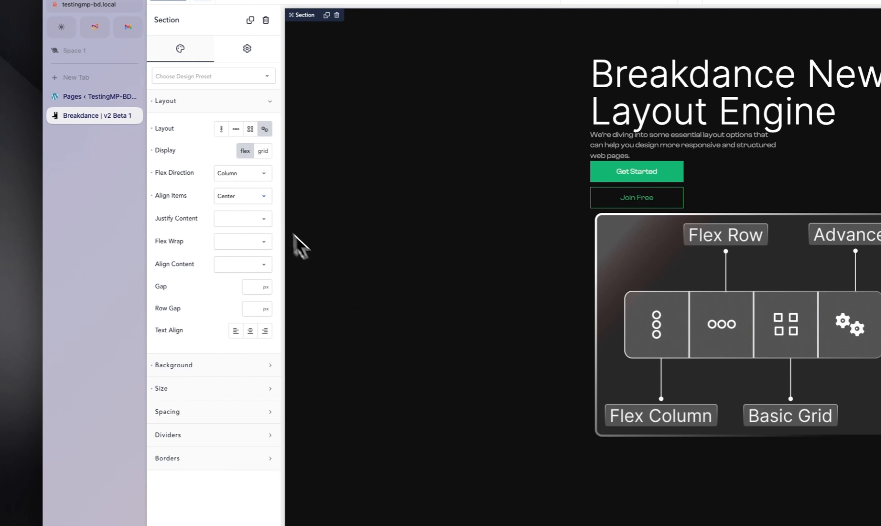
Try Baseline and Stretch for the hero section's Align Items setting, ending with Flex Start
left_click(251, 197)
left_click(236, 276)
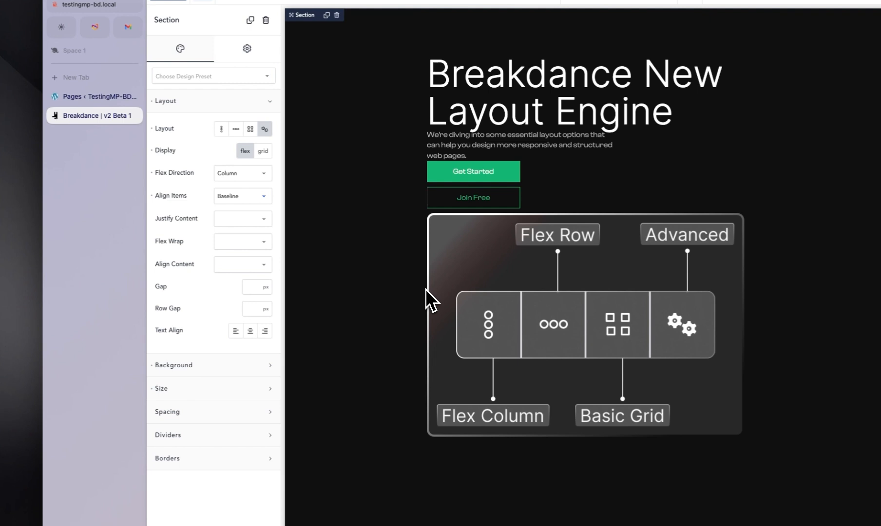
left_click(263, 197)
left_click(246, 202)
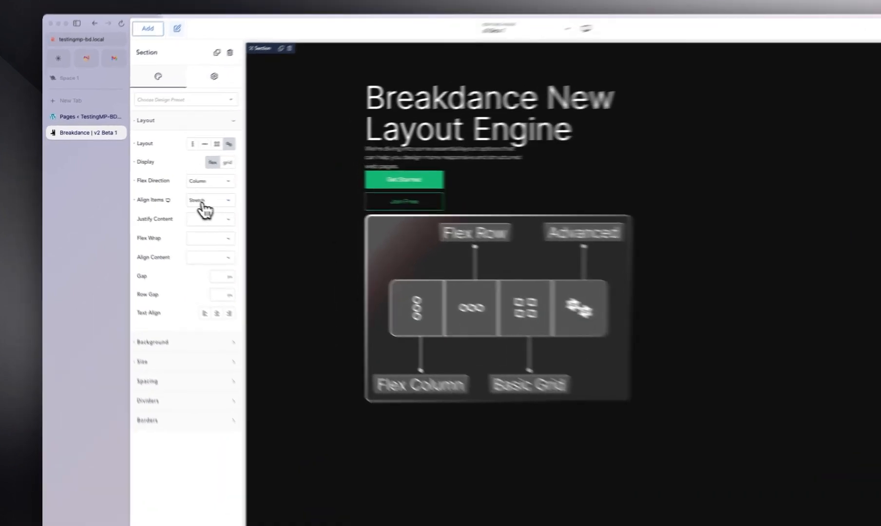
left_click(164, 194)
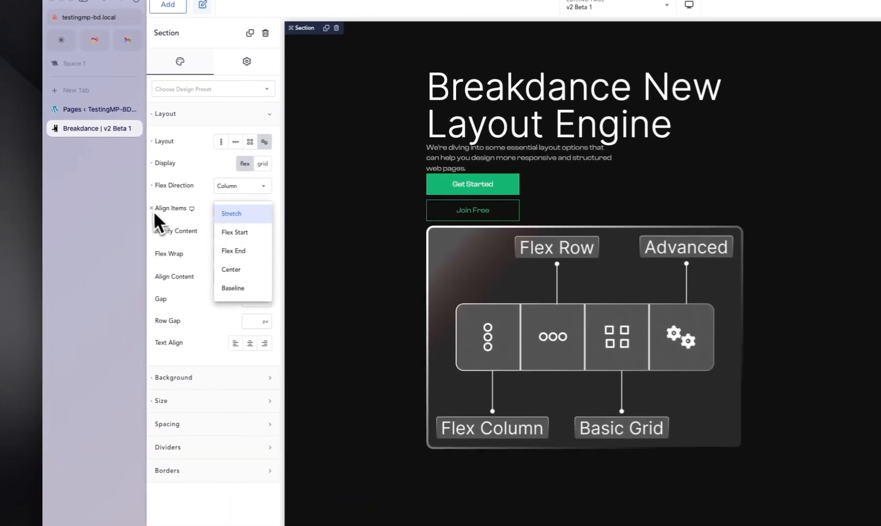
left_click(234, 233)
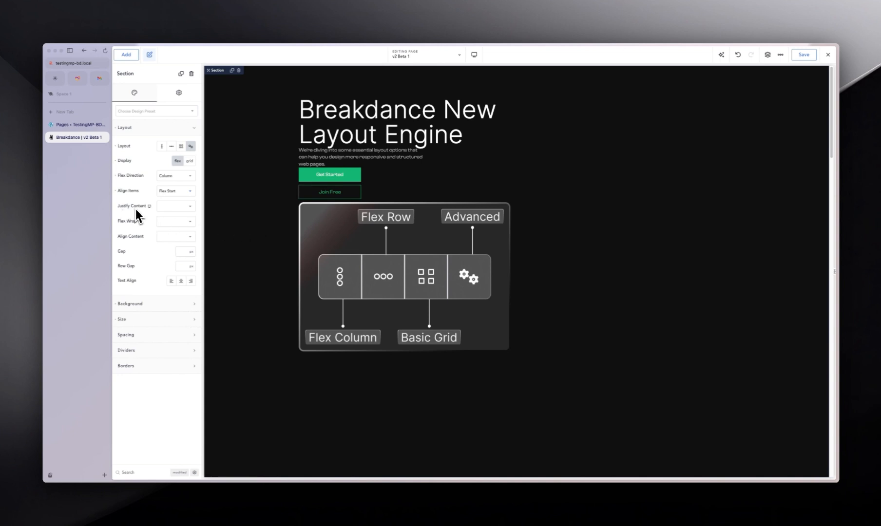
Review the main axis in the Figma diagram again and switch back to the section's layout settings in Breakdance
key("super+Tab")
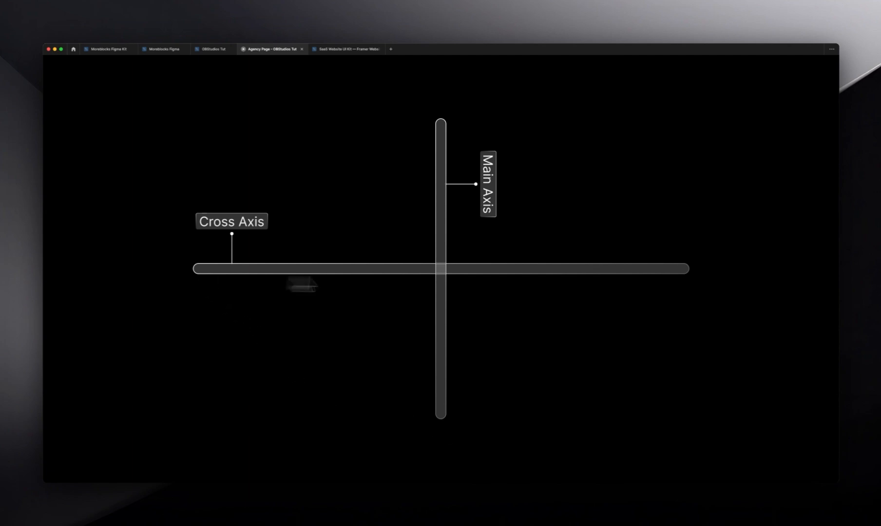
key("super+Tab")
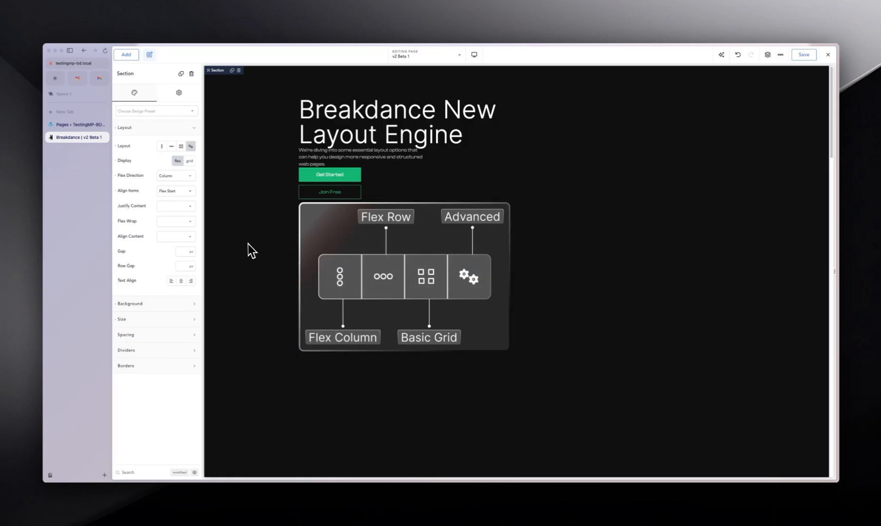
Try Flex End and Flex Start for the hero section's Justify Content setting, ending with Space Between
left_click(177, 207)
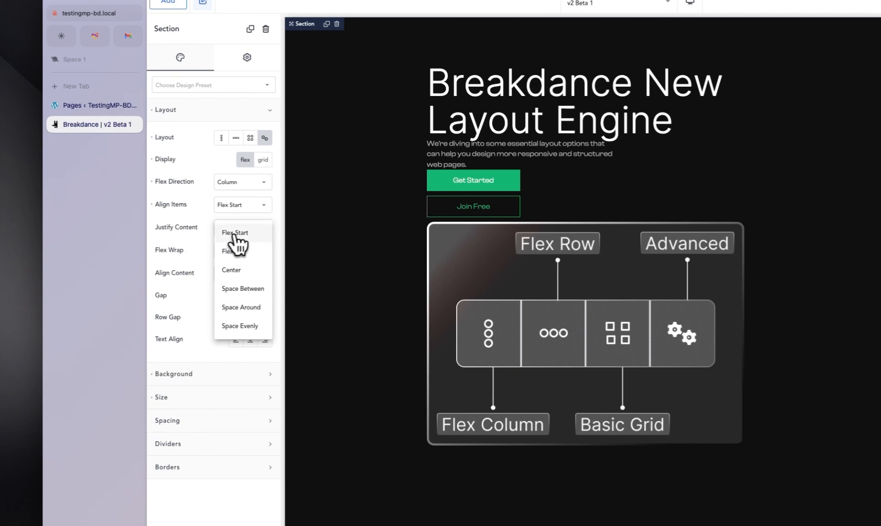
left_click(246, 259)
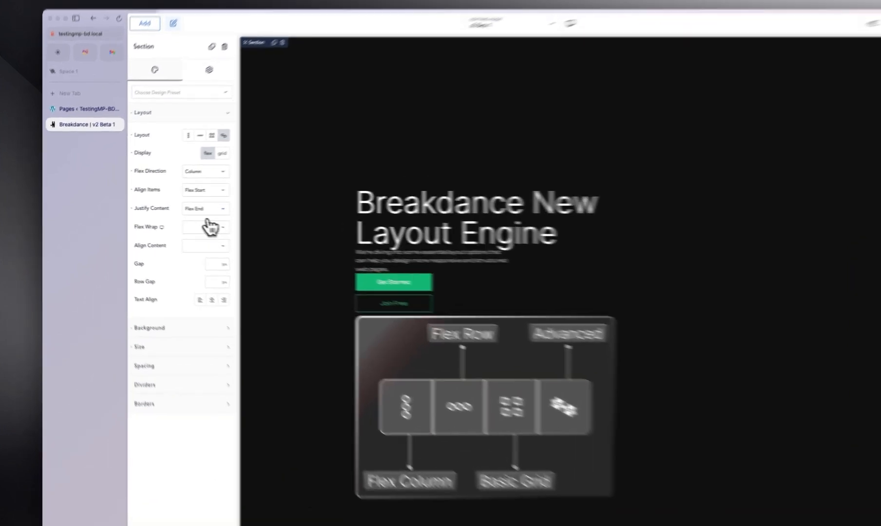
left_click(177, 206)
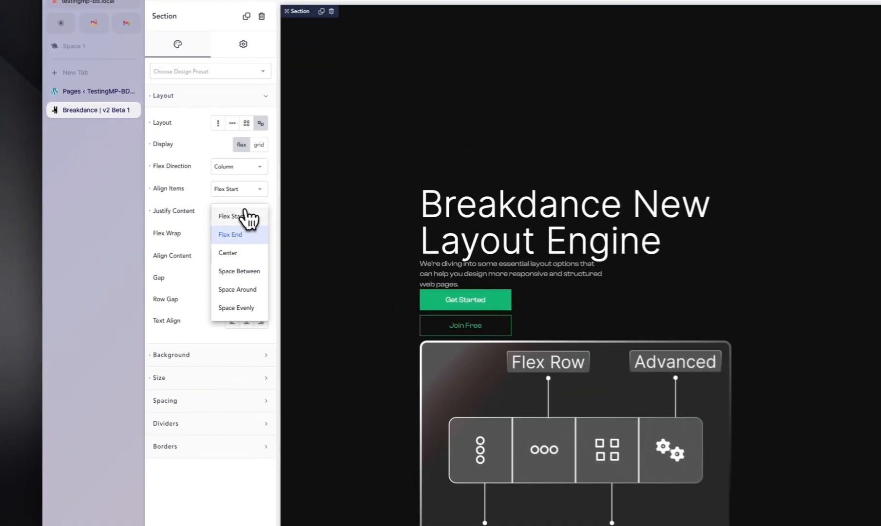
left_click(176, 215)
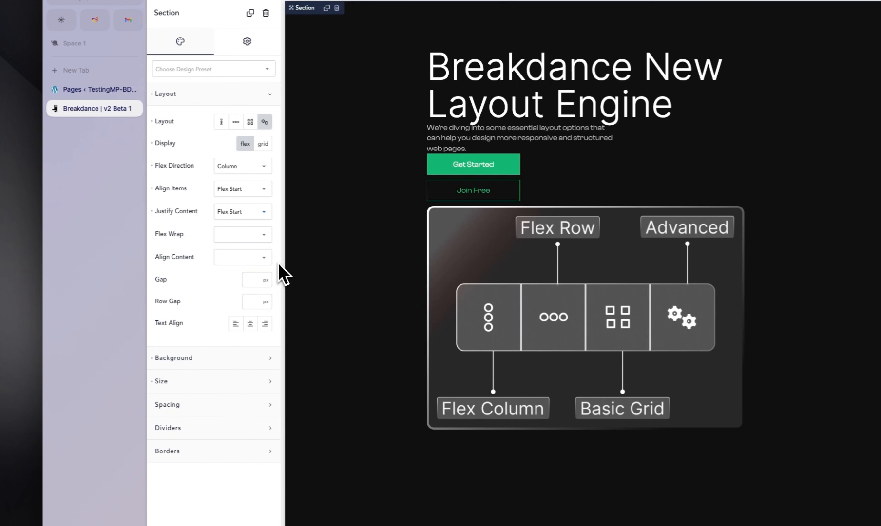
left_click(248, 219)
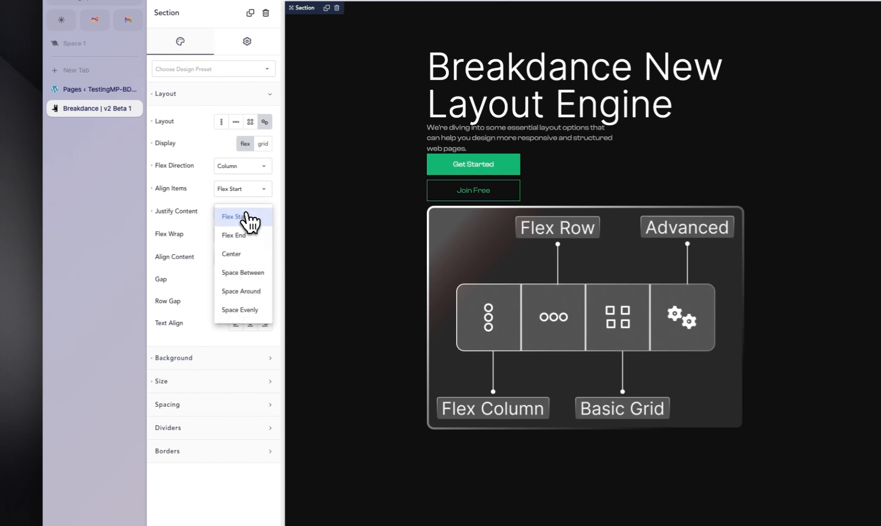
left_click(250, 275)
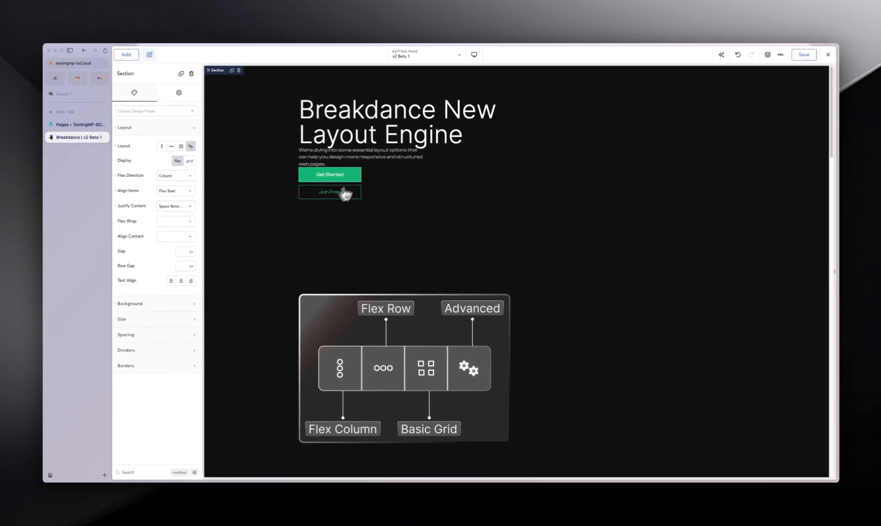
Reset the layout of the div holding the two hero buttons, and switch it to the Advanced layout with flex display
left_click(360, 186)
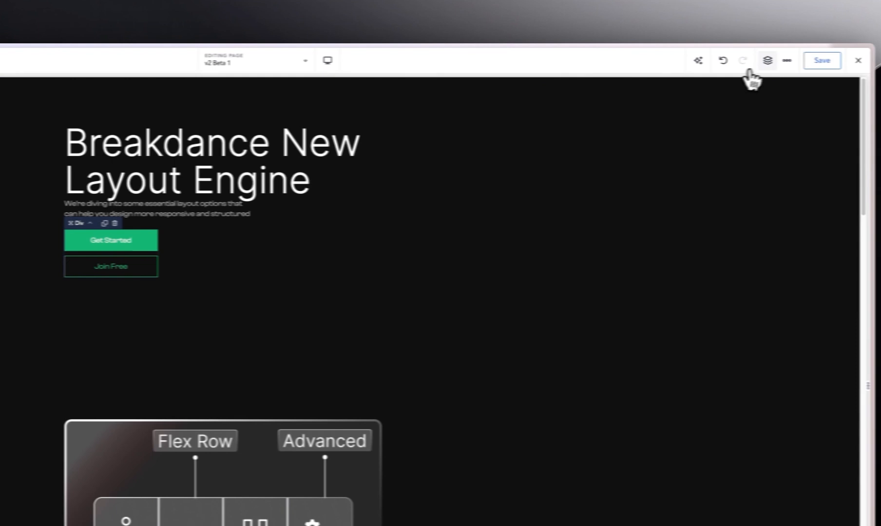
left_click(768, 60)
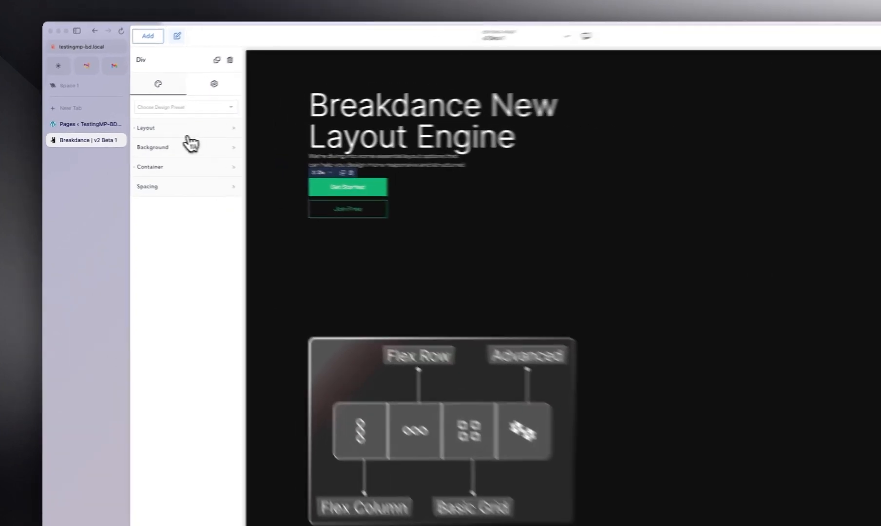
left_click(187, 131)
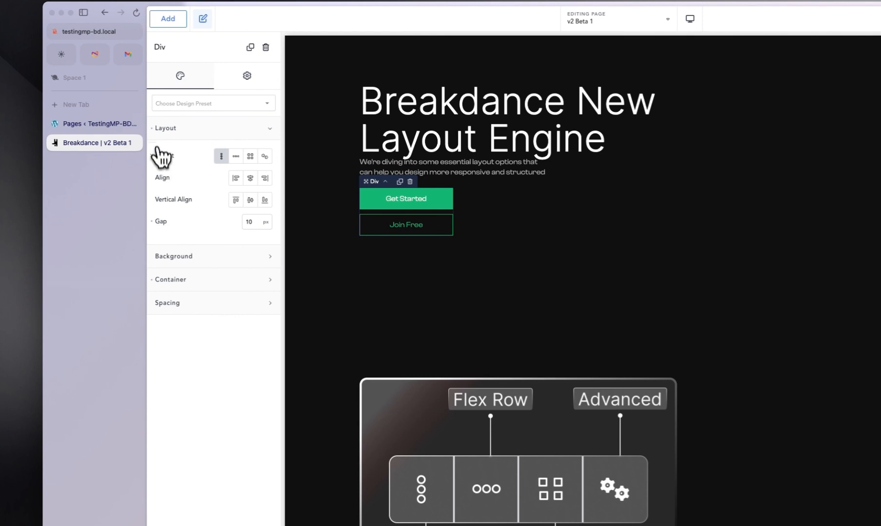
left_click(153, 129)
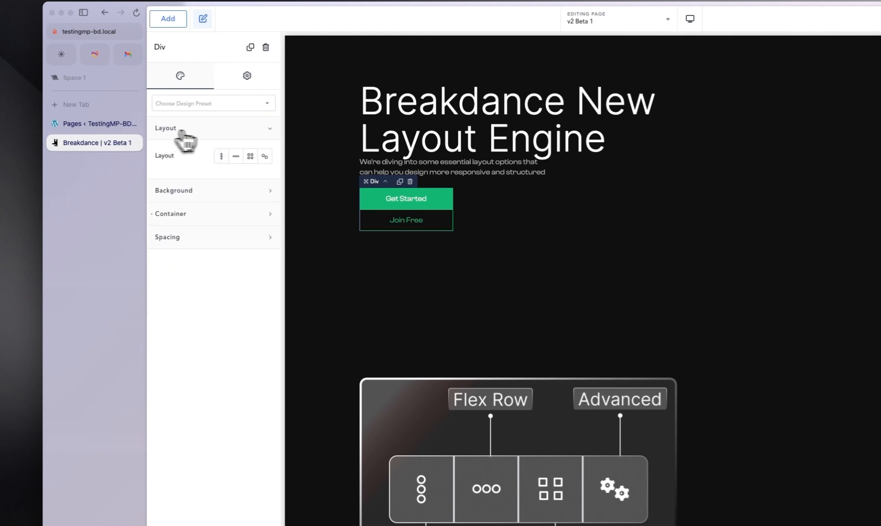
left_click(264, 156)
left_click(252, 178)
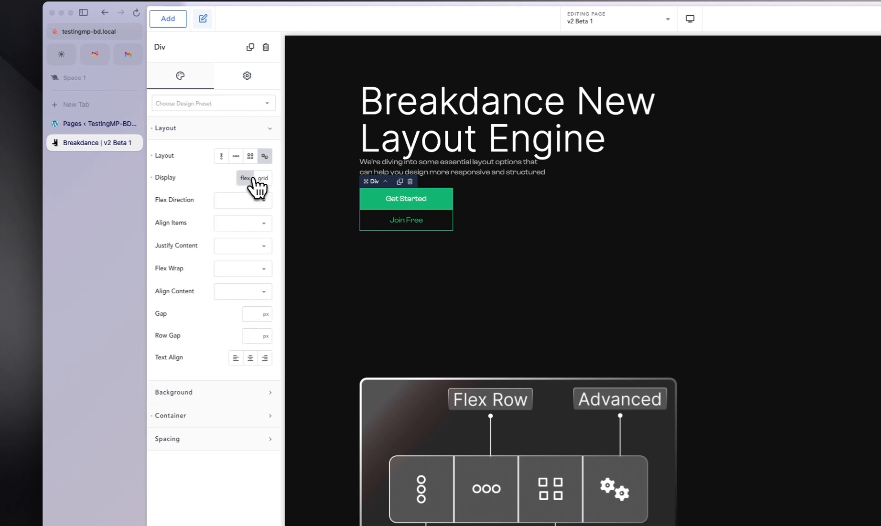
Set the button div's Flex Direction to Column and its gap to 5 px, after trying 20 px
left_click(249, 201)
left_click(247, 206)
left_click(247, 314)
type("20")
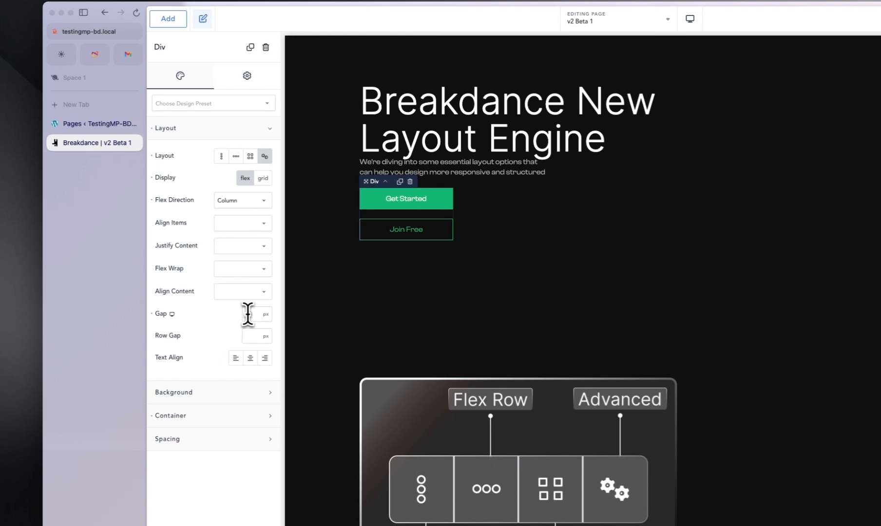
key("BackSpace")
key("BackSpace")
type("5")
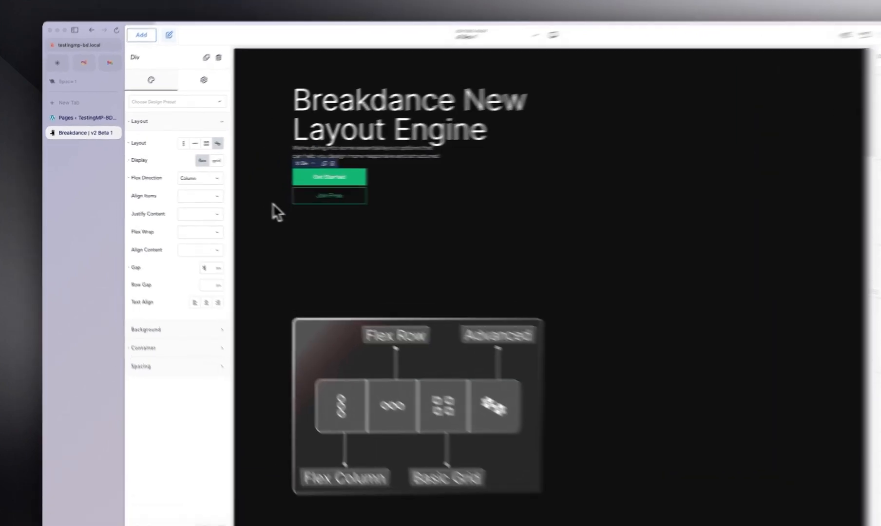
Try Flex Start and Flex End for the hero section's Align Content setting, ending with Center
left_click(236, 201)
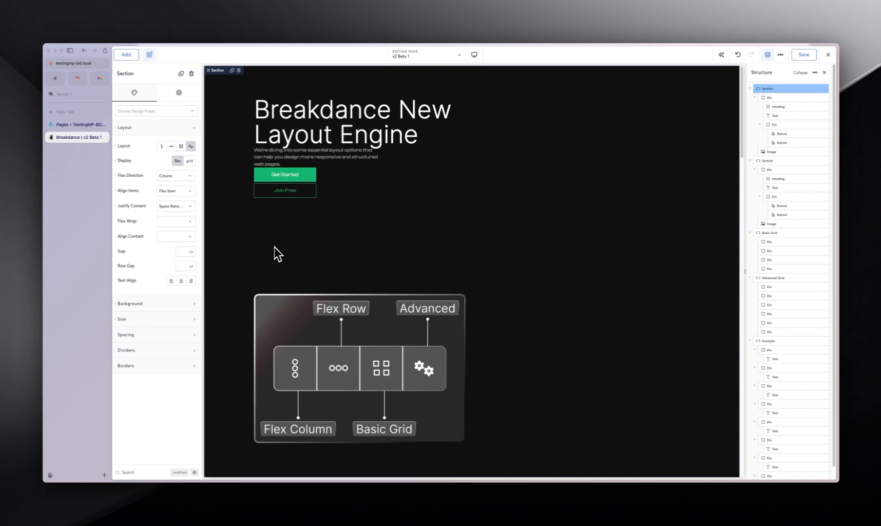
left_click(175, 236)
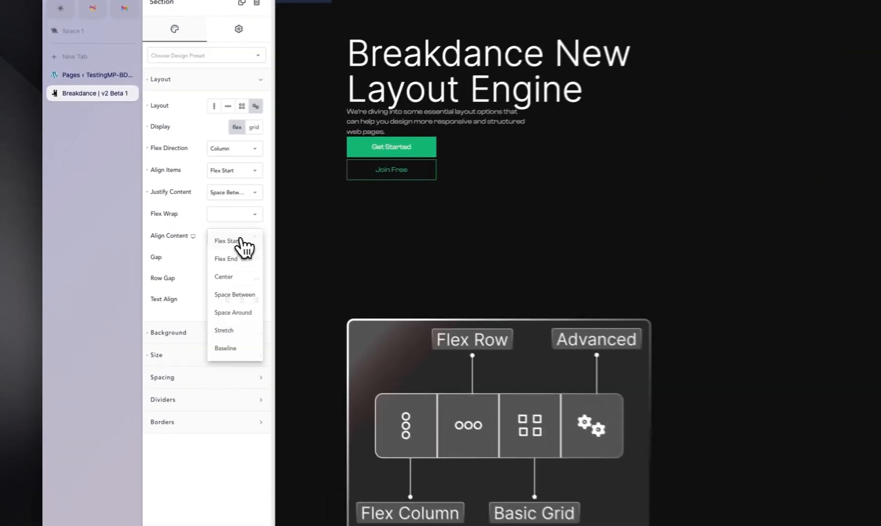
left_click(252, 241)
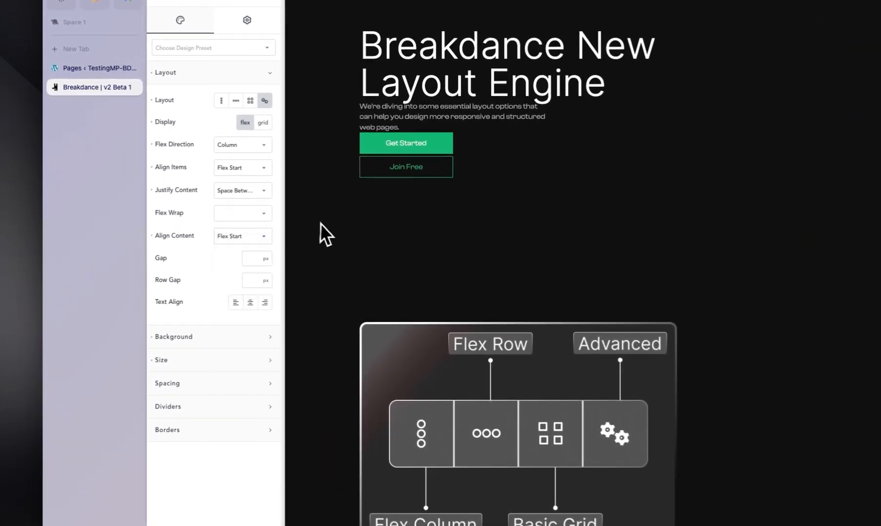
left_click(239, 237)
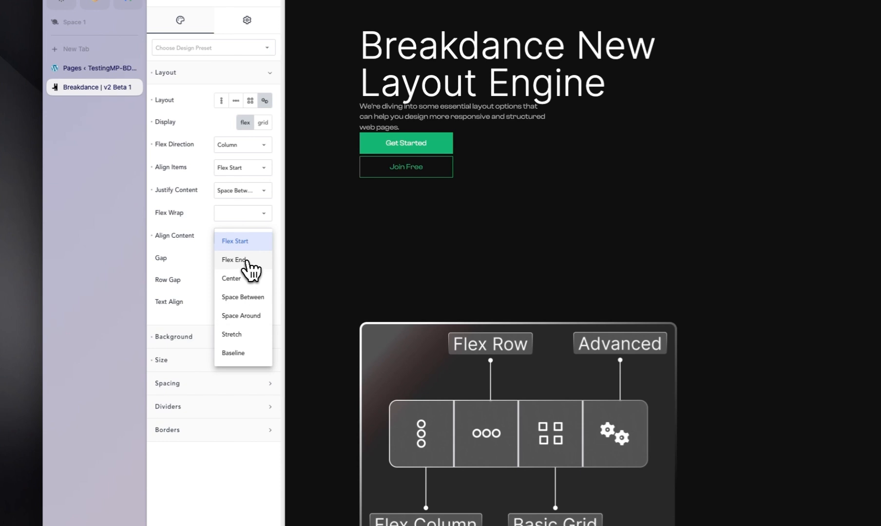
left_click(247, 263)
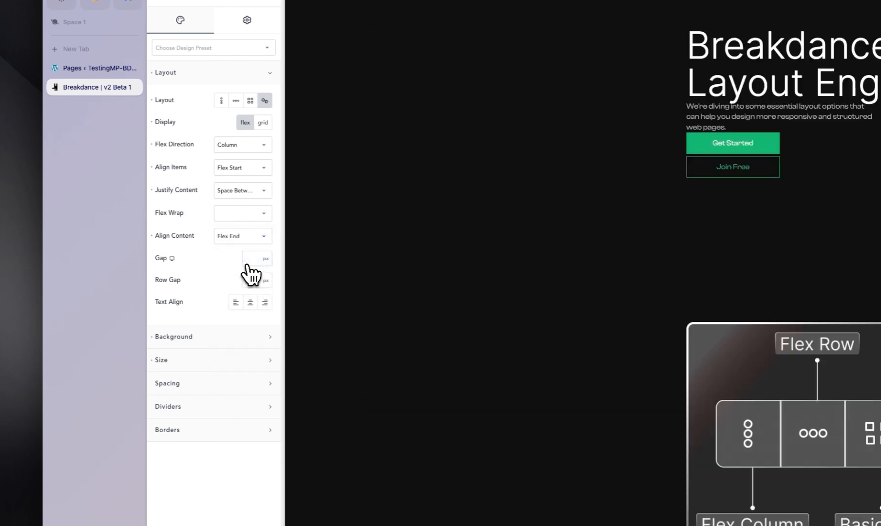
left_click(242, 237)
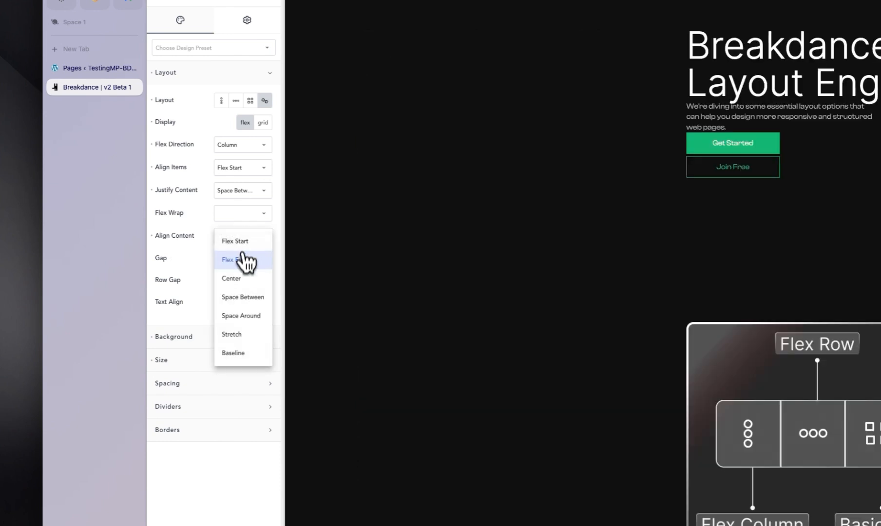
left_click(241, 282)
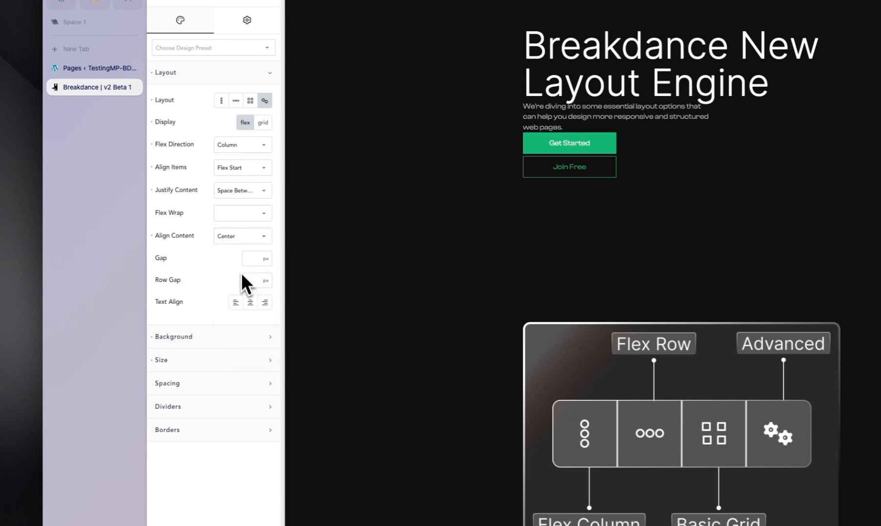
Try Space Between, Space Around and Stretch for the hero section's Align Content setting, and clear the setting
left_click(240, 238)
left_click(243, 298)
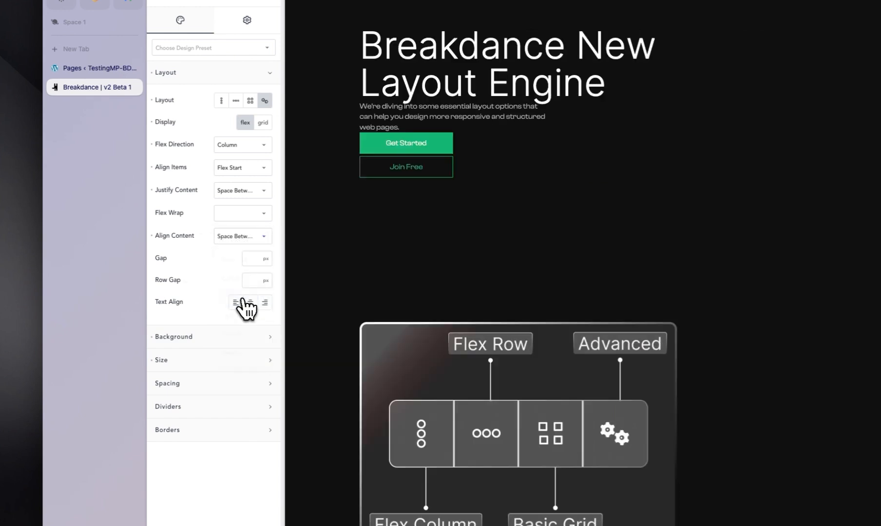
left_click(241, 237)
left_click(246, 314)
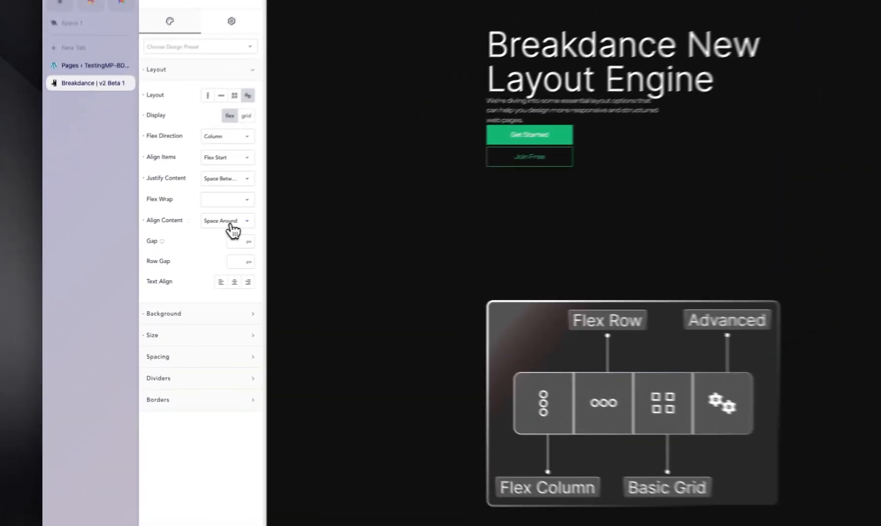
left_click(177, 238)
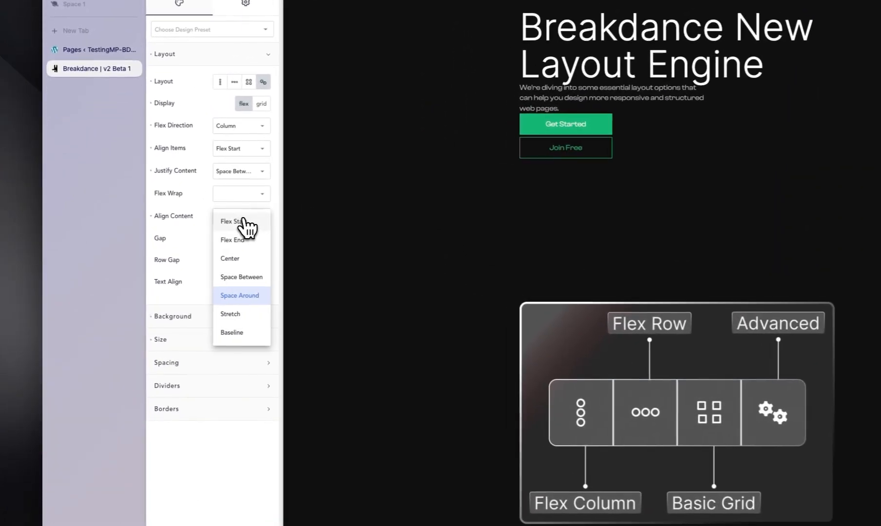
left_click(247, 314)
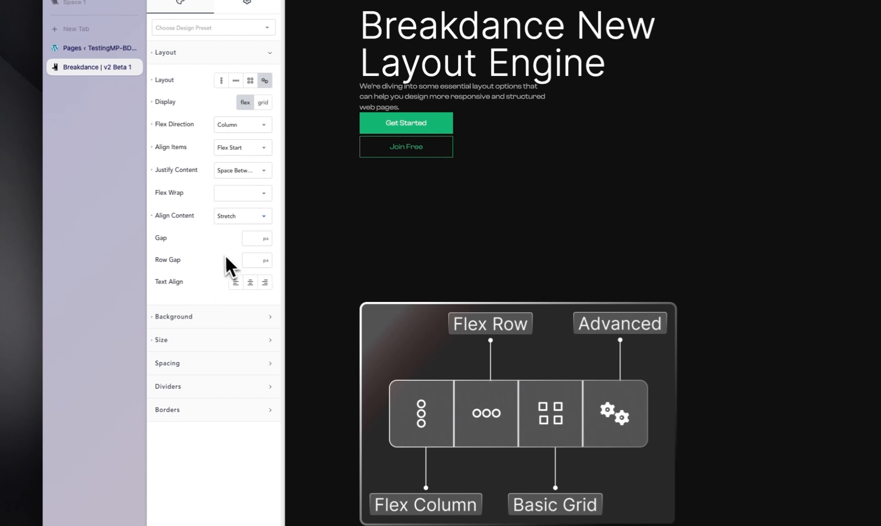
left_click(200, 216)
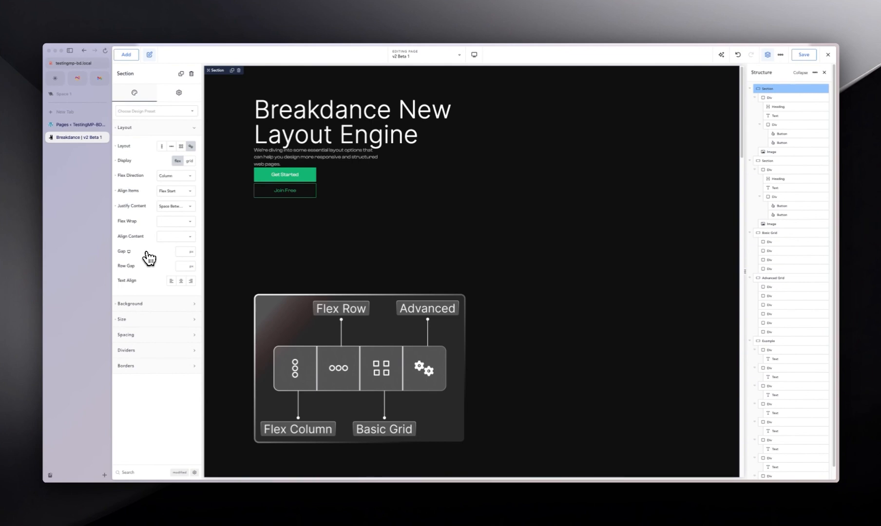
Set the hero section's Justify Content to Flex Start, and give the div around the heading, text and buttons Advanced flex display
left_click(178, 207)
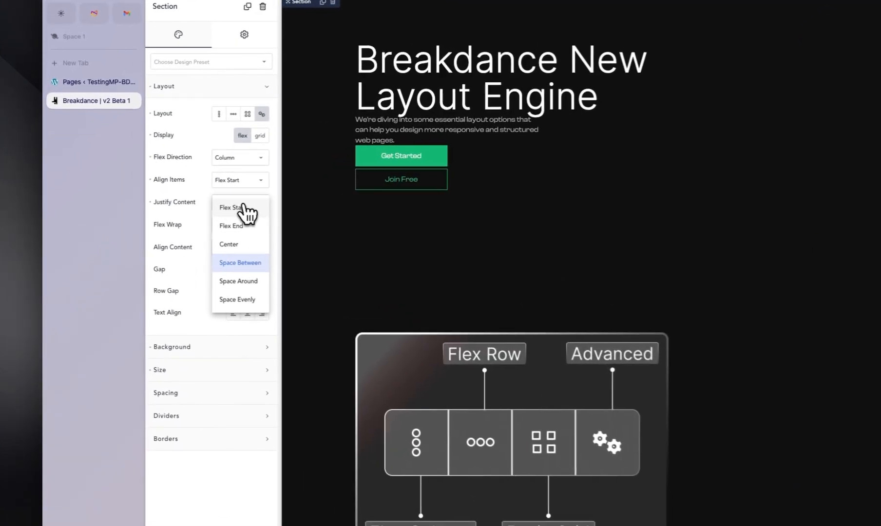
left_click(242, 207)
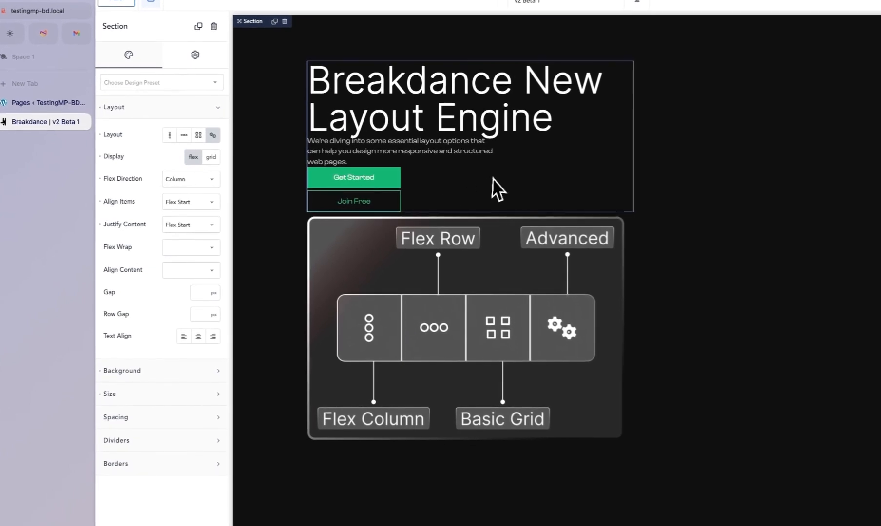
left_click(497, 189)
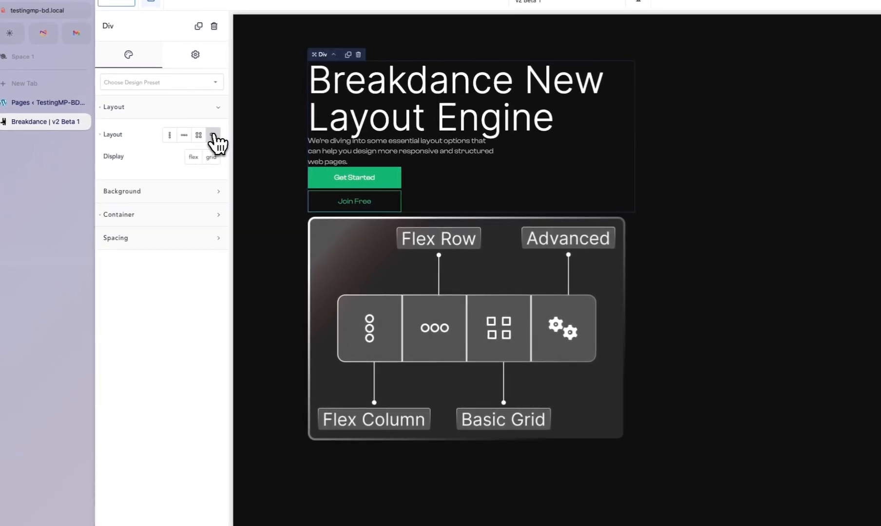
left_click(193, 157)
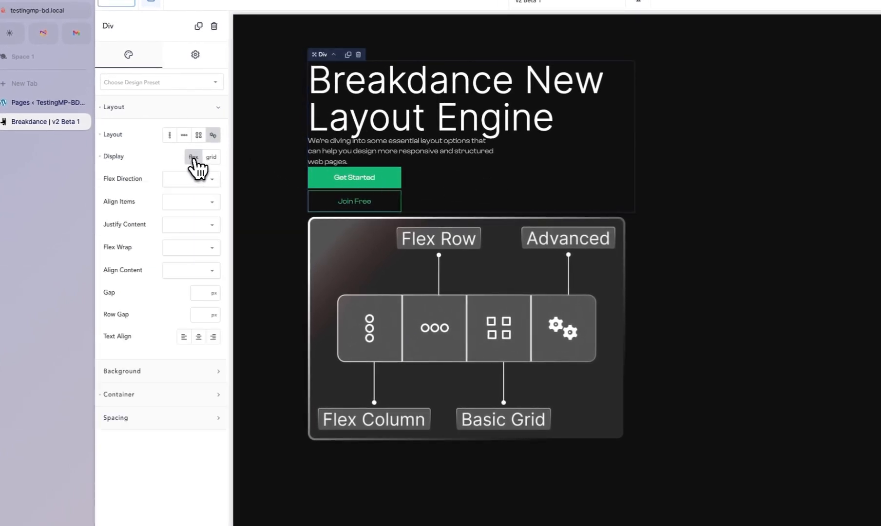
Try center, right and left Text Align on the hero text div, and clear the alignment
left_click(198, 338)
left_click(213, 337)
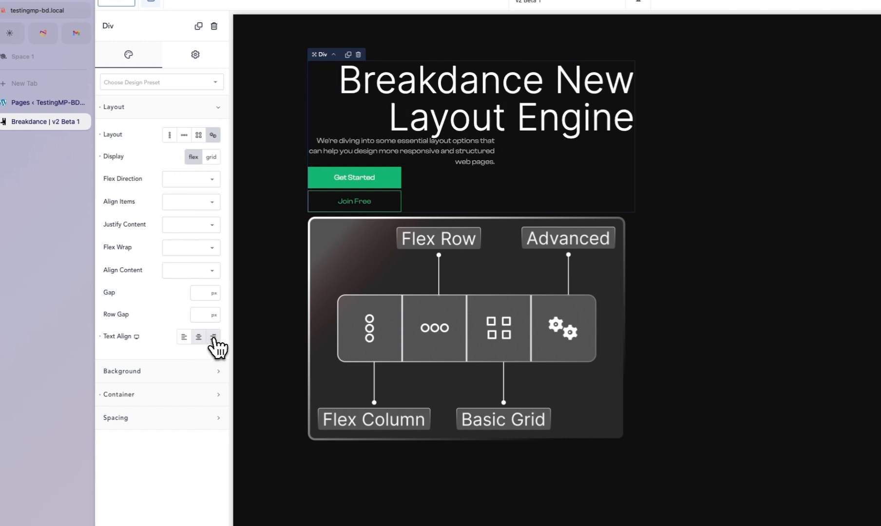
left_click(198, 338)
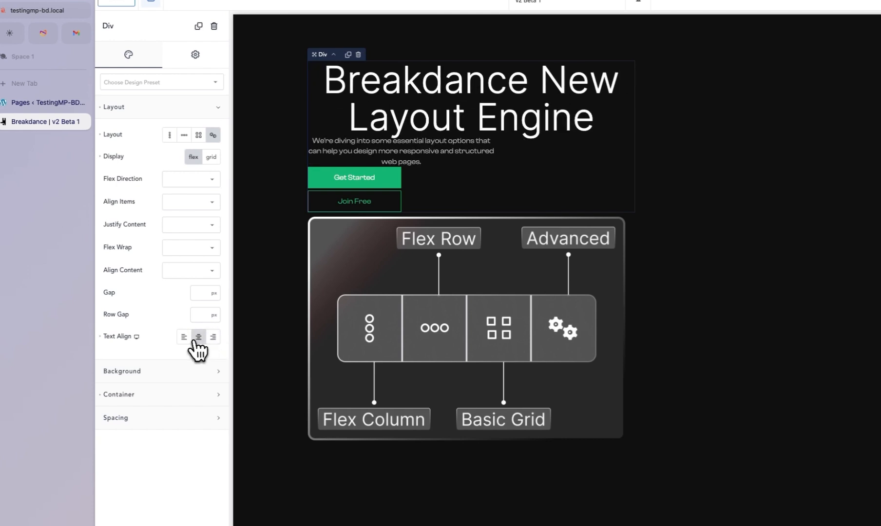
left_click(184, 338)
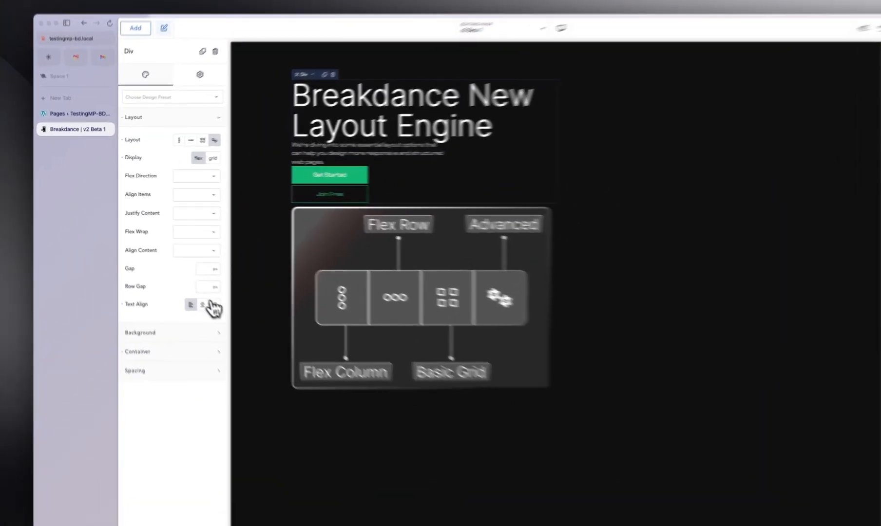
left_click(181, 280)
left_click(191, 280)
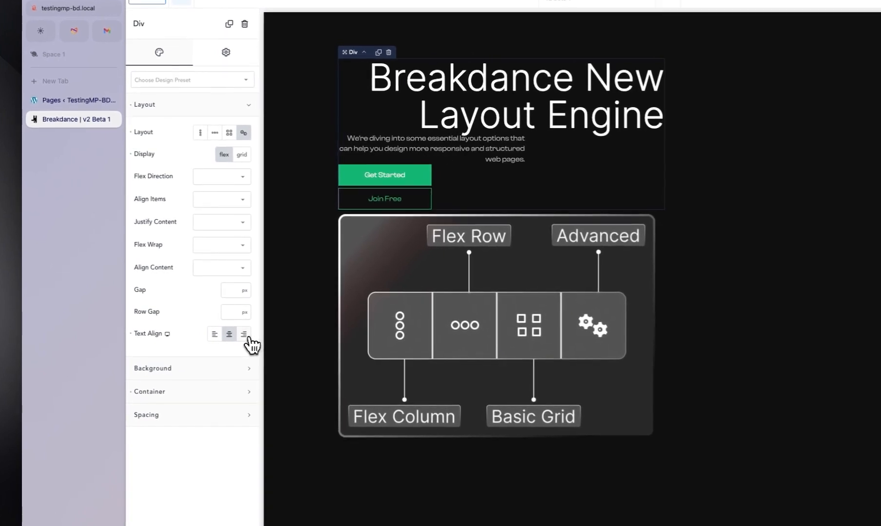
left_click(229, 334)
left_click(215, 334)
left_click(229, 334)
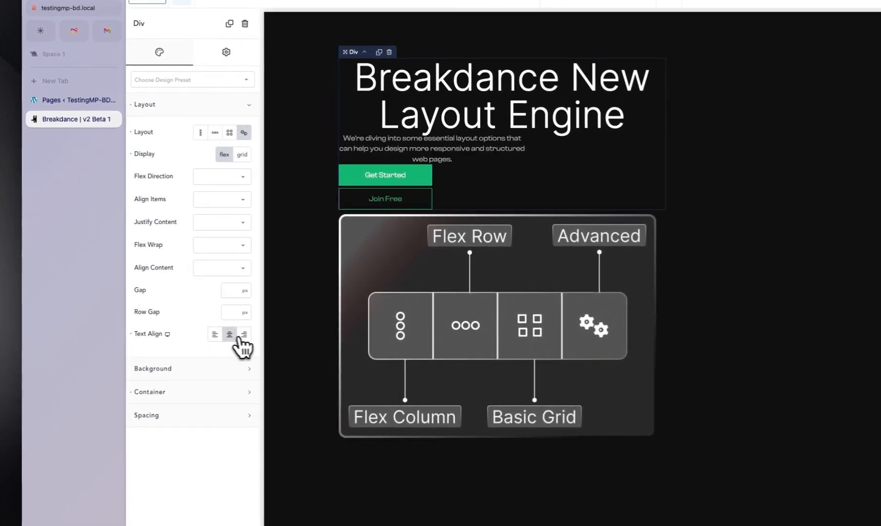
left_click(229, 334)
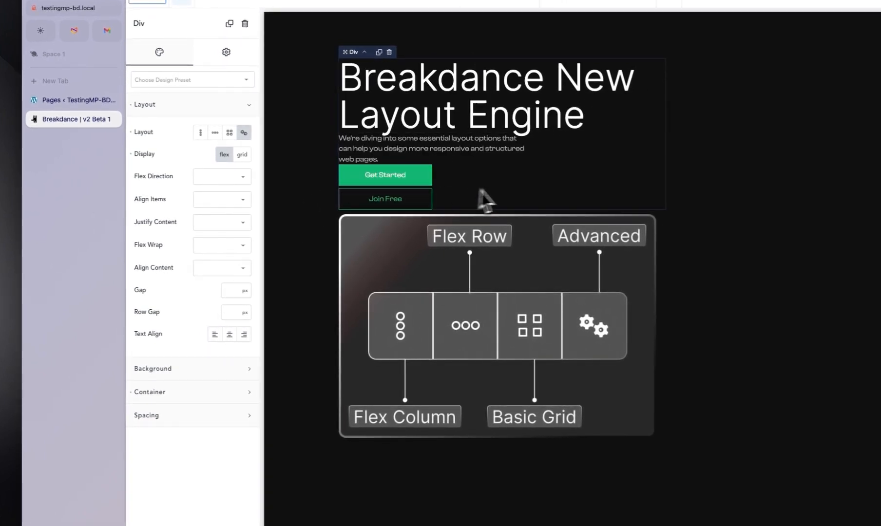
Set the hero text div's Flex Direction to Column, Align Items to Center and Text Align to center
left_click(225, 183)
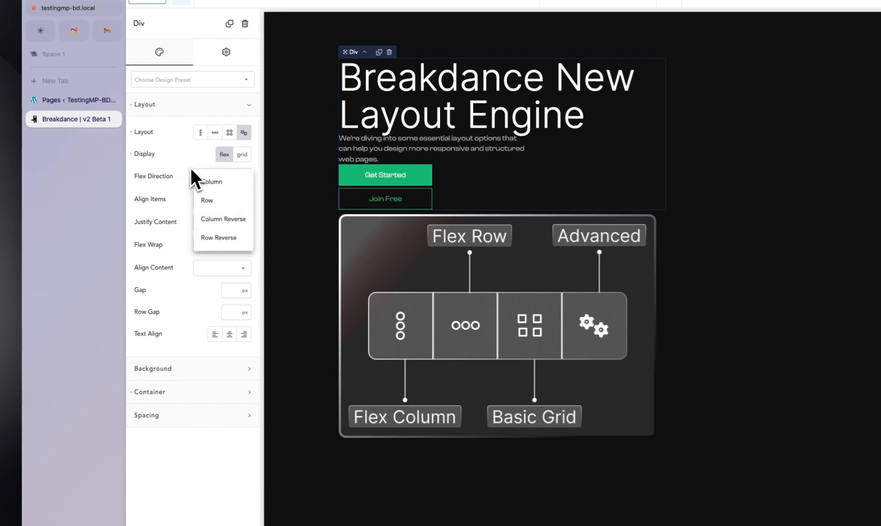
left_click(206, 182)
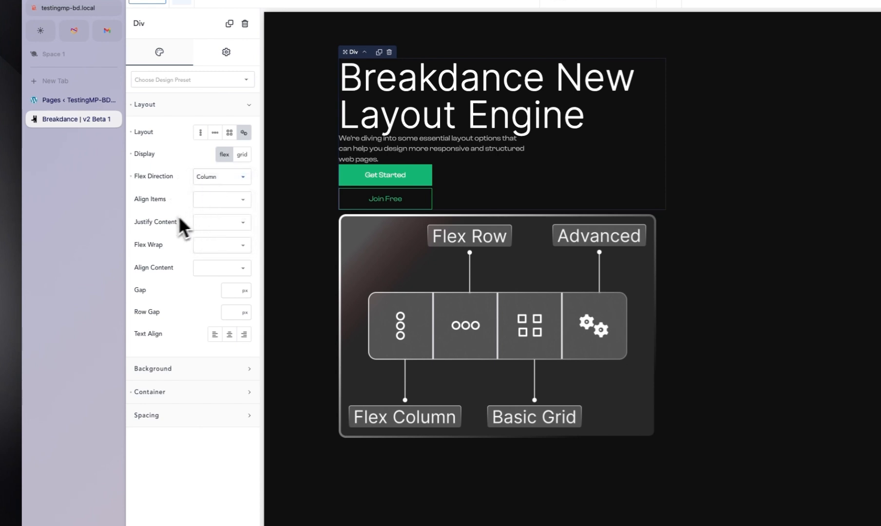
left_click(230, 204)
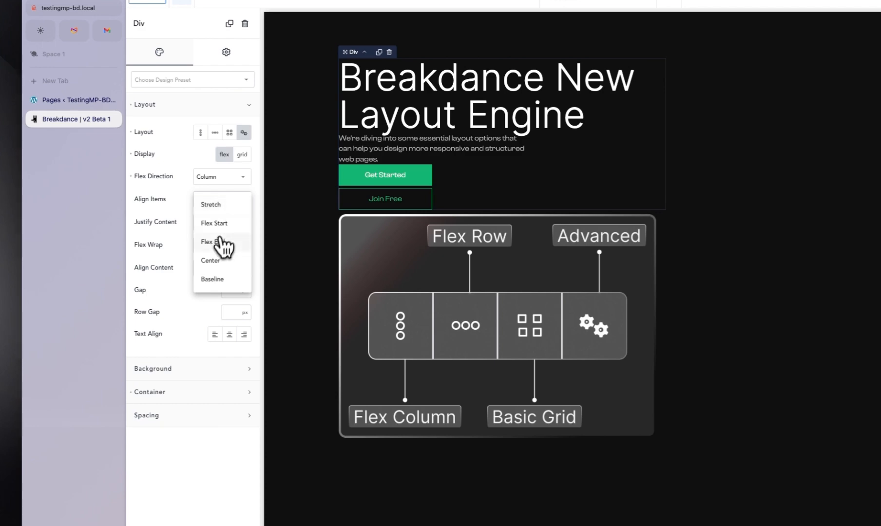
left_click(215, 261)
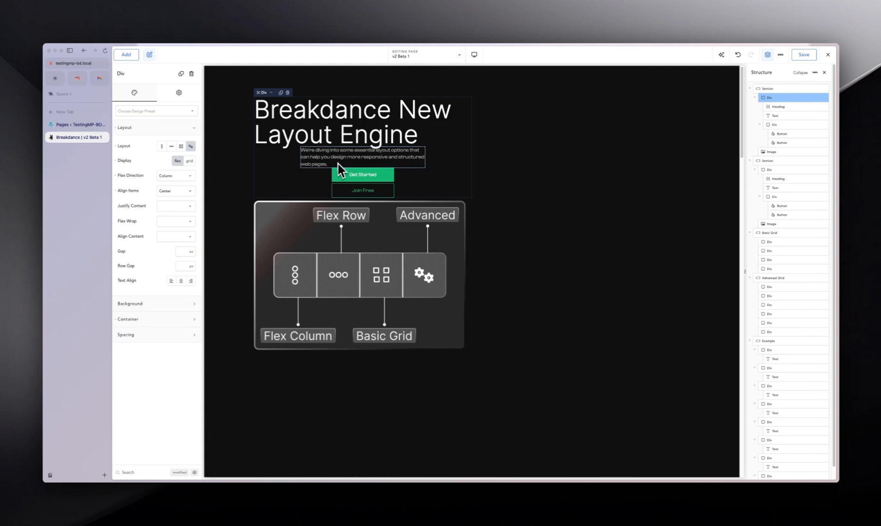
left_click(181, 281)
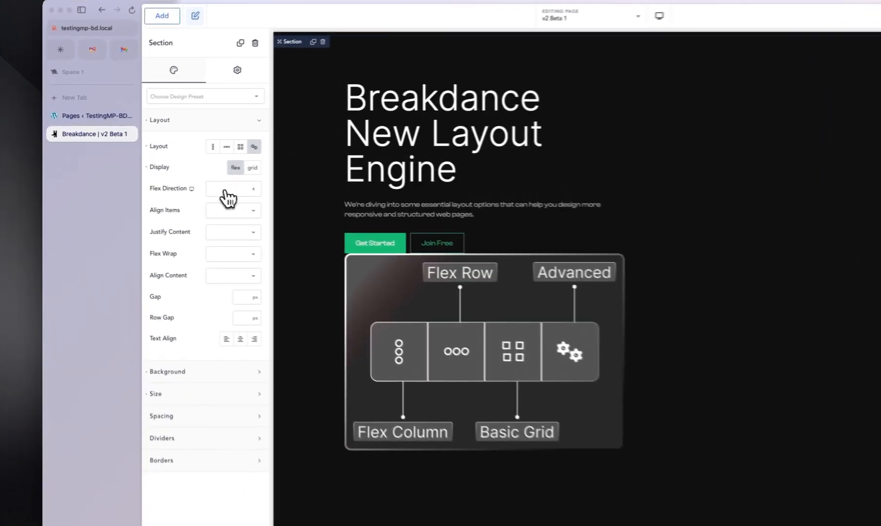
Try Row and Column for the second hero section's Flex Direction, ending with Row
left_click(176, 176)
left_click(239, 213)
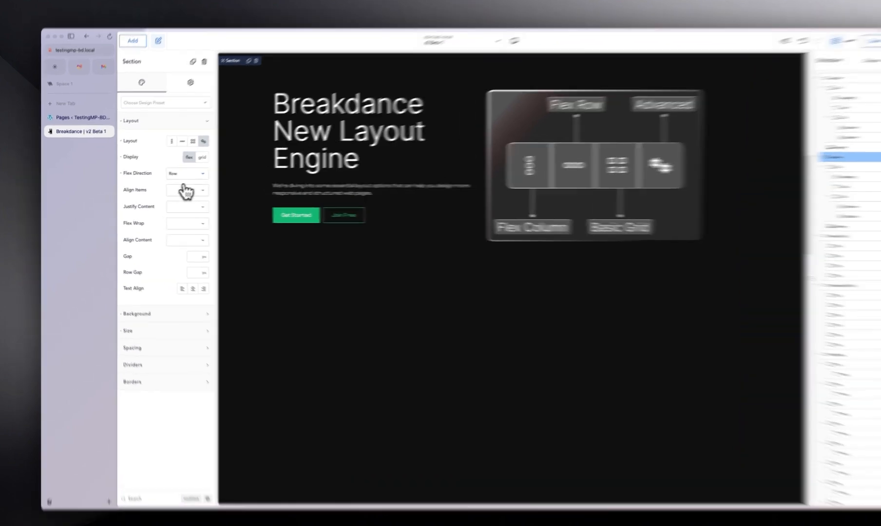
left_click(175, 176)
left_click(174, 179)
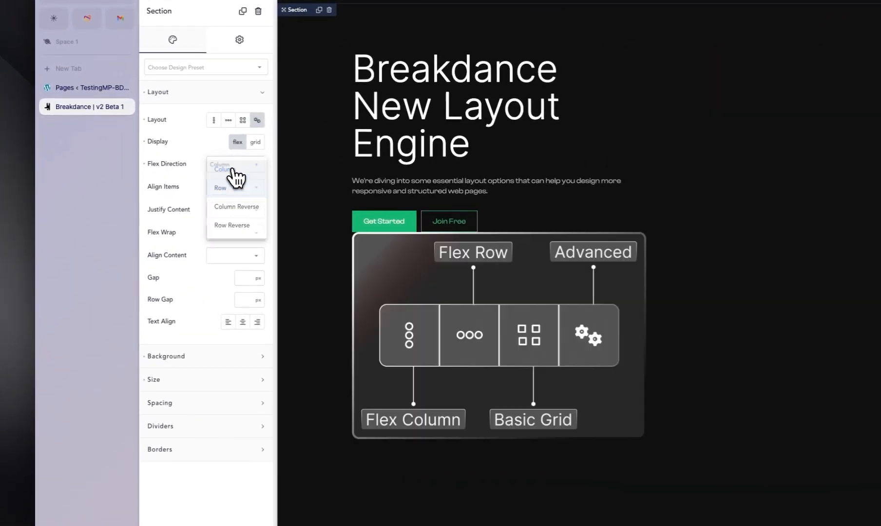
left_click(233, 168)
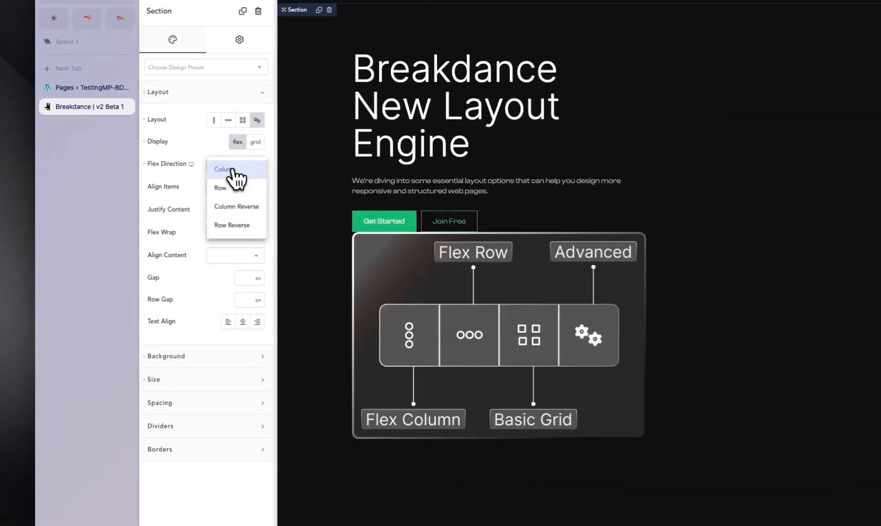
left_click(232, 191)
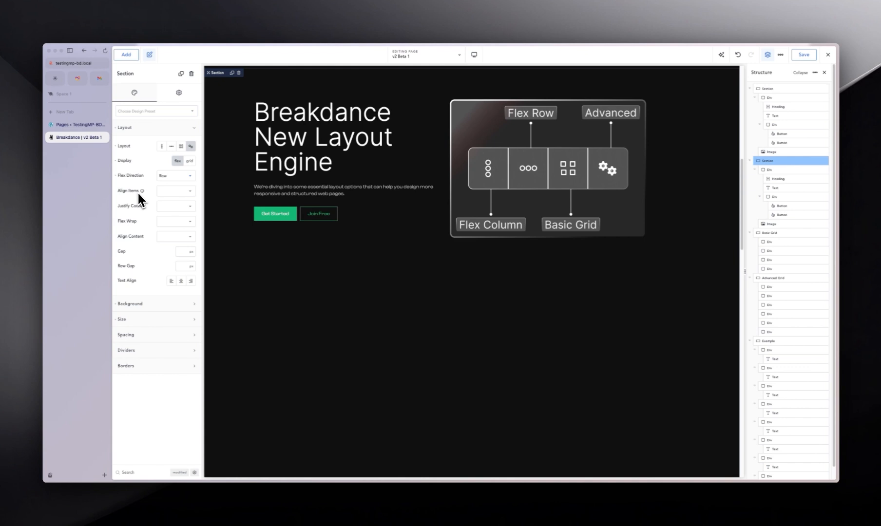
View the main and cross axis diagram in Figma, and set the second hero section's Align Items to Flex End in Breakdance
key("super+Tab")
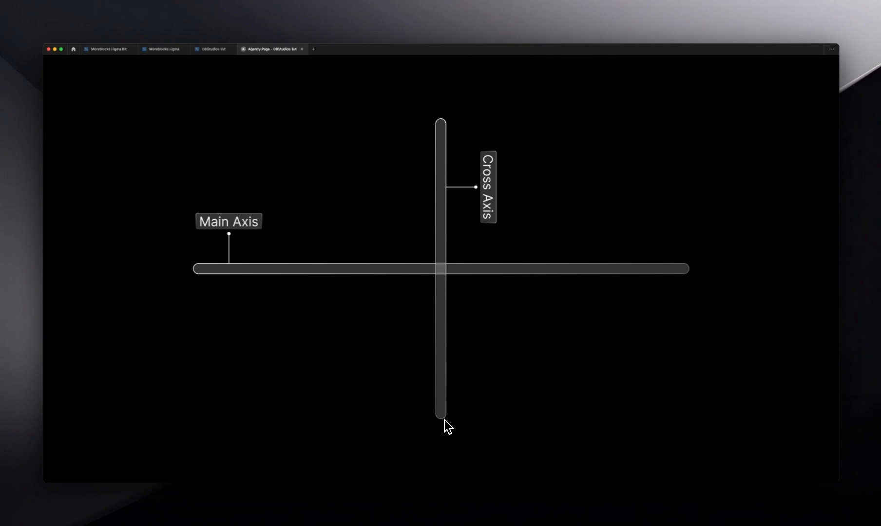
key("super+Tab")
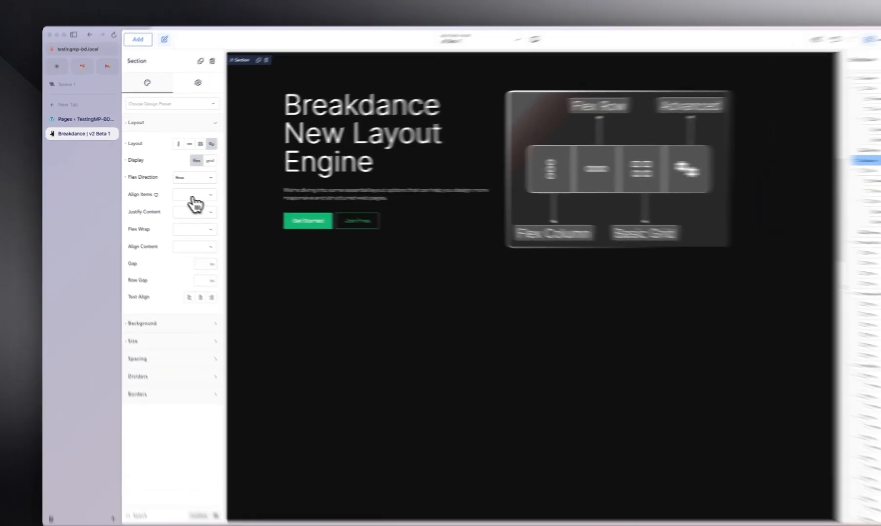
left_click(174, 193)
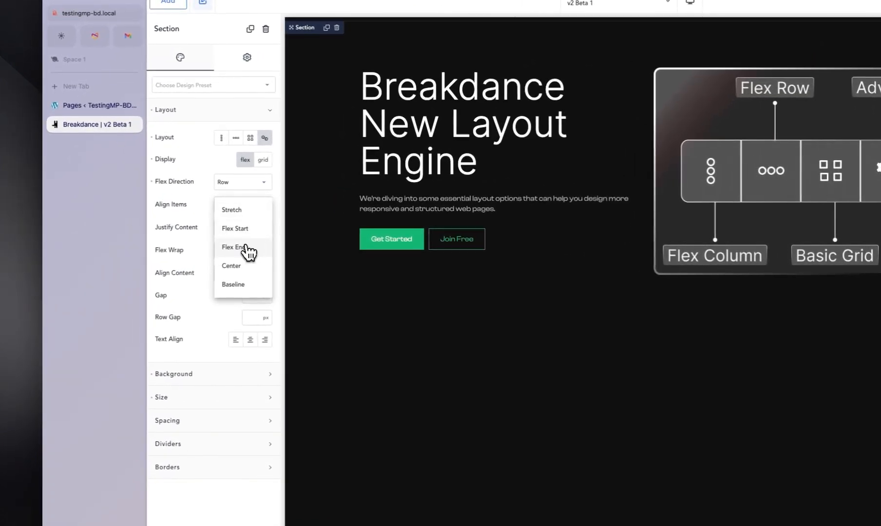
left_click(234, 247)
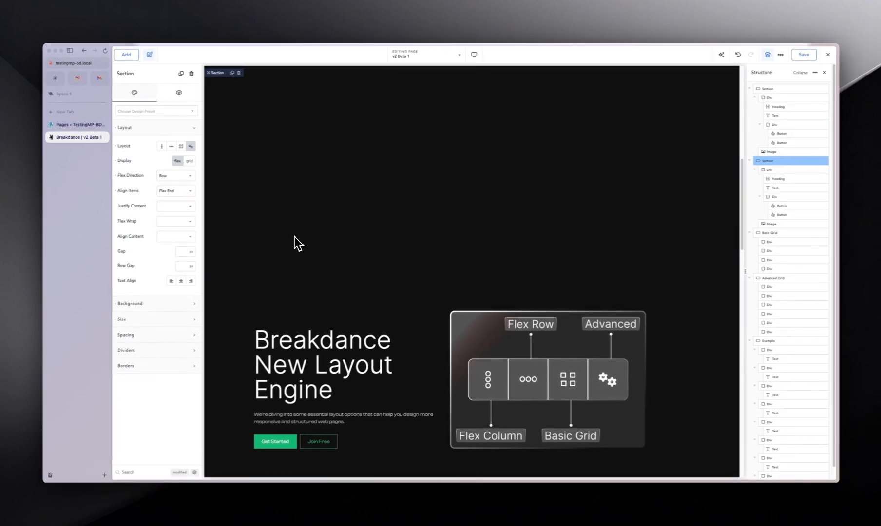
Try Flex Start and Center for the second hero section's Align Items setting, ending with Stretch
left_click(175, 190)
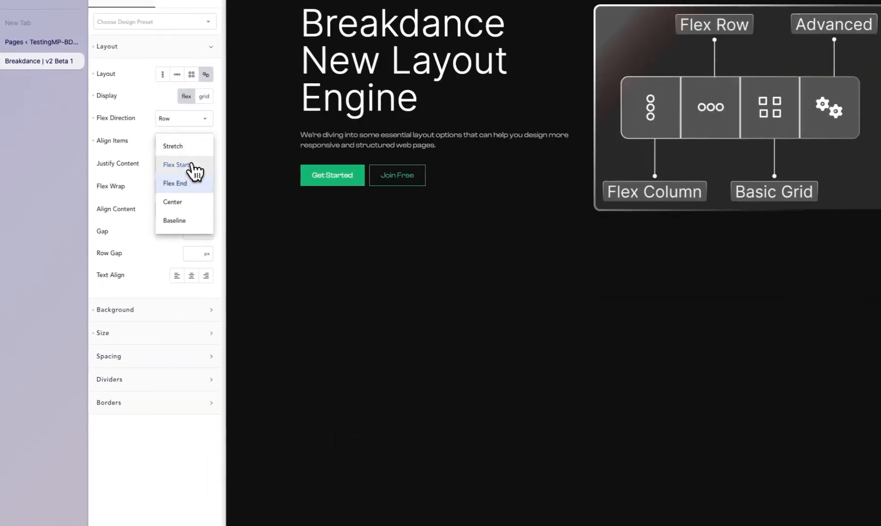
left_click(171, 208)
left_click(191, 141)
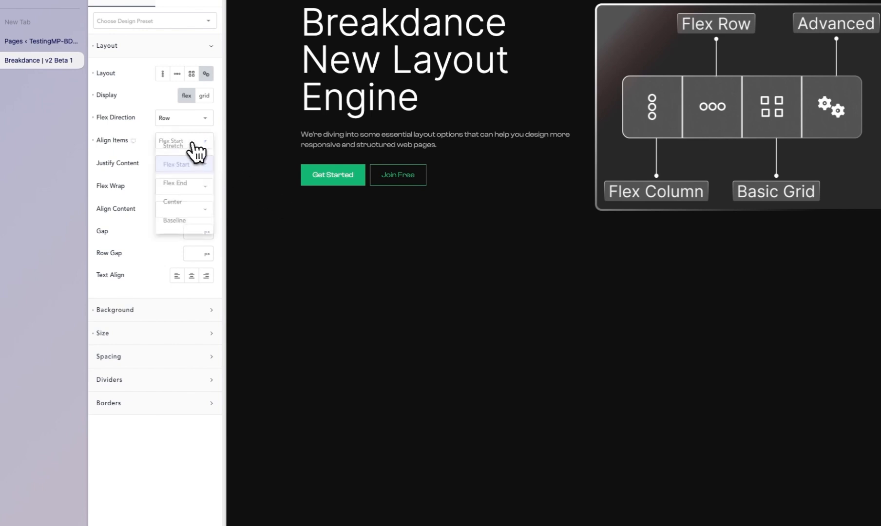
left_click(173, 201)
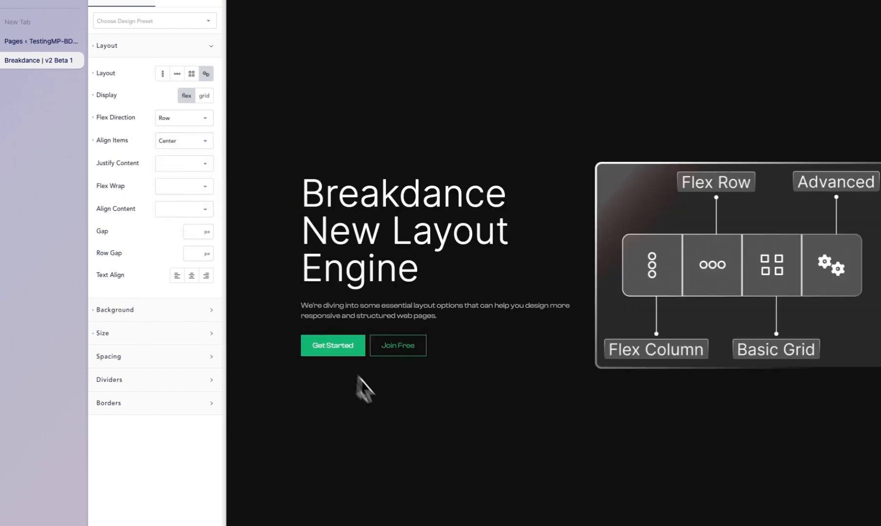
left_click(175, 141)
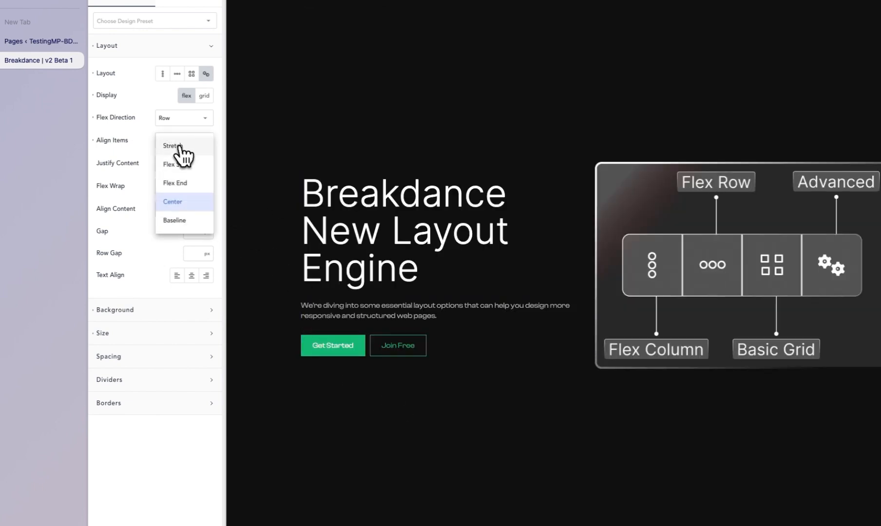
left_click(180, 148)
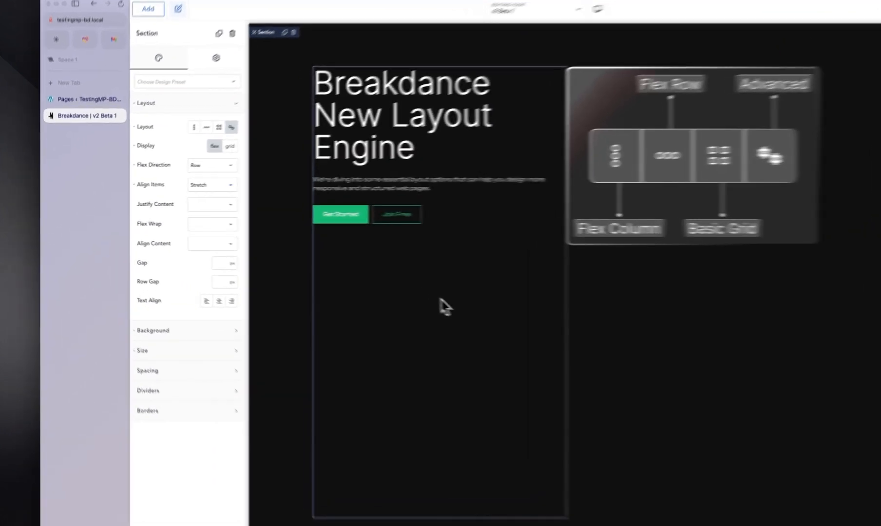
Give the second hero section's text div a blue-violet background to reveal its height, and clear the colour
left_click(344, 276)
left_click(234, 132)
left_click(196, 110)
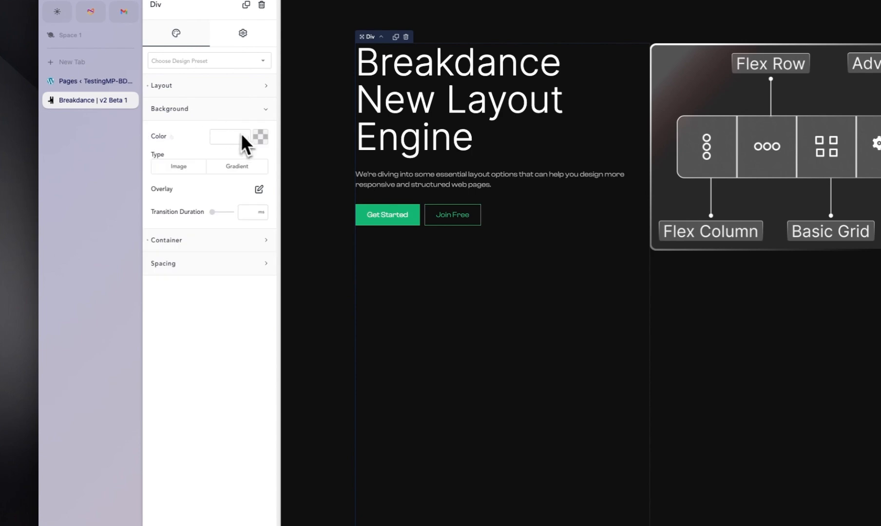
left_click(260, 137)
left_click_drag(165, 138, 256, 159)
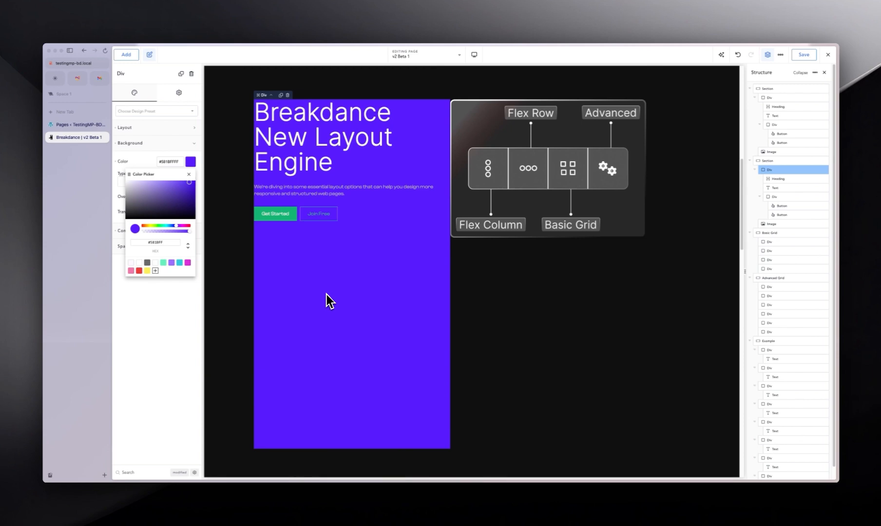
left_click(115, 162)
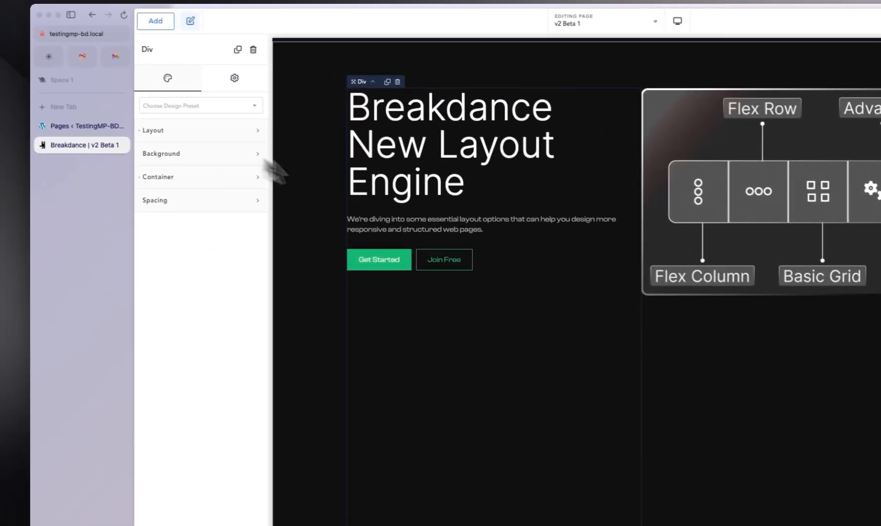
Try Baseline for the second hero section's Align Items, clear it, and set Align Items to Flex Start
left_click(331, 232)
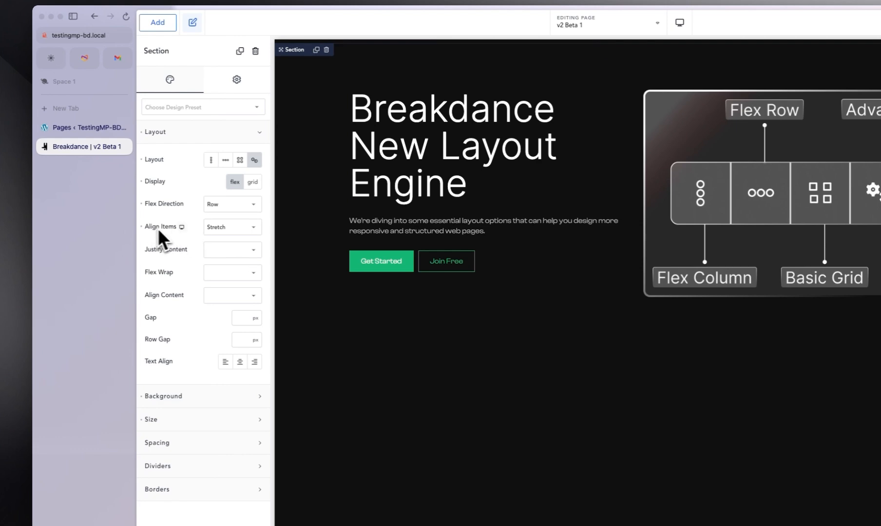
left_click(214, 229)
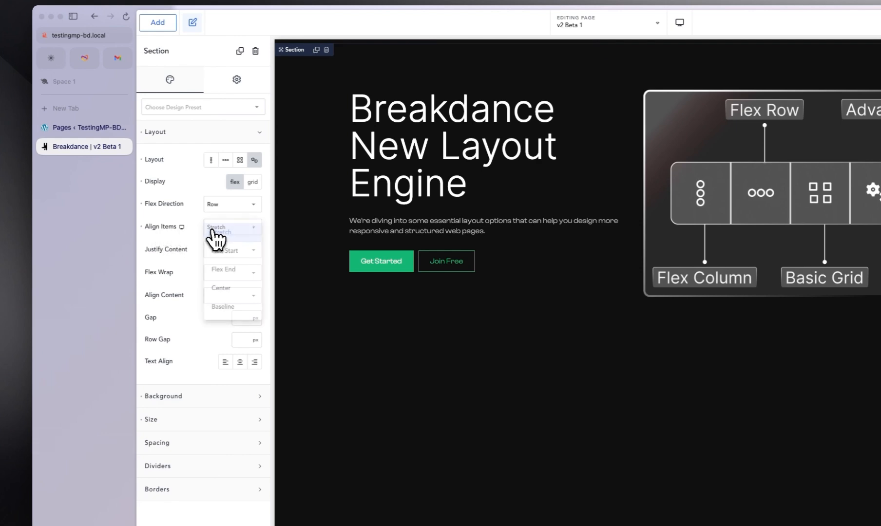
left_click(233, 307)
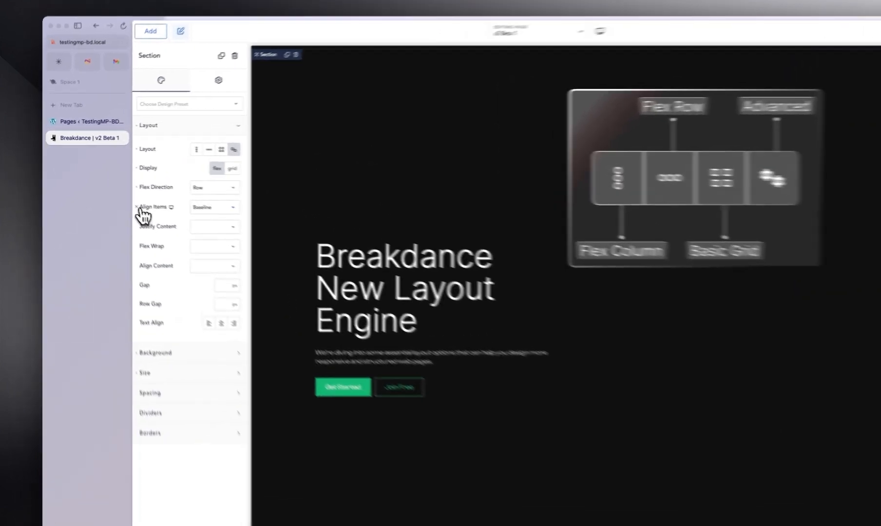
left_click(116, 191)
left_click(246, 222)
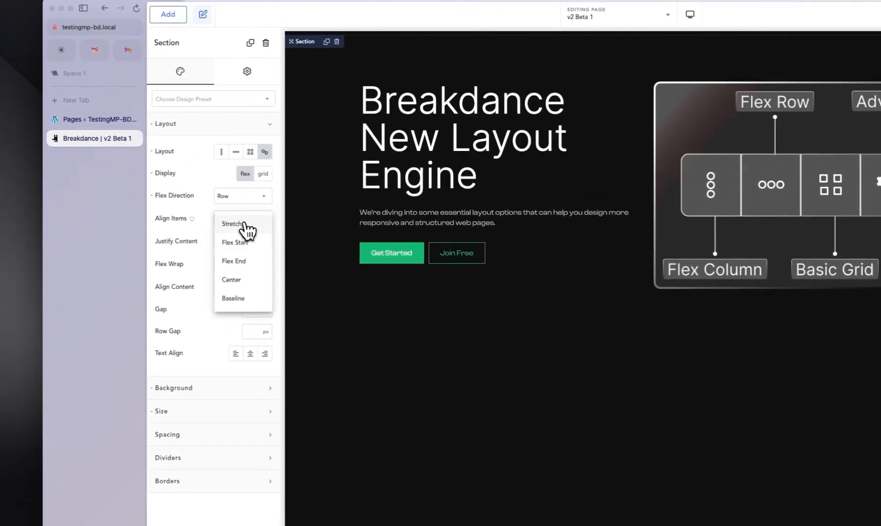
left_click(246, 224)
left_click(247, 221)
left_click(235, 243)
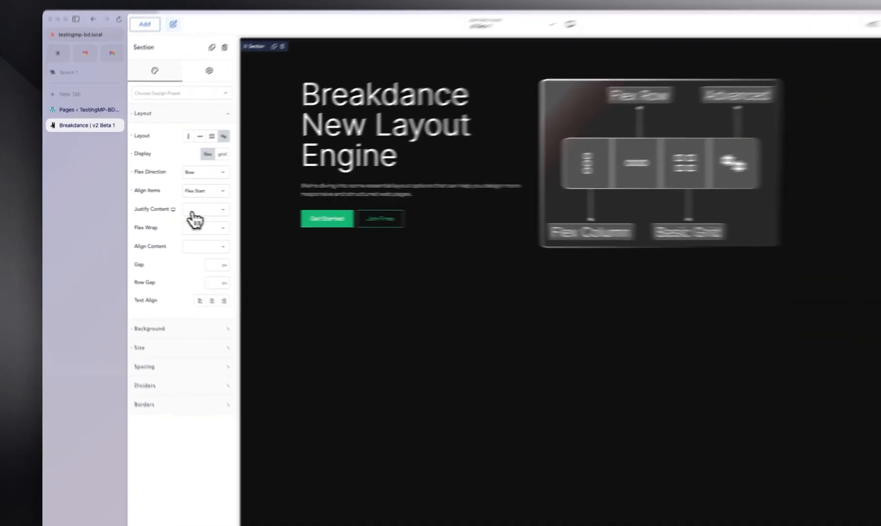
Try Flex End for the second hero section's Justify Content setting, ending with Flex Start
left_click(175, 206)
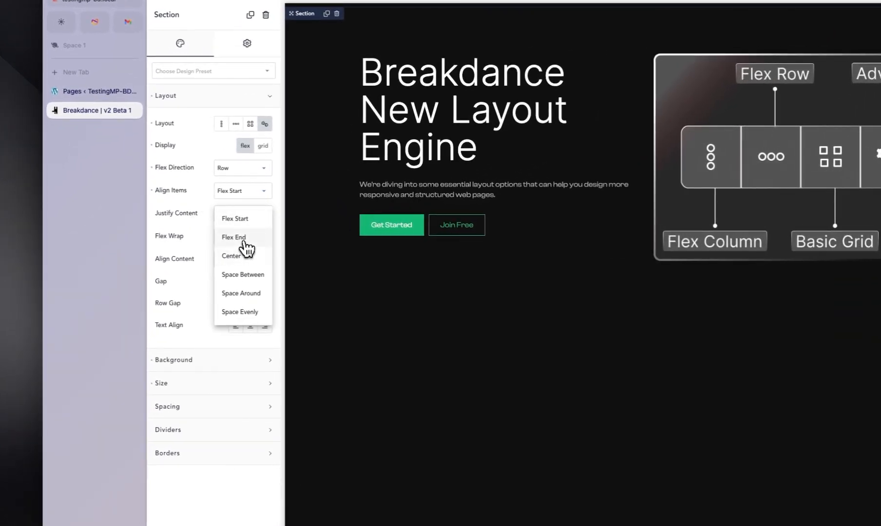
left_click(243, 239)
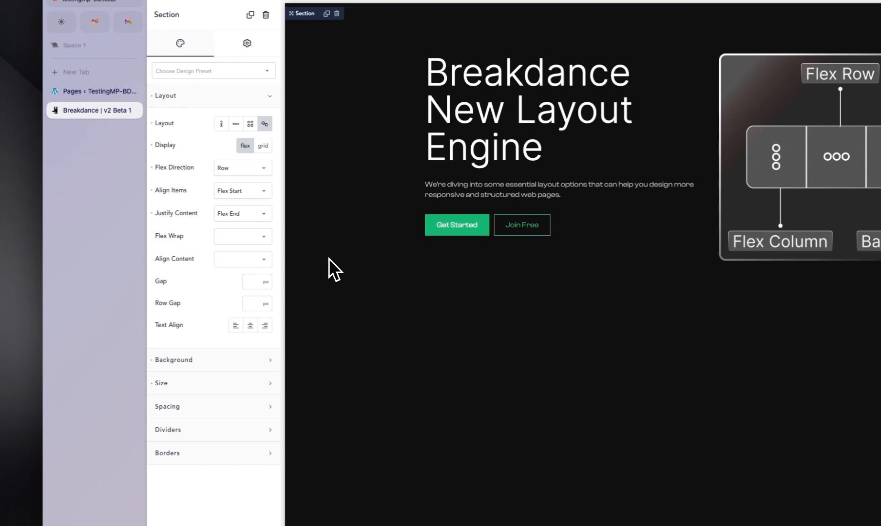
left_click(241, 214)
left_click(249, 218)
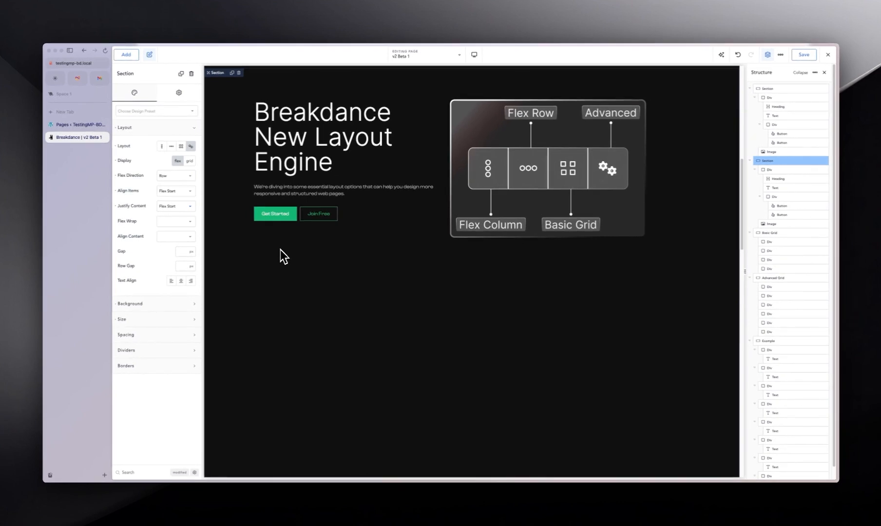
Center the second hero section's content on both axes by setting Justify Content and Align Items to Center
left_click(173, 207)
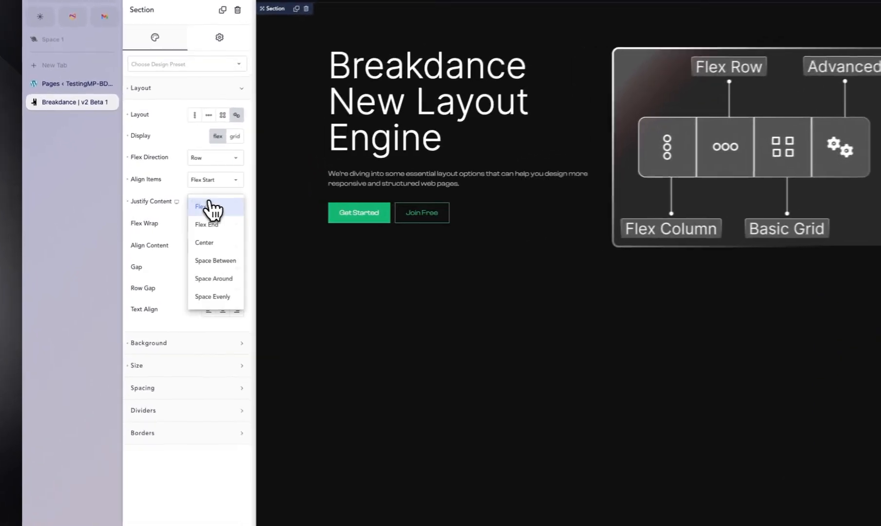
left_click(222, 244)
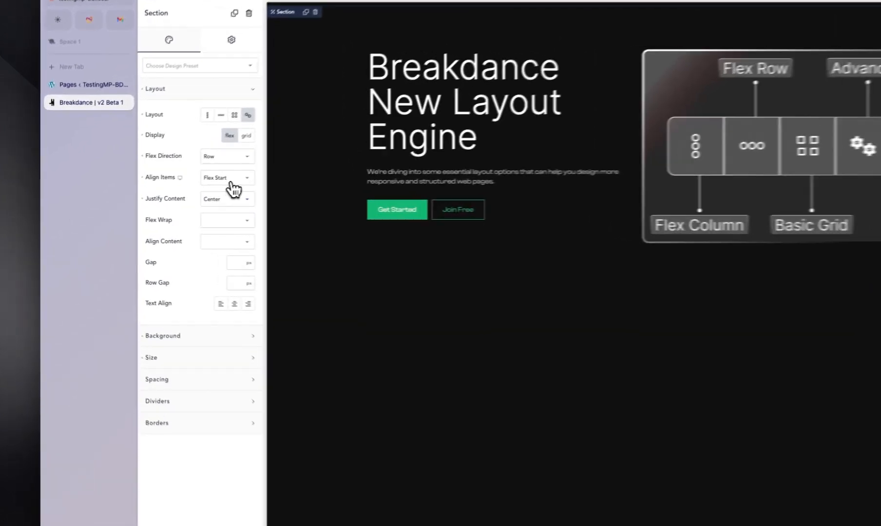
left_click(174, 190)
left_click(237, 235)
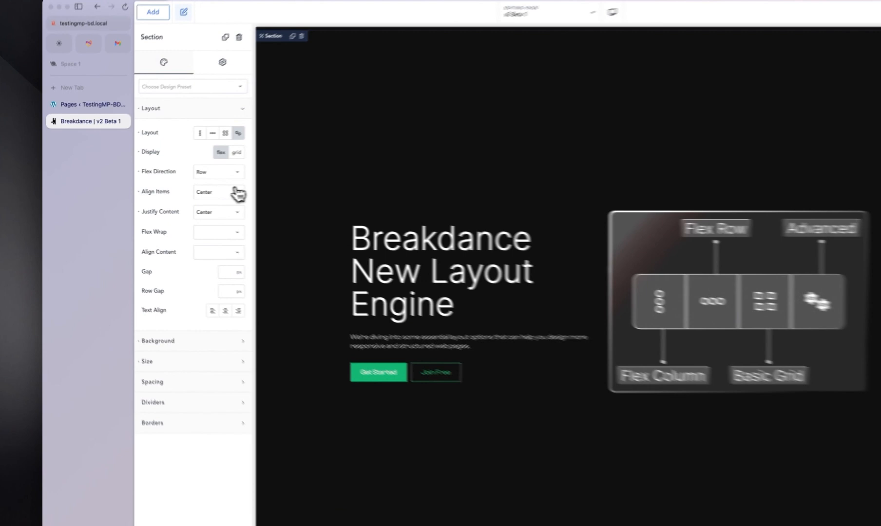
Set the second hero section's Align Items to Flex Start and Justify Content to Space Between
left_click(188, 191)
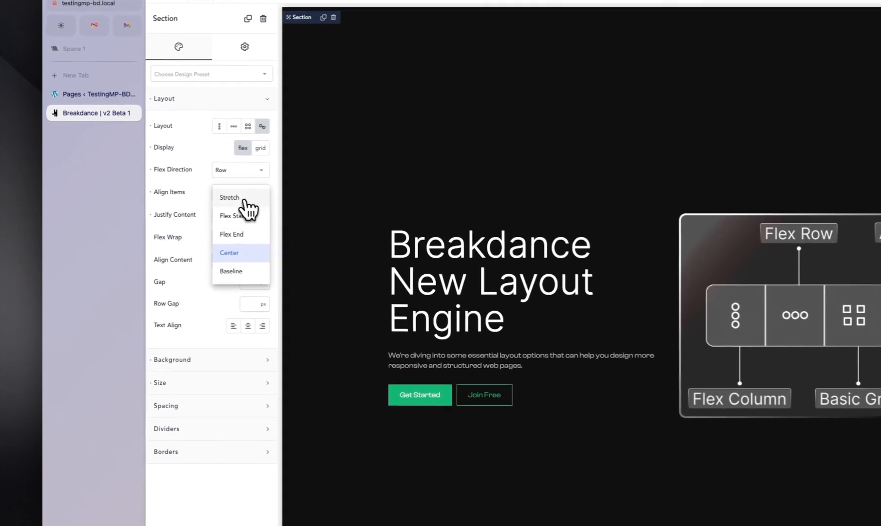
left_click(244, 216)
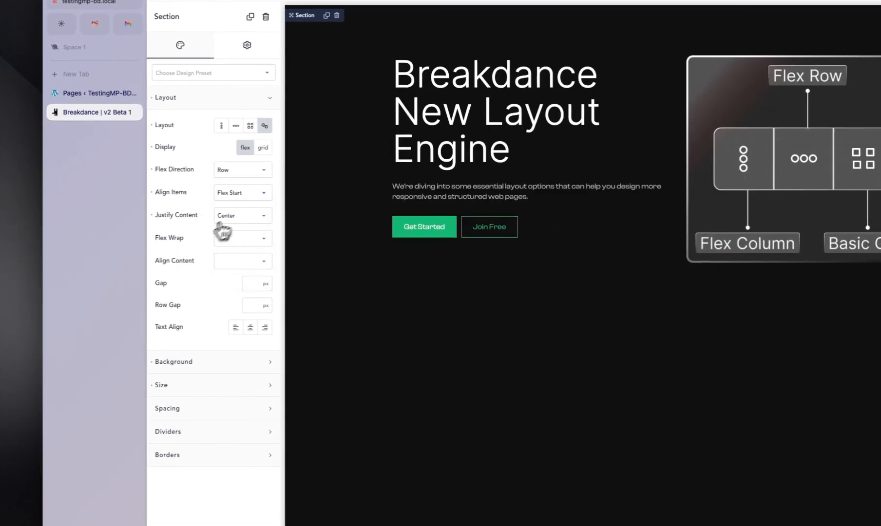
left_click(220, 222)
left_click(253, 282)
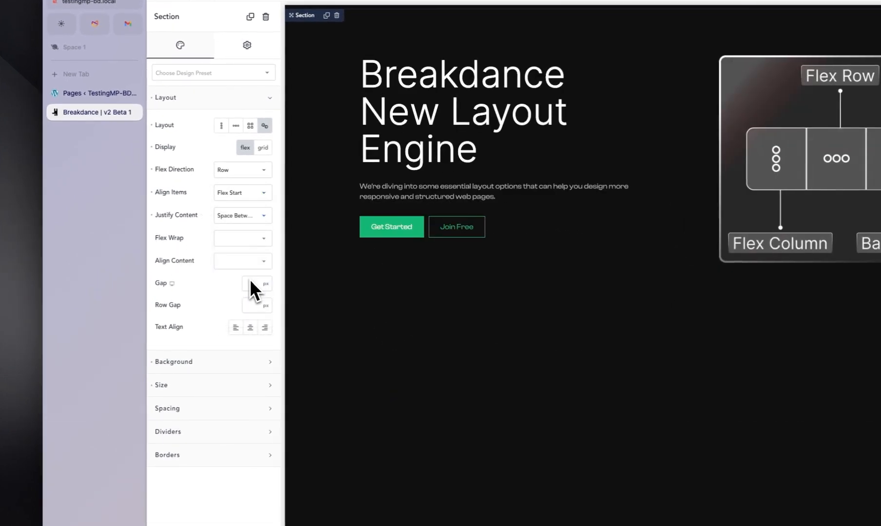
Try Space Around and Space Evenly for the second hero section's Justify Content, ending with Flex Start
left_click(243, 218)
left_click(249, 296)
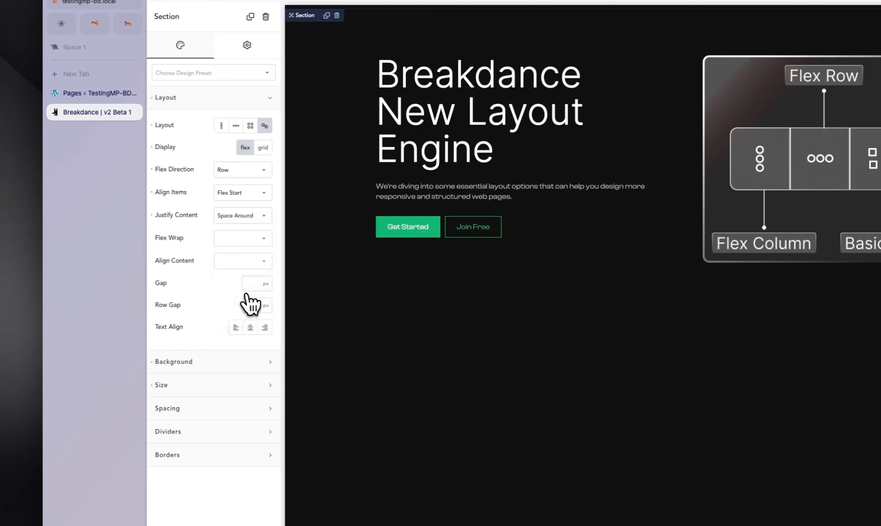
left_click(244, 217)
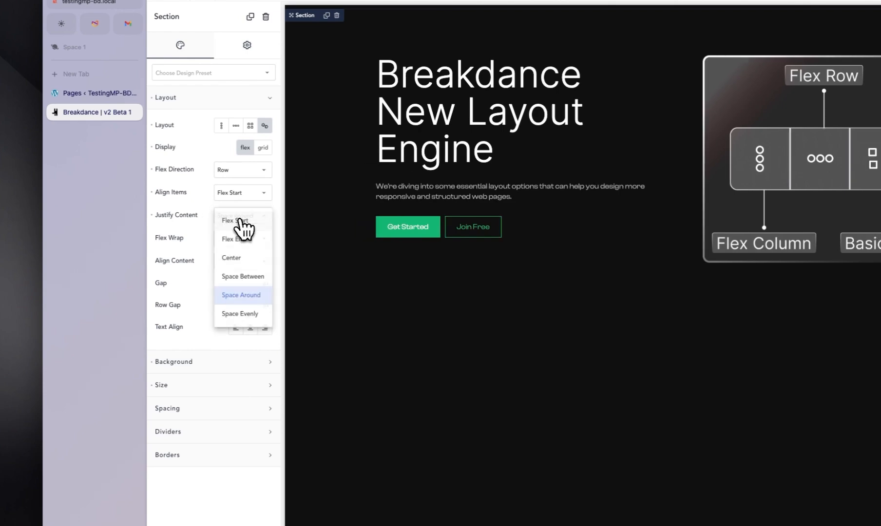
left_click(249, 314)
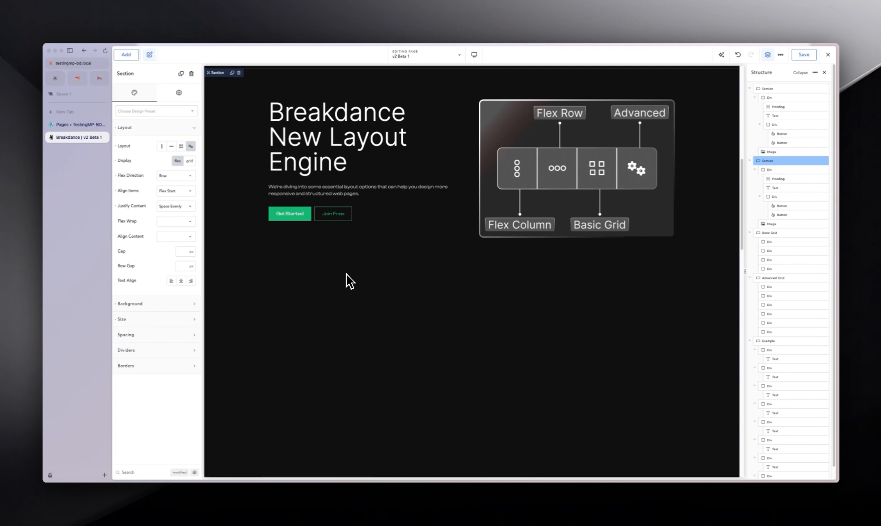
left_click(174, 205)
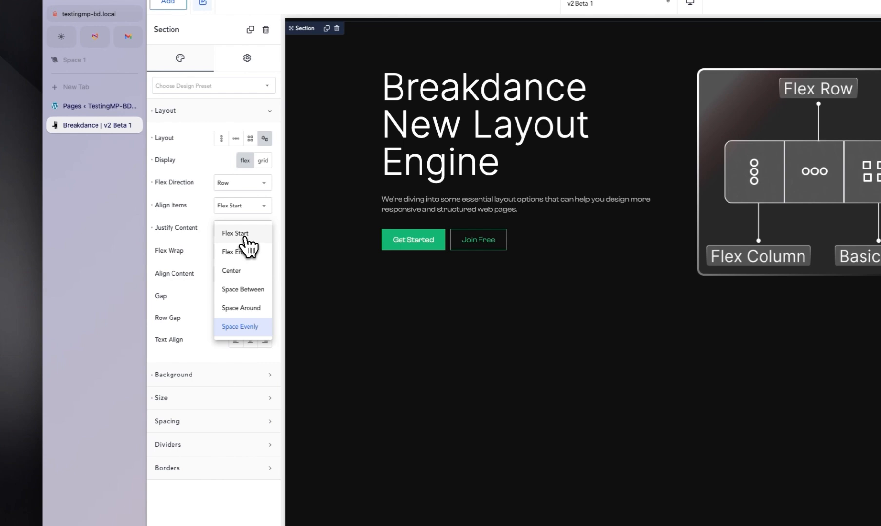
left_click(239, 234)
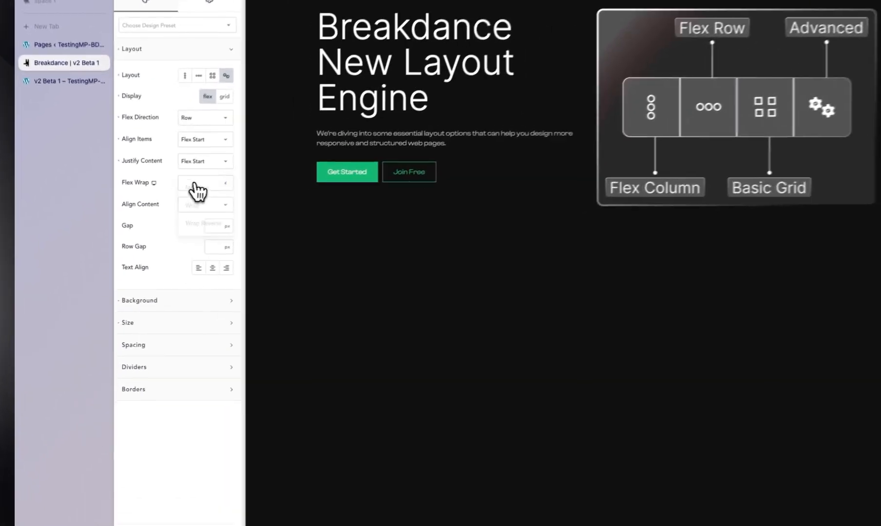
Try Wrap and Wrap Reverse for the second hero section's Flex Wrap setting
left_click(176, 222)
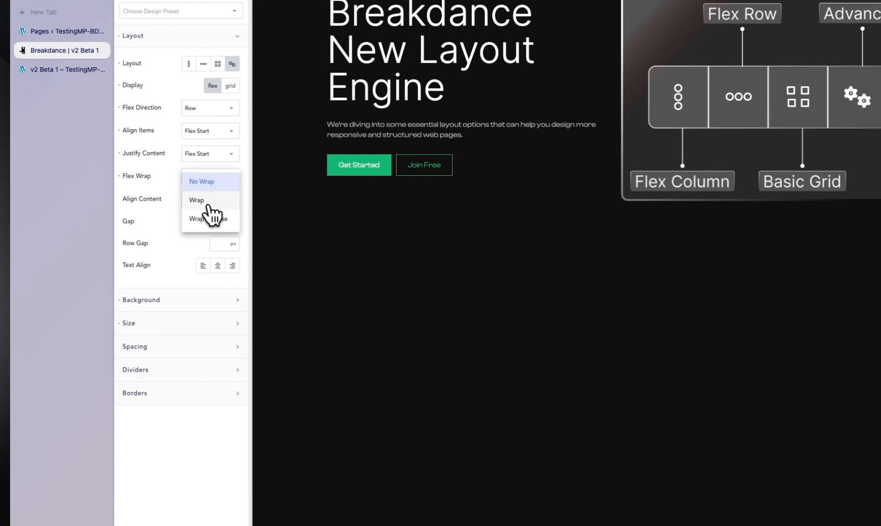
left_click(208, 201)
left_click(214, 179)
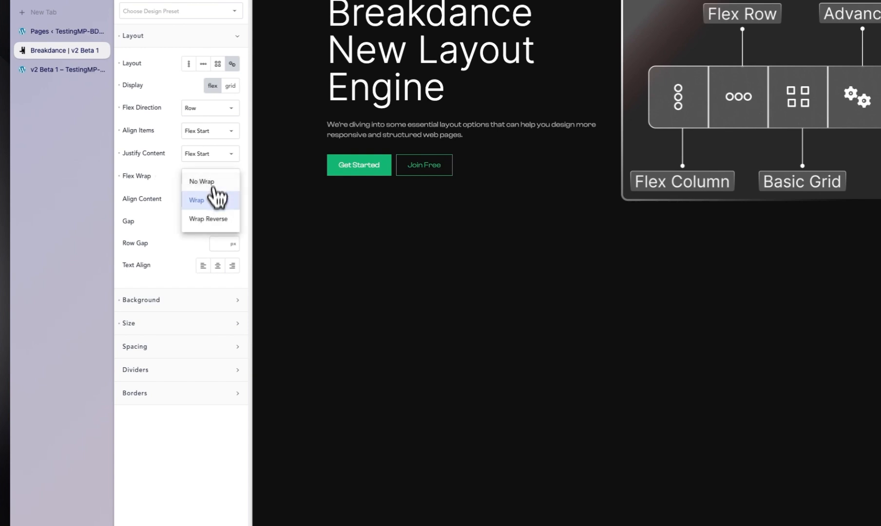
left_click(213, 221)
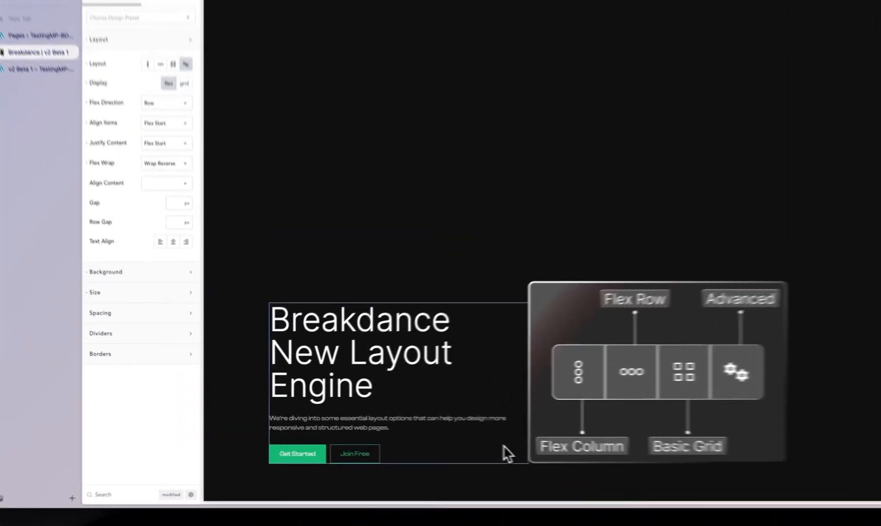
Set the widths of the second hero section's text Div and image to 100%
left_click(504, 446)
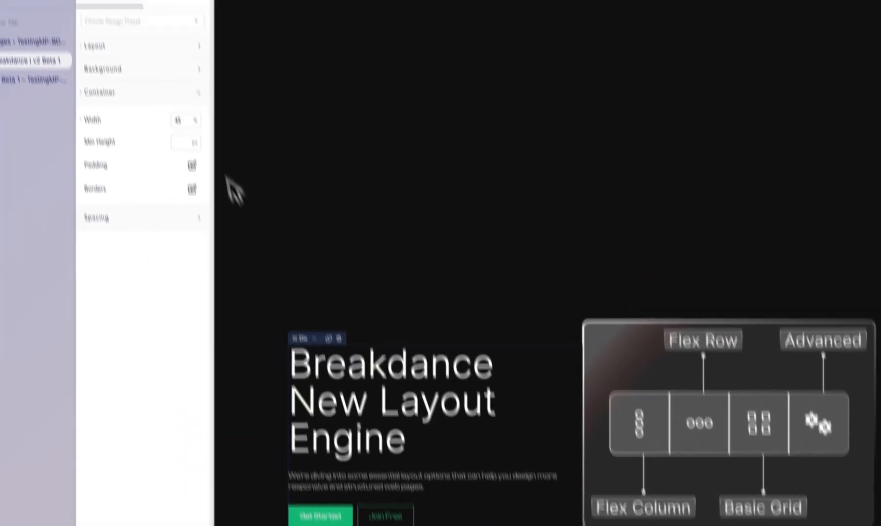
double_click(176, 106)
type("100")
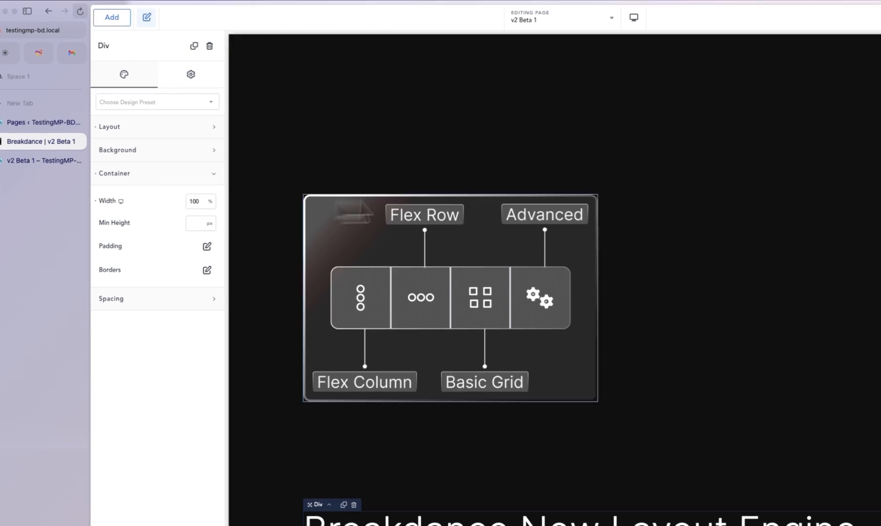
left_click(538, 236)
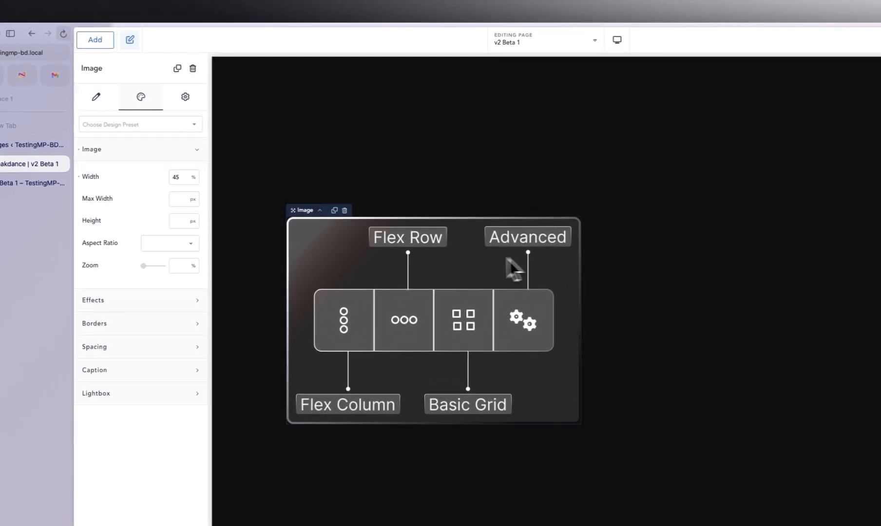
double_click(178, 177)
type("100")
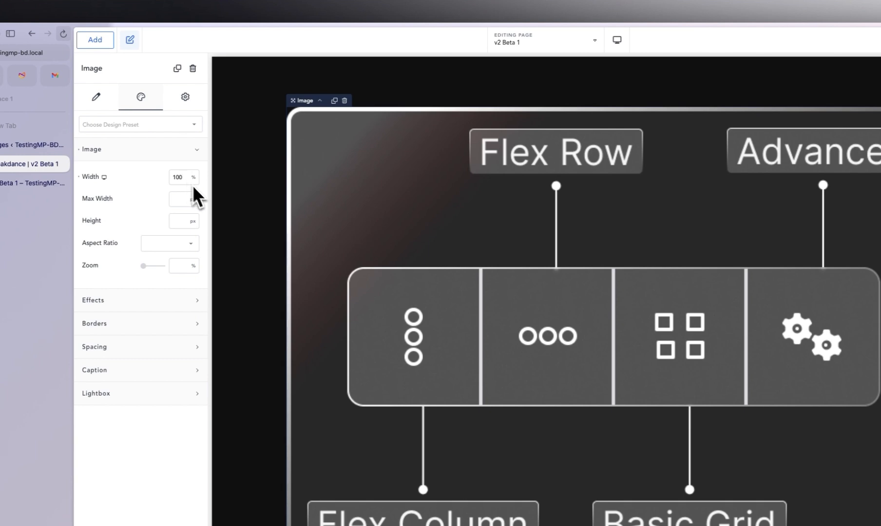
Collapse the second hero section's nested Divs in the structure tree and inspect its two direct children, the Div and Image
left_click(240, 249)
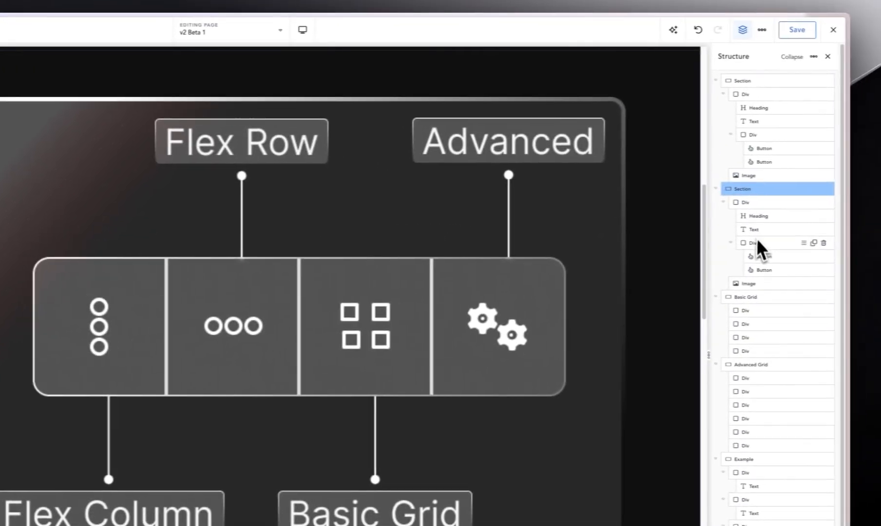
left_click(830, 250)
left_click(734, 253)
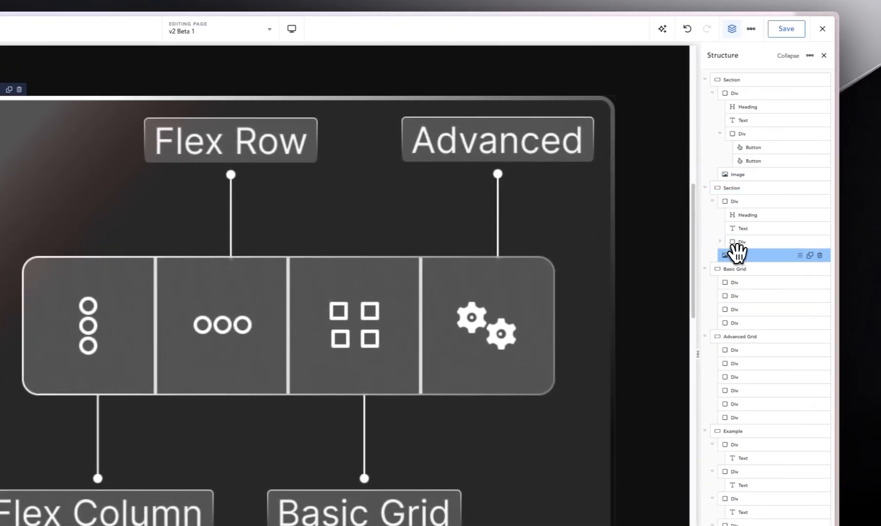
left_click(715, 202)
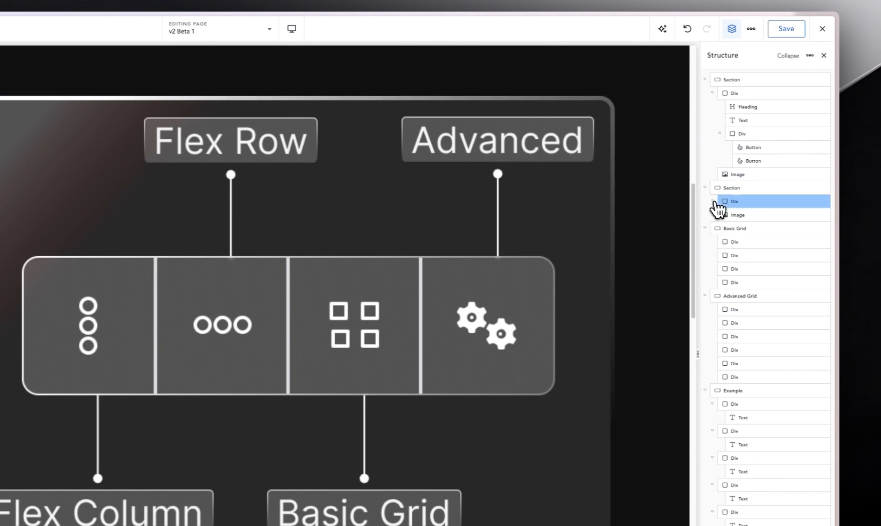
left_click(743, 214)
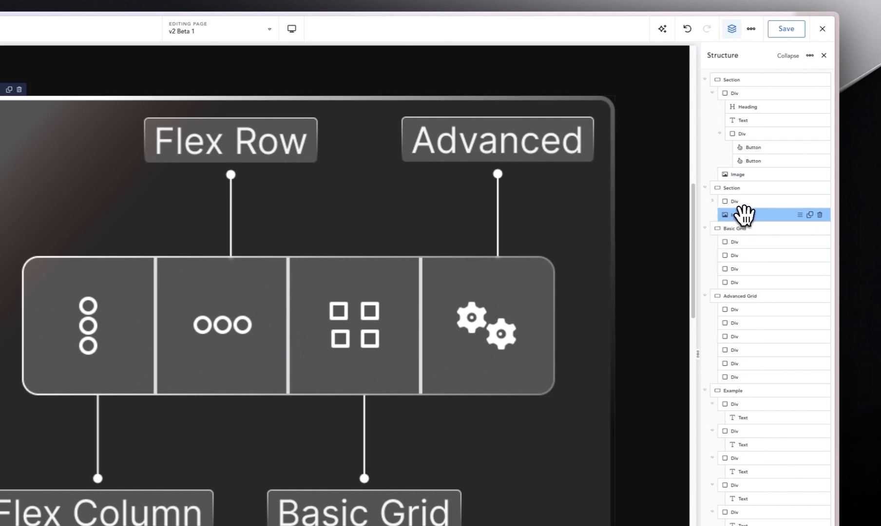
left_click(744, 202)
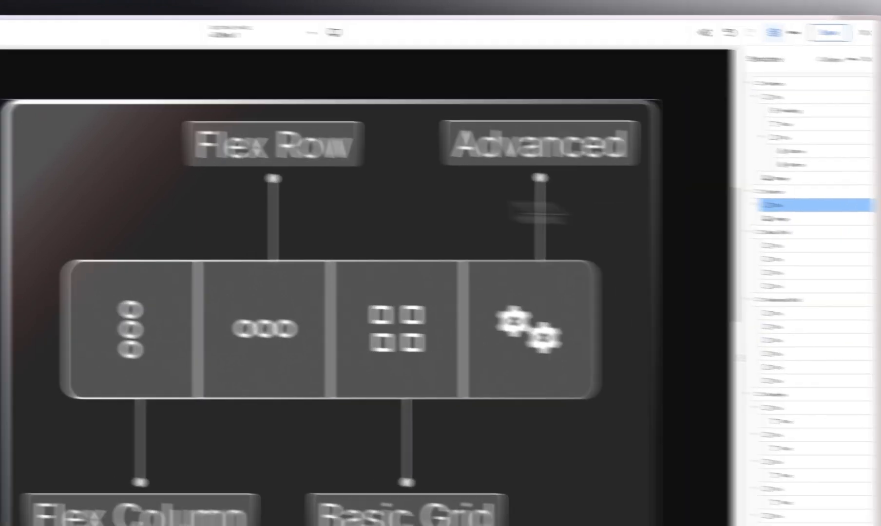
Try No Wrap for the second hero section's Flex Wrap and check the width settings of its Div and image
left_click(295, 144)
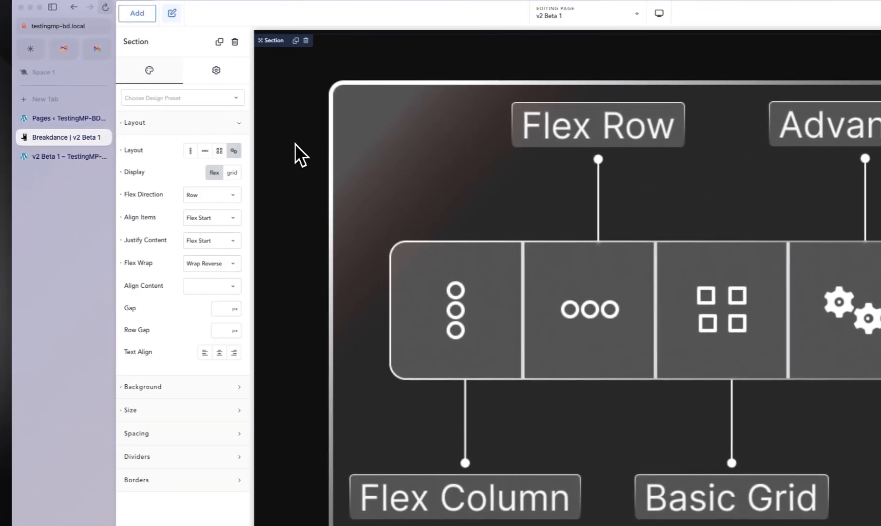
left_click(215, 269)
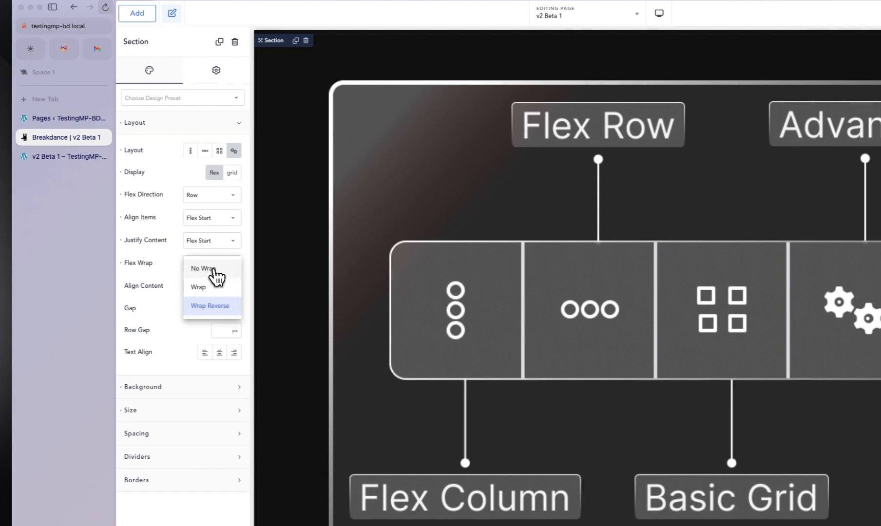
left_click(214, 270)
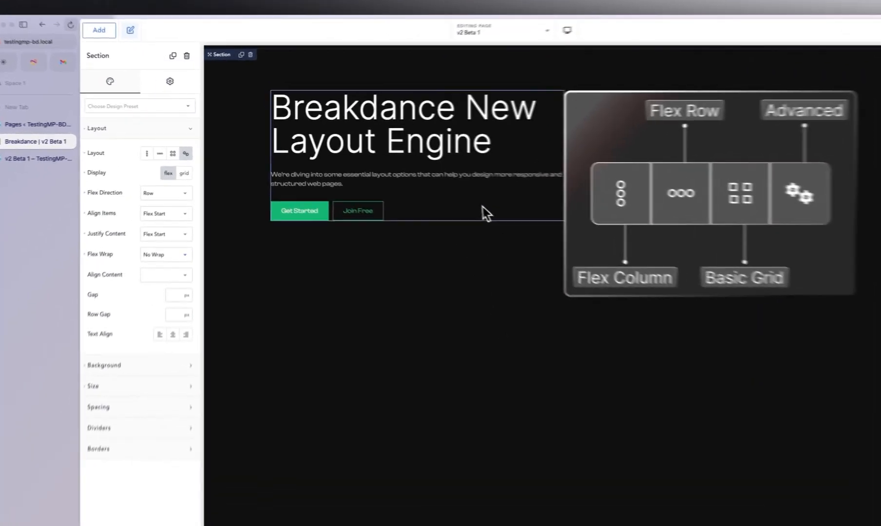
left_click(410, 186)
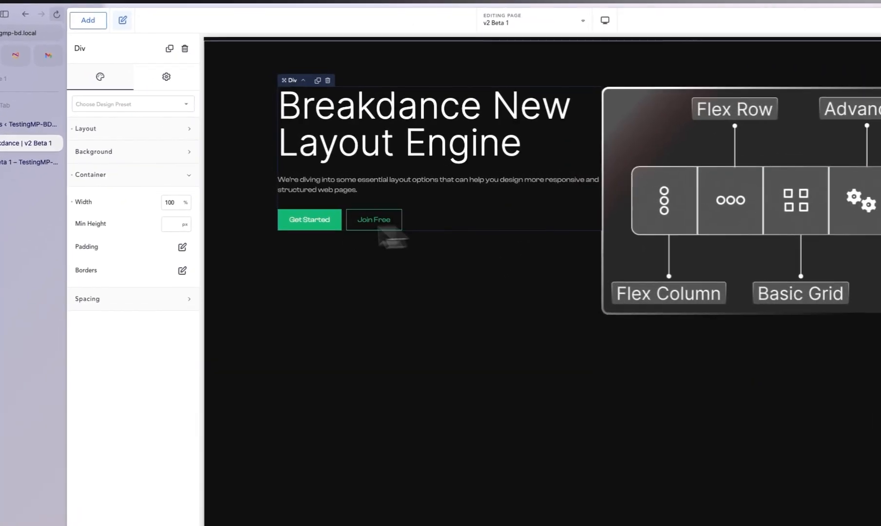
left_click(647, 269)
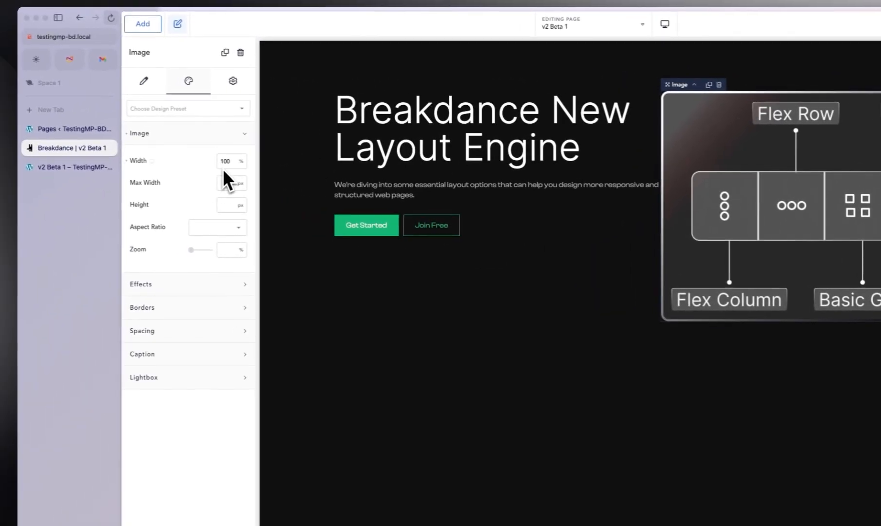
Set the second hero section's Flex Wrap to Wrap
left_click(511, 280)
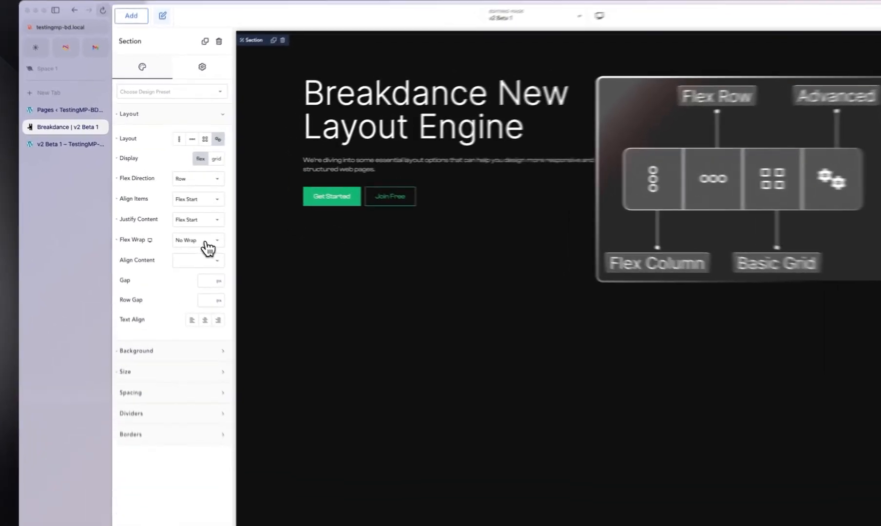
left_click(183, 223)
left_click(179, 235)
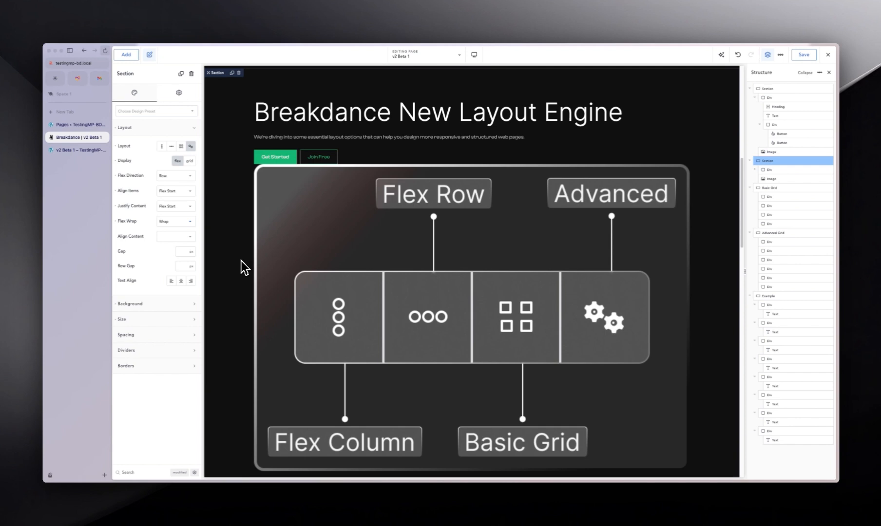
Set the second hero section's text Div width to 50% and select the section's image
left_click(384, 148)
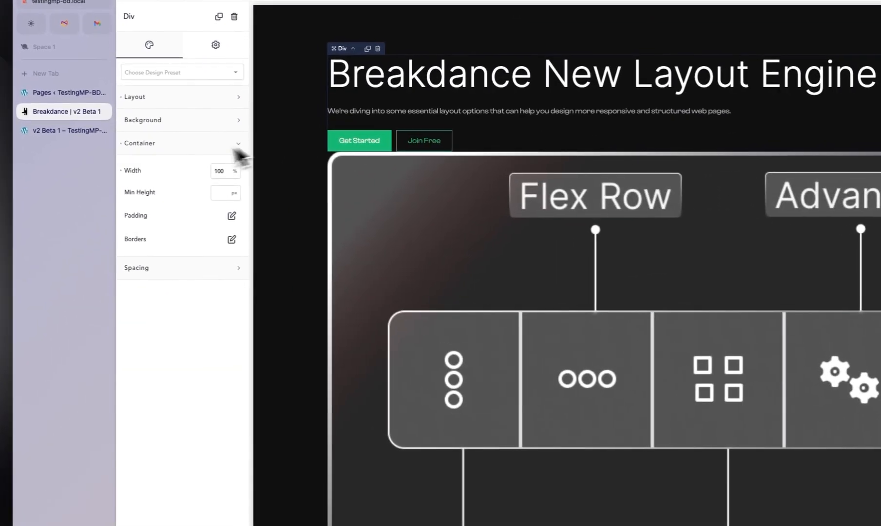
double_click(220, 172)
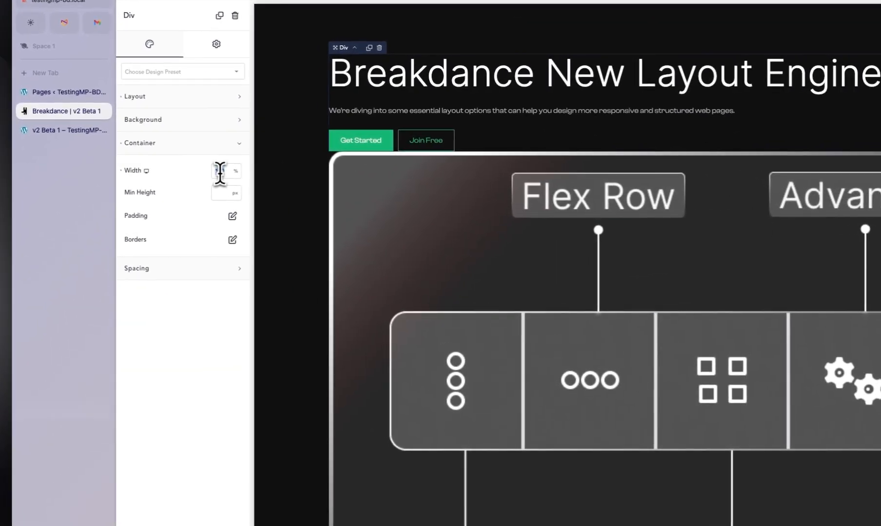
type("50")
left_click(419, 370)
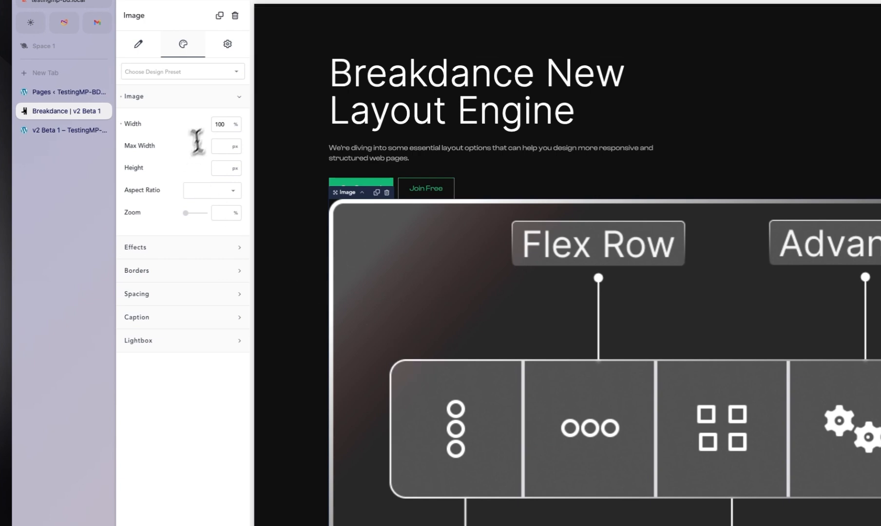
Set the image's width to 50%
double_click(217, 126)
type("50")
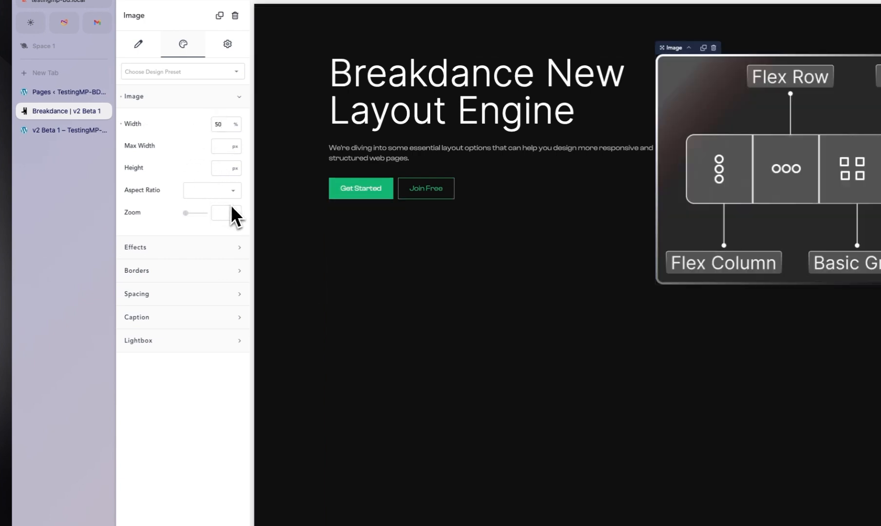
left_click(357, 358)
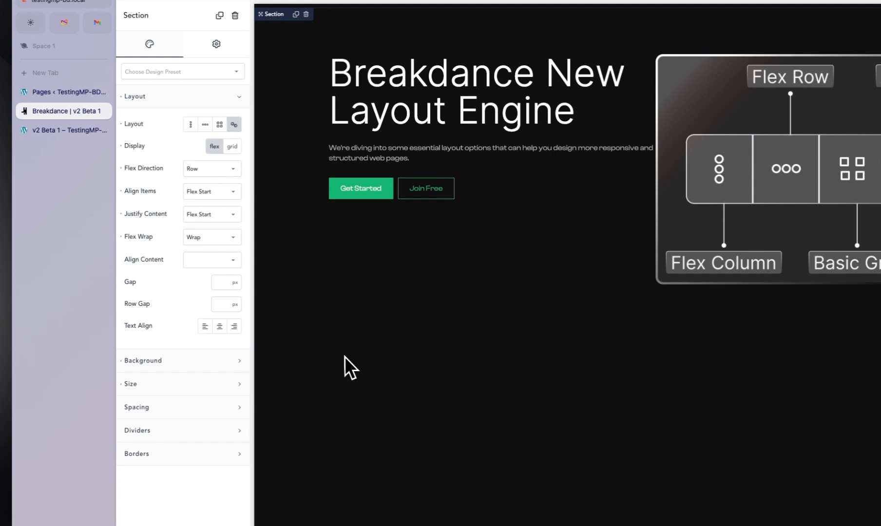
Set the width of the div holding the heading, text and buttons to 51%
left_click(533, 196)
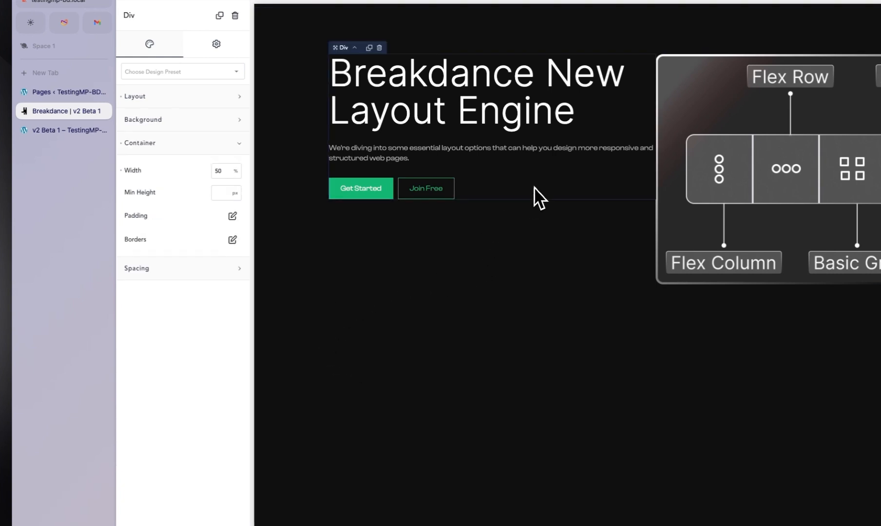
double_click(223, 172)
type("51")
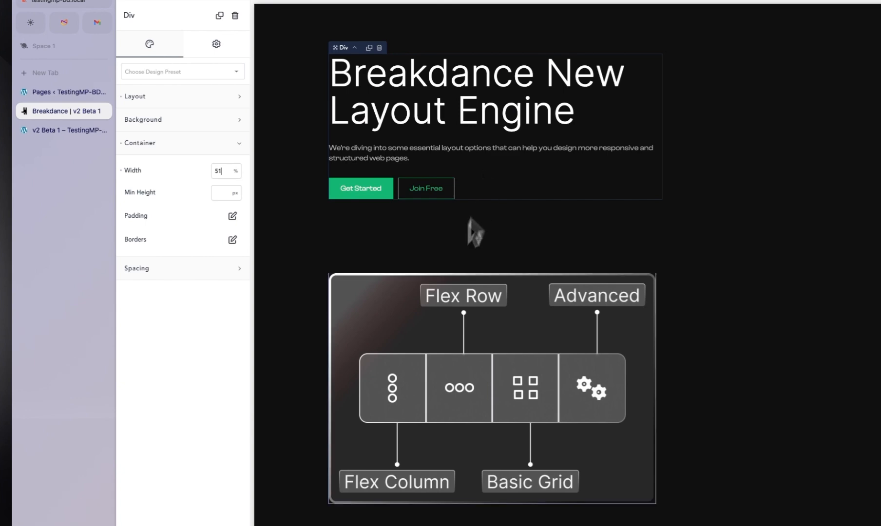
Try Wrap Reverse as the section's Flex Wrap, and return it to Wrap
left_click(363, 249)
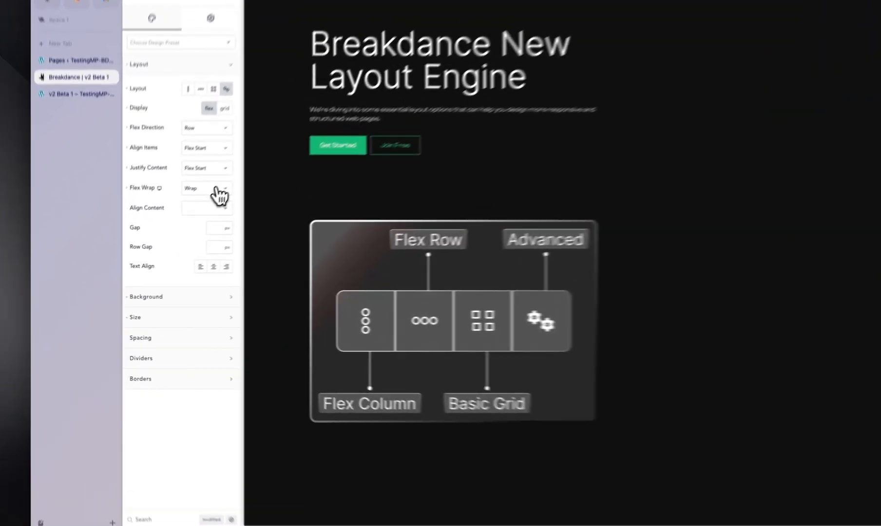
left_click(181, 221)
left_click(229, 214)
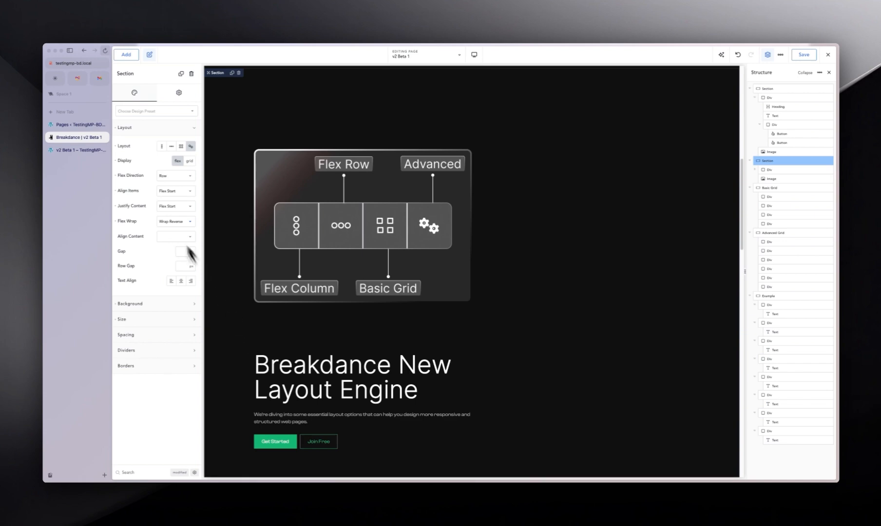
left_click(180, 222)
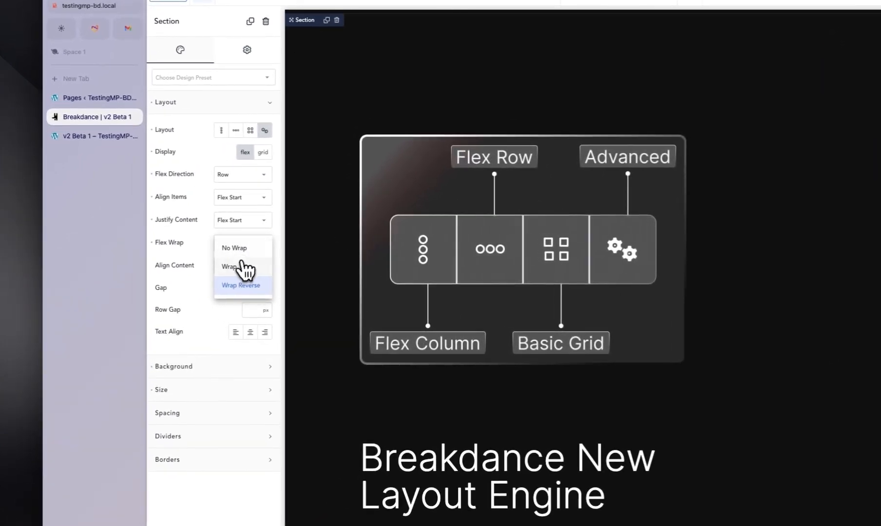
left_click(247, 266)
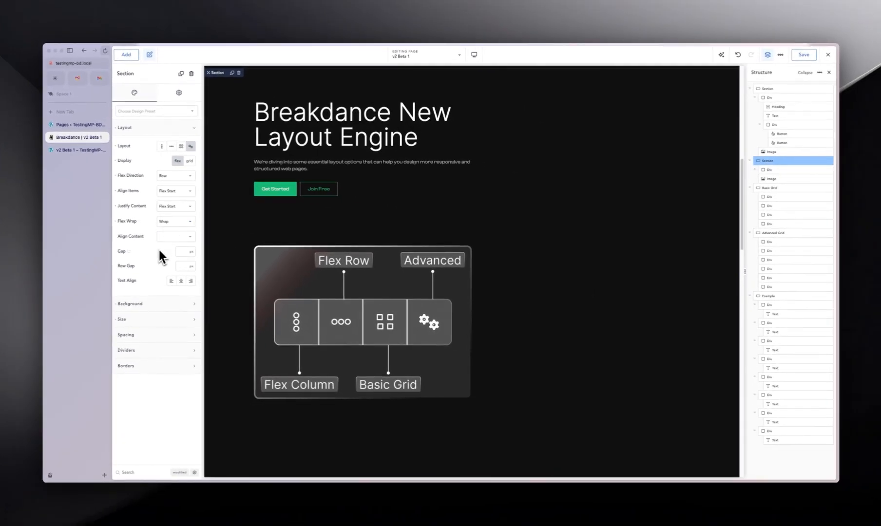
Try a gap of 50 px and 500 px on the section, and clear the gap value
left_click(181, 252)
type("50")
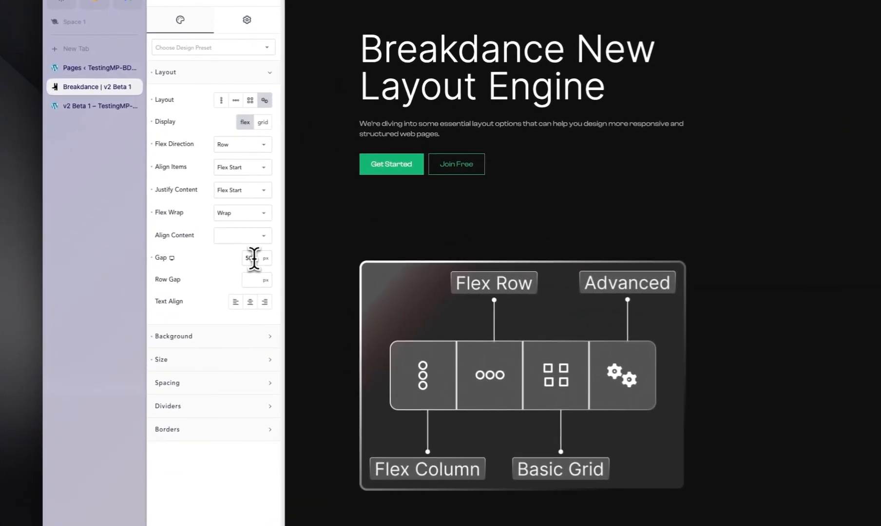
type("0")
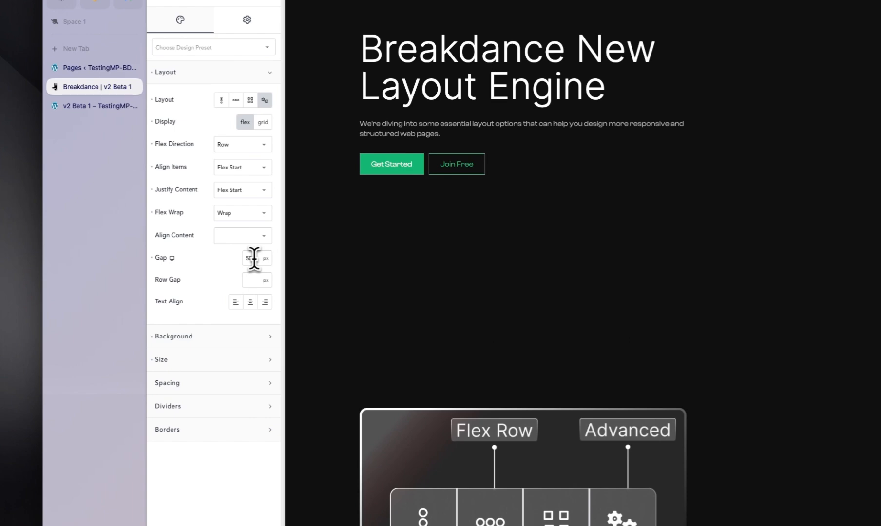
double_click(253, 259)
key("BackSpace")
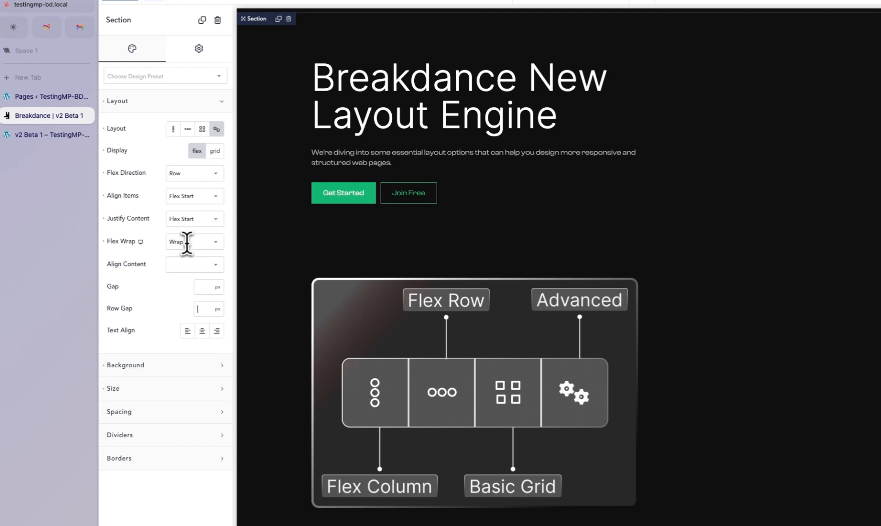
Set the text div's width to 45% and the parent section's gap to 50 px
left_click(547, 180)
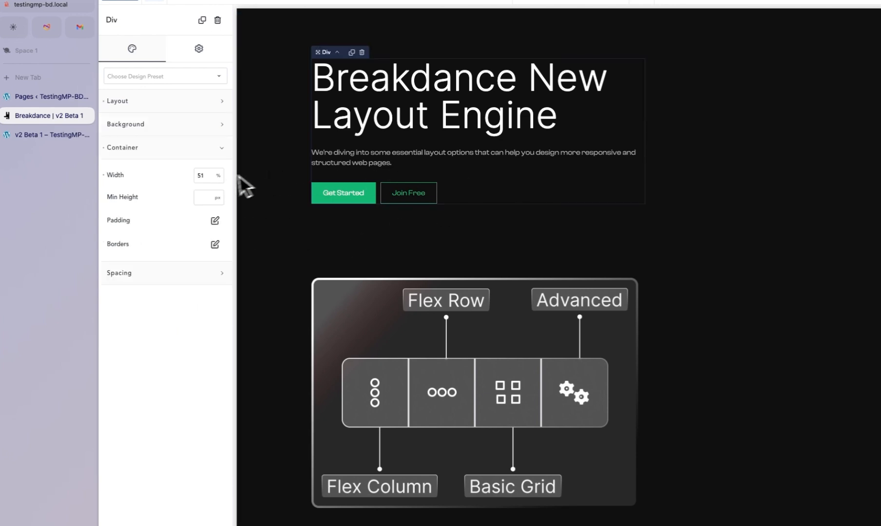
double_click(203, 175)
type("45")
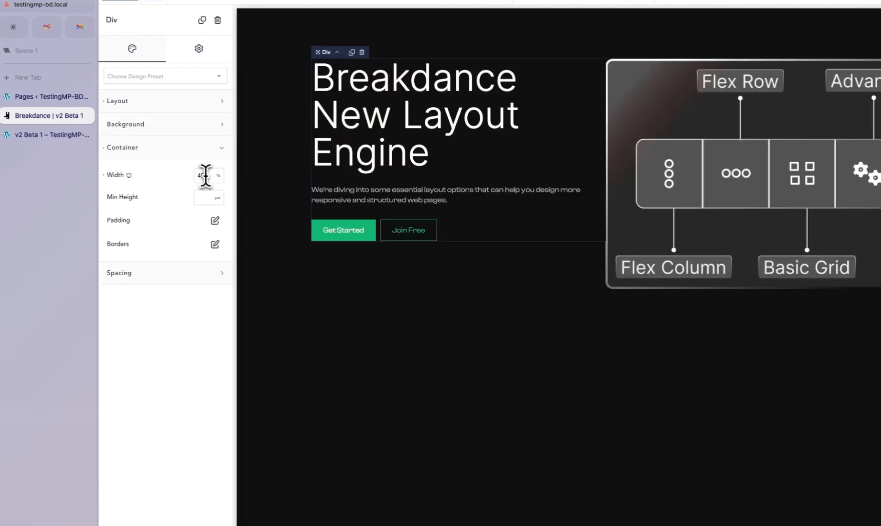
left_click(385, 299)
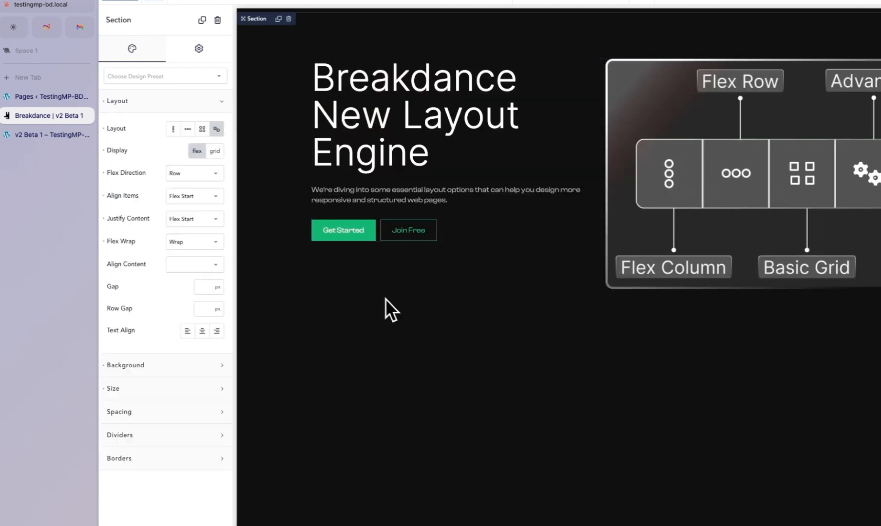
left_click(200, 308)
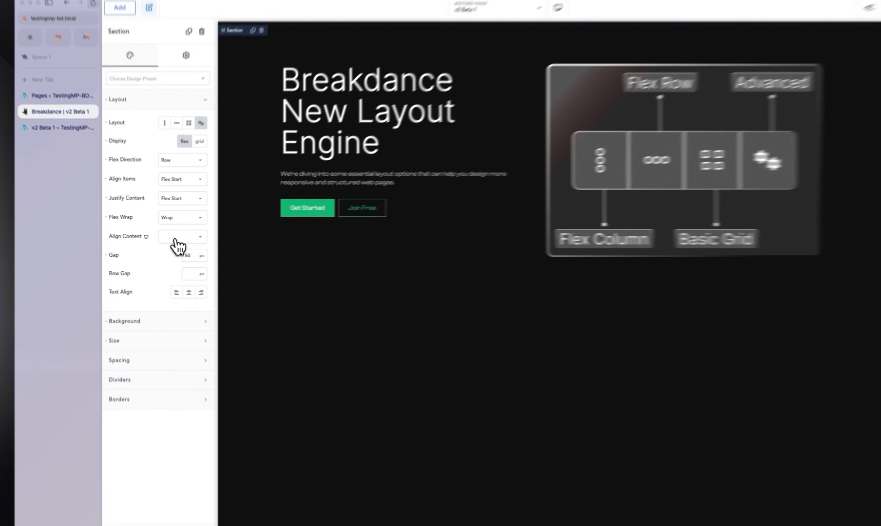
Try the section's Align Content as Flex End and Center, ending on Space Between
left_click(175, 237)
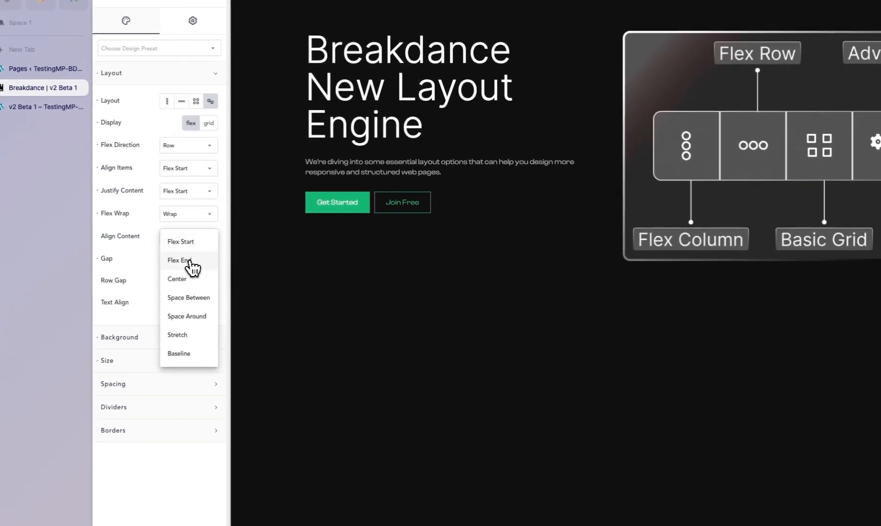
left_click(191, 260)
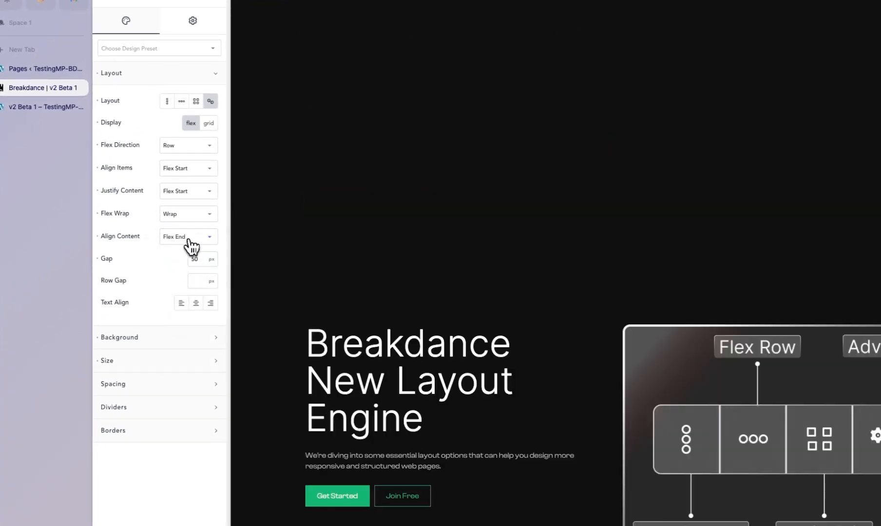
left_click(189, 239)
left_click(191, 279)
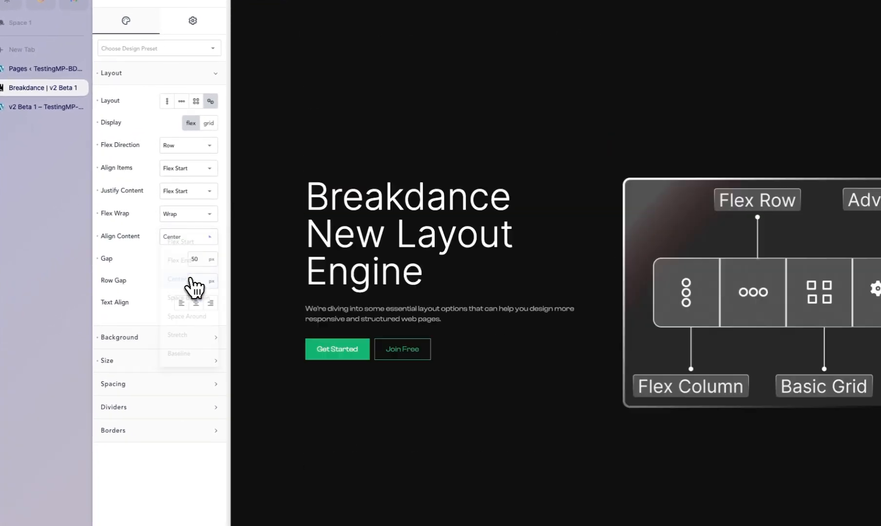
left_click(192, 239)
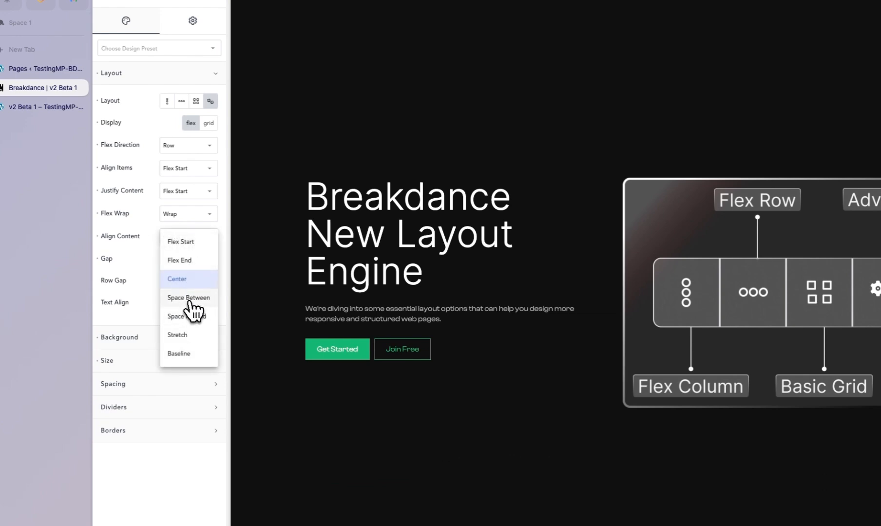
left_click(190, 298)
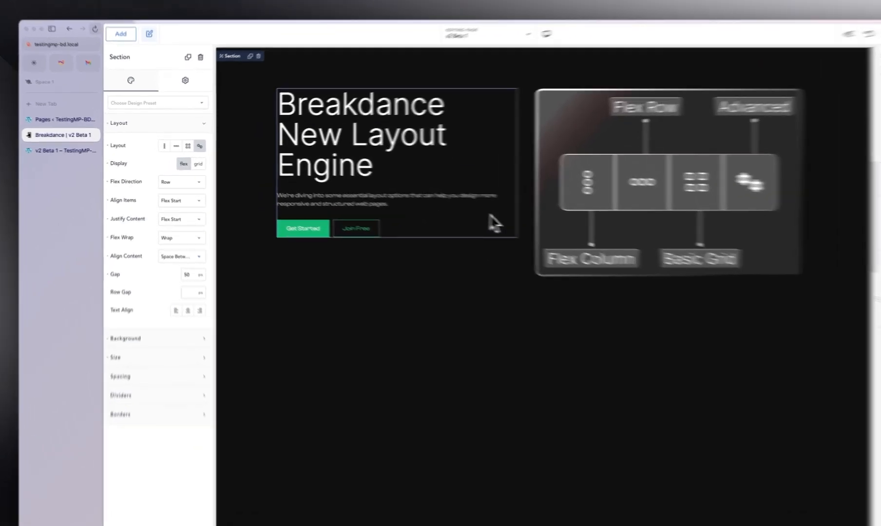
Widen the text div to 51% so the image wraps below it
left_click(420, 211)
double_click(199, 192)
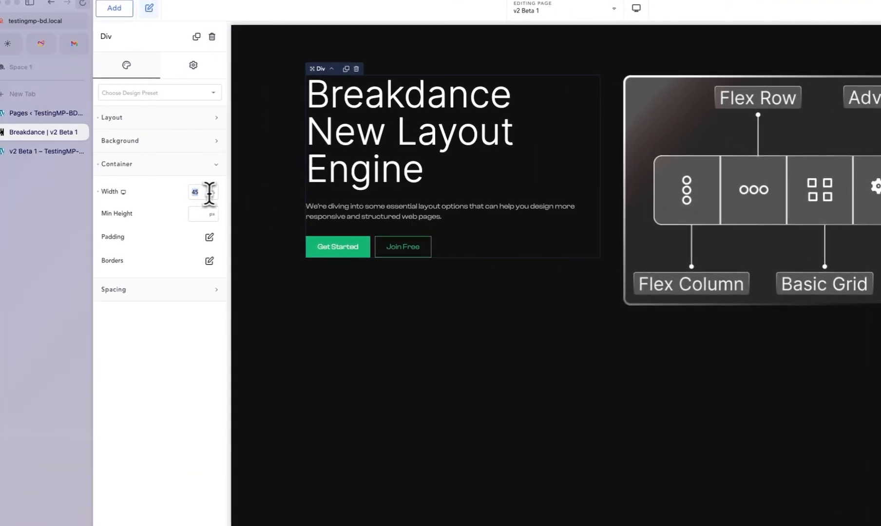
type("51")
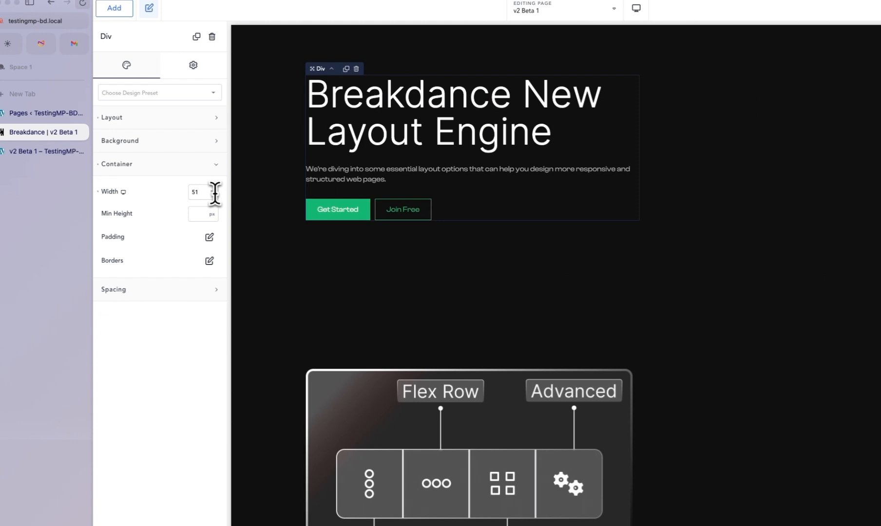
Compare Center and Space Between as the section's Align Content, ending on Space Around
left_click(312, 297)
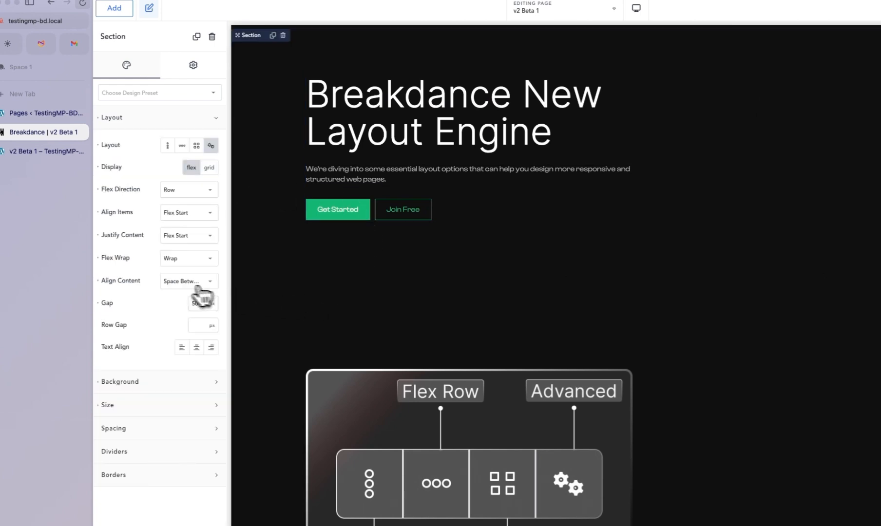
left_click(198, 284)
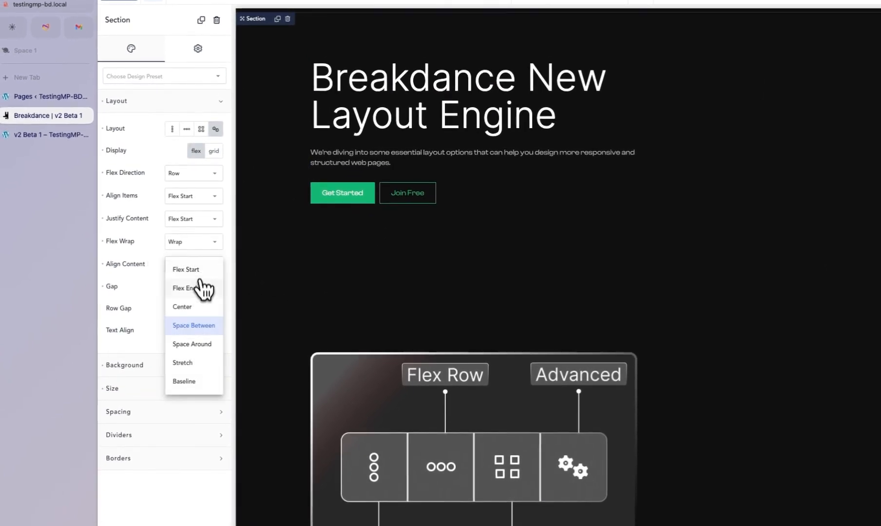
left_click(197, 307)
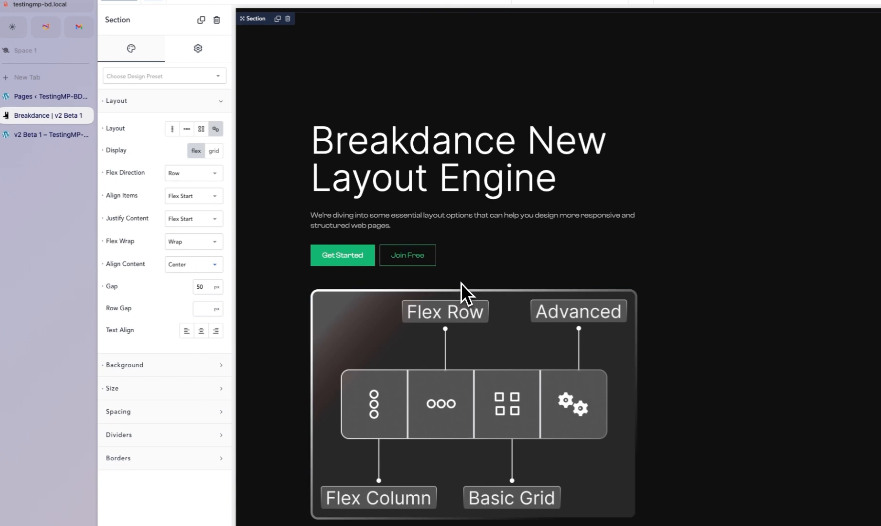
left_click(198, 265)
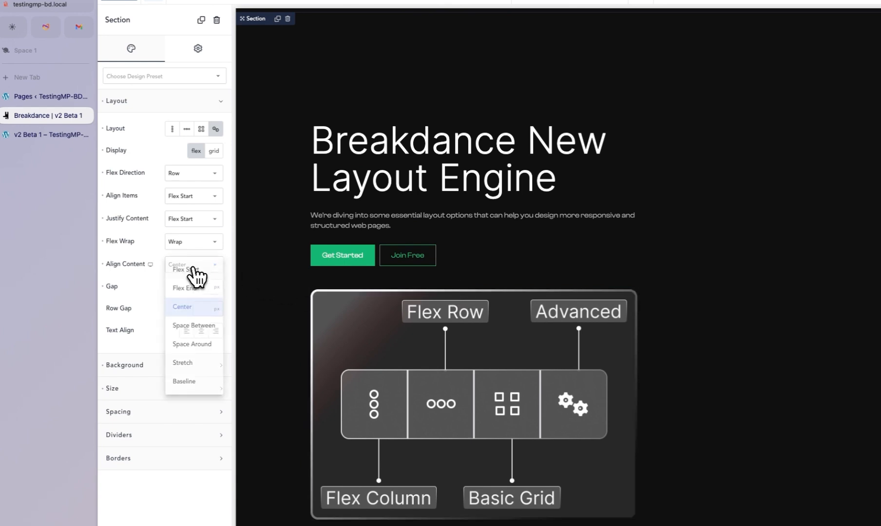
left_click(198, 327)
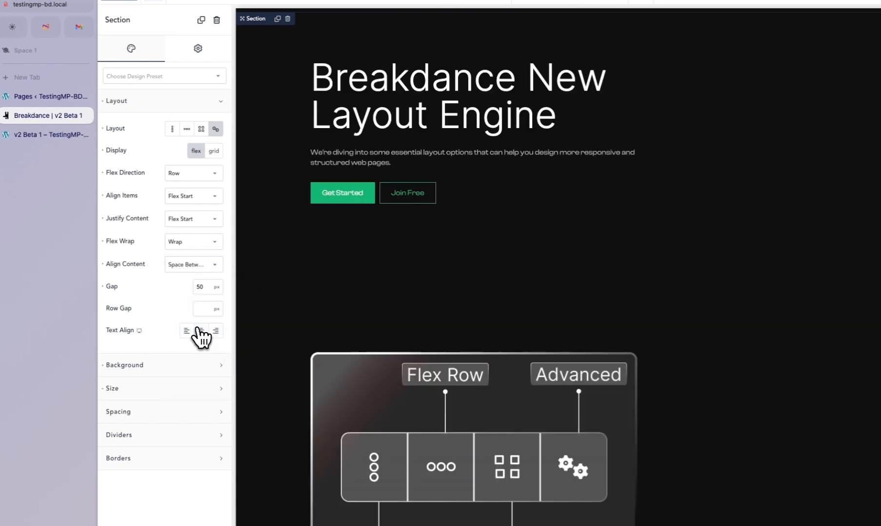
left_click(190, 269)
left_click(203, 353)
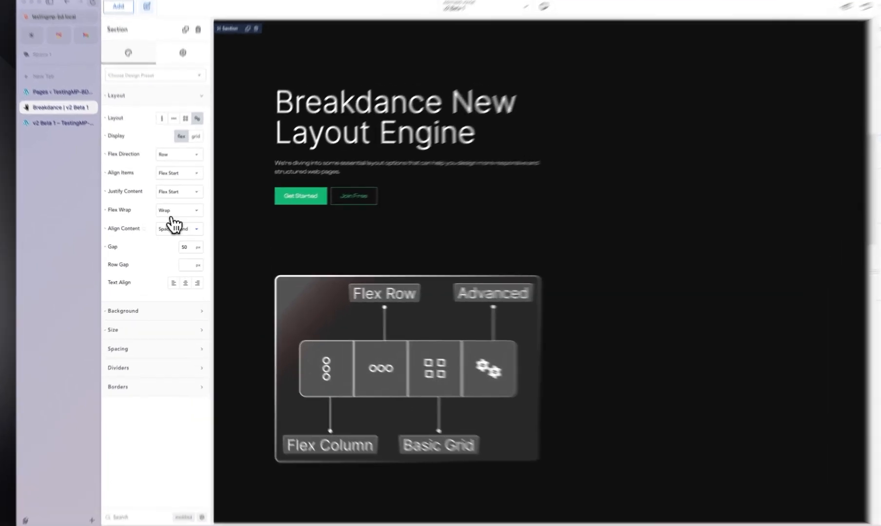
Try Stretch as the section's Align Content, and switch it to Baseline
left_click(173, 225)
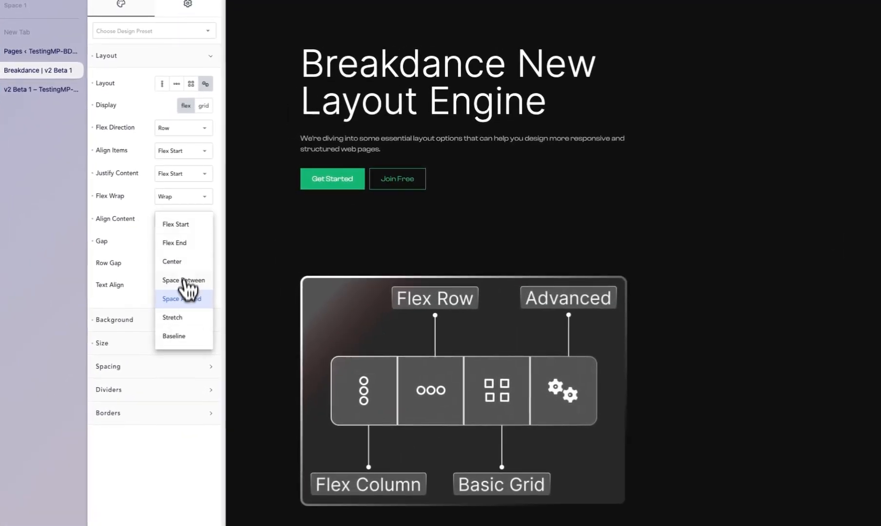
left_click(184, 318)
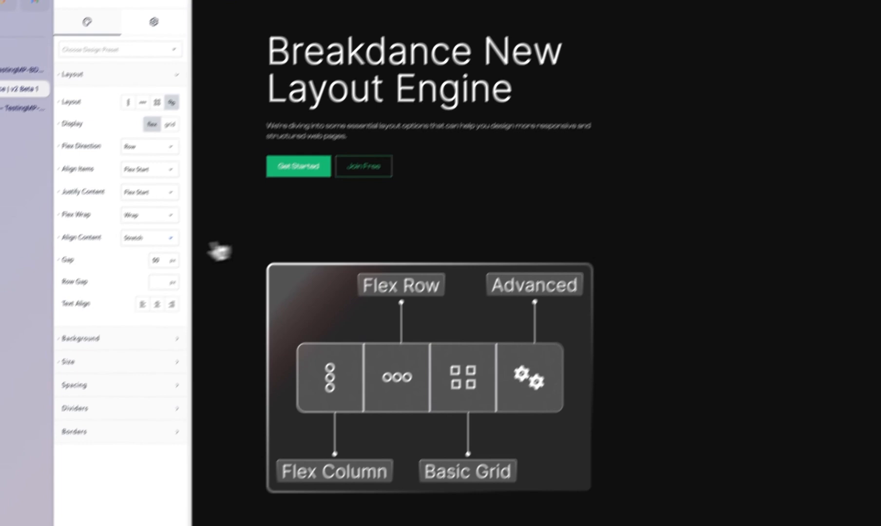
left_click(141, 266)
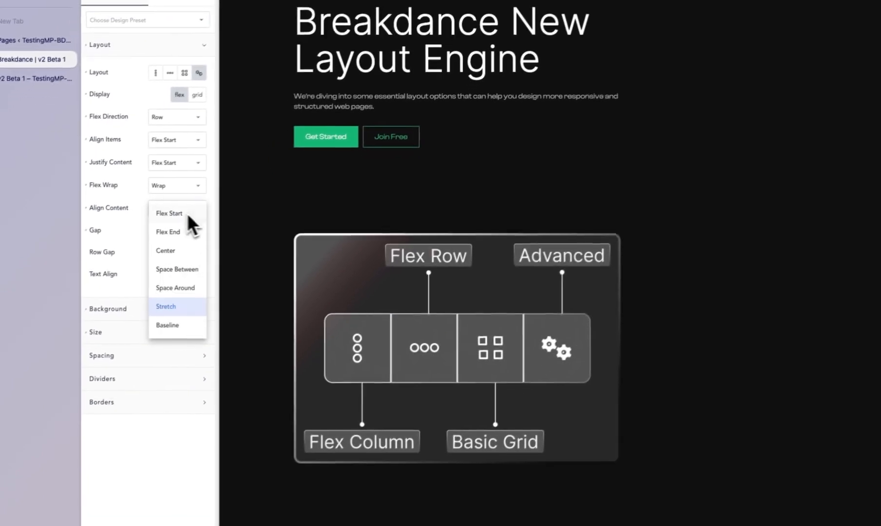
left_click(191, 326)
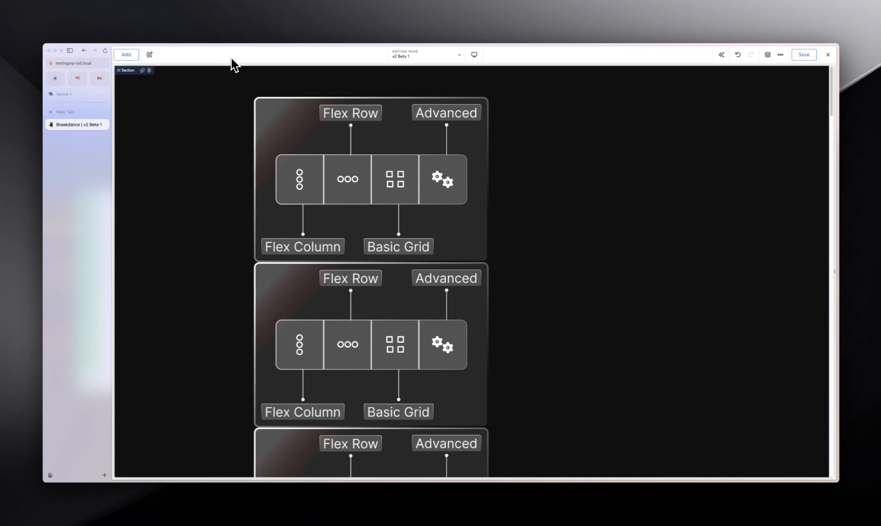
Set the layout of the section with the stacked images to Advanced with grid display
left_click(189, 171)
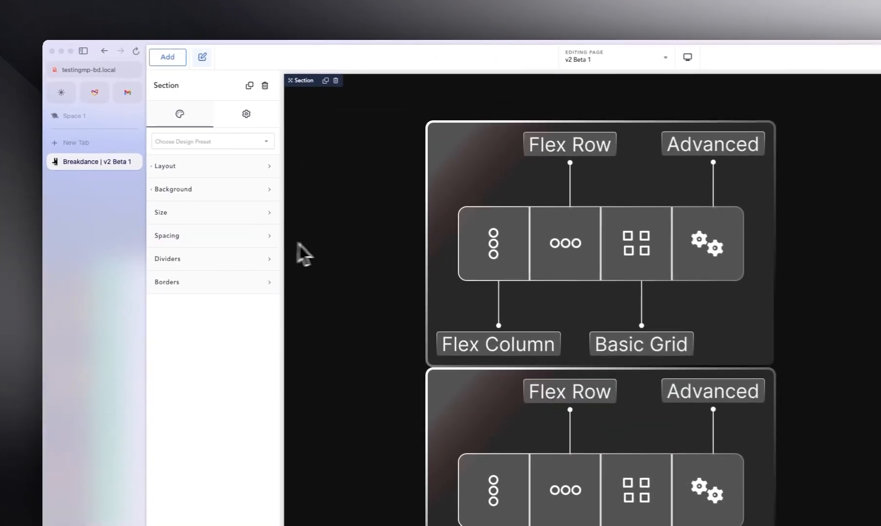
left_click(188, 173)
left_click(264, 195)
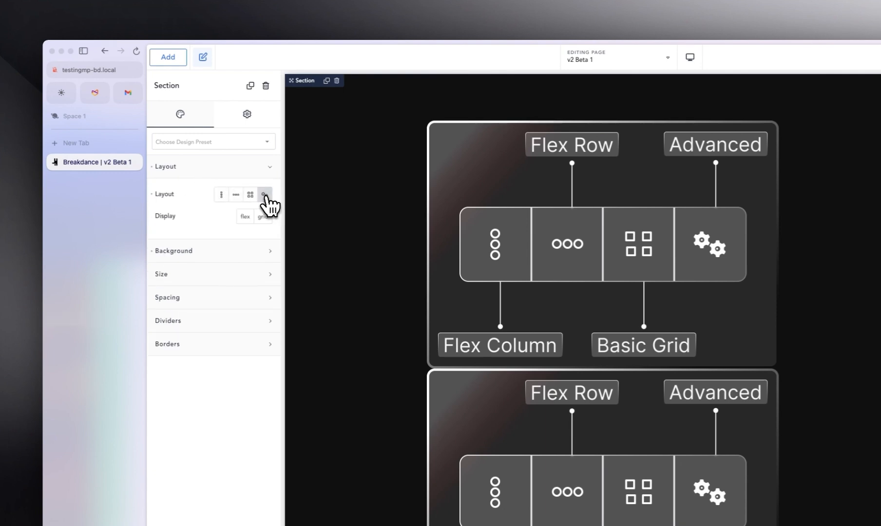
left_click(264, 217)
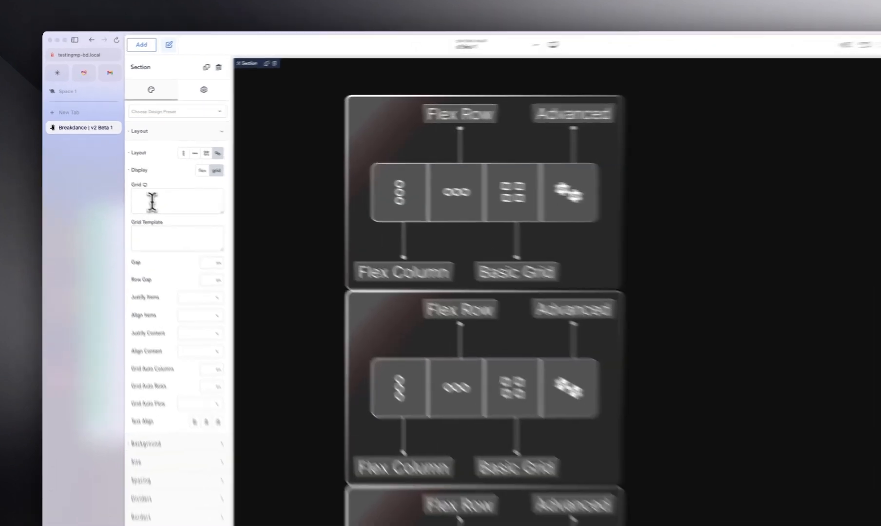
Switch the section to the basic grid layout for comparison, and return it to Advanced with grid display
left_click(134, 186)
left_click(130, 221)
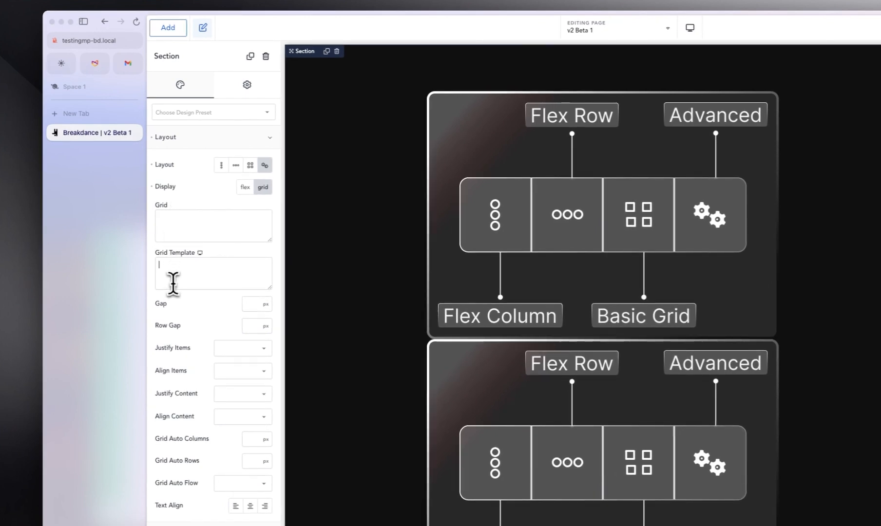
left_click(250, 165)
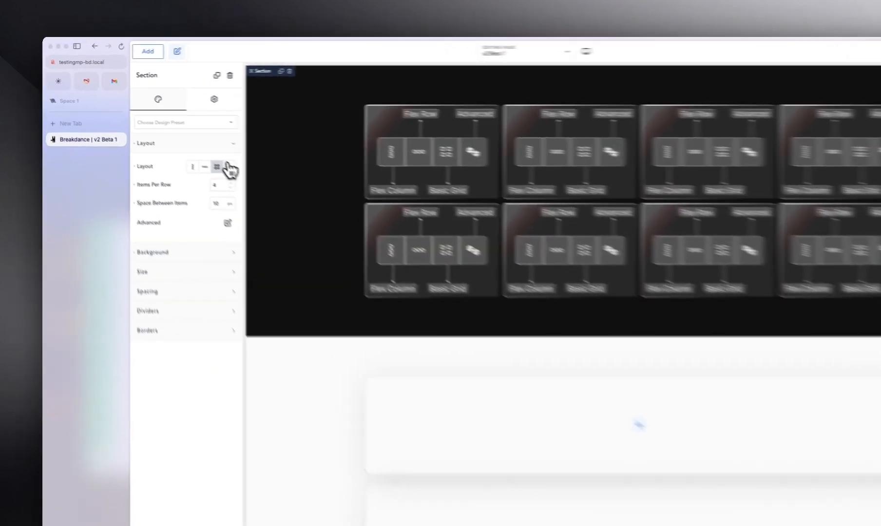
left_click(191, 146)
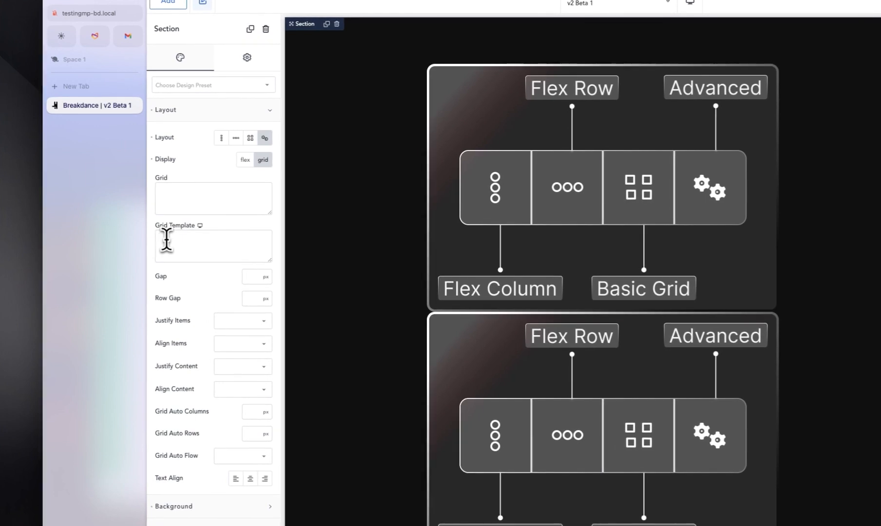
Set the section's Grid Template to "auto / repeat(4, 1fr)"
left_click(164, 238)
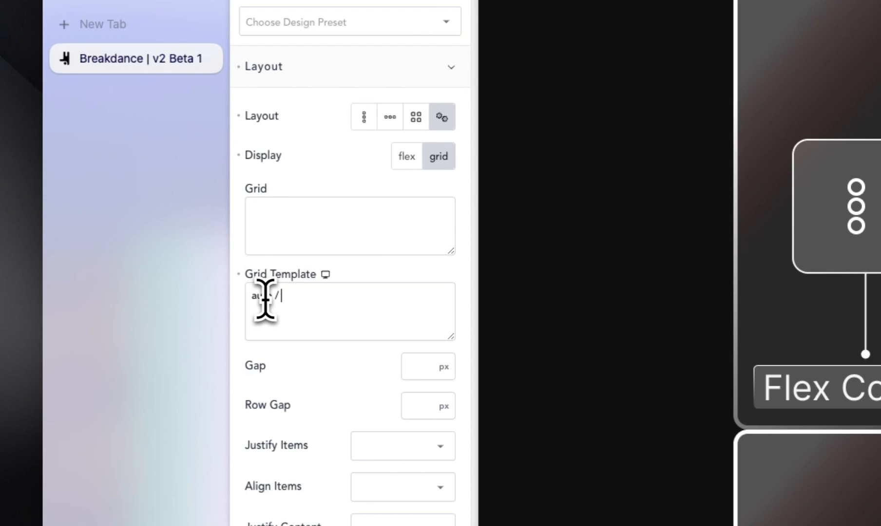
type("repeat(")
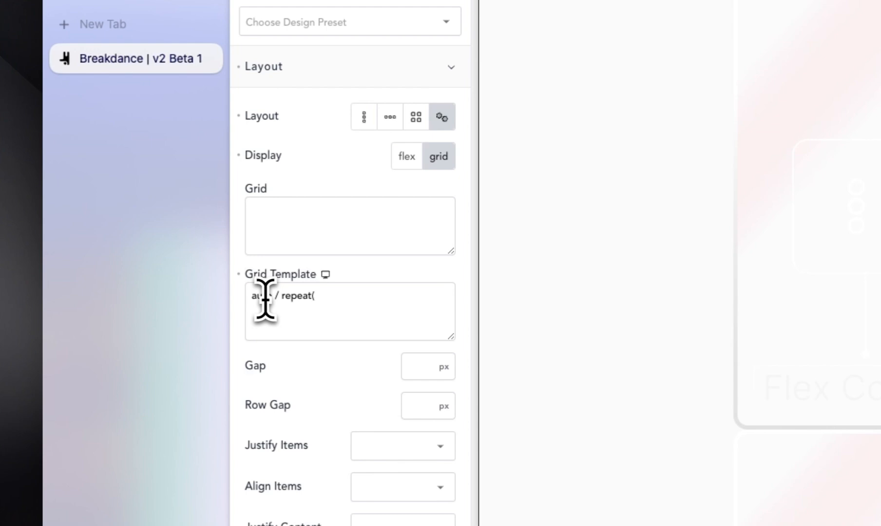
type("4, 1fr)")
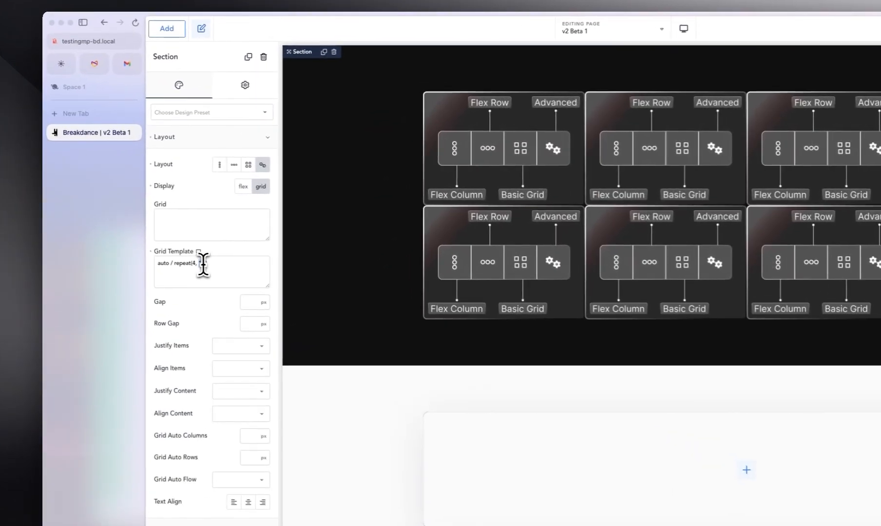
Change the column size in the section's Grid Template to 200px, briefly trying 300px before returning to 200px
double_click(203, 265)
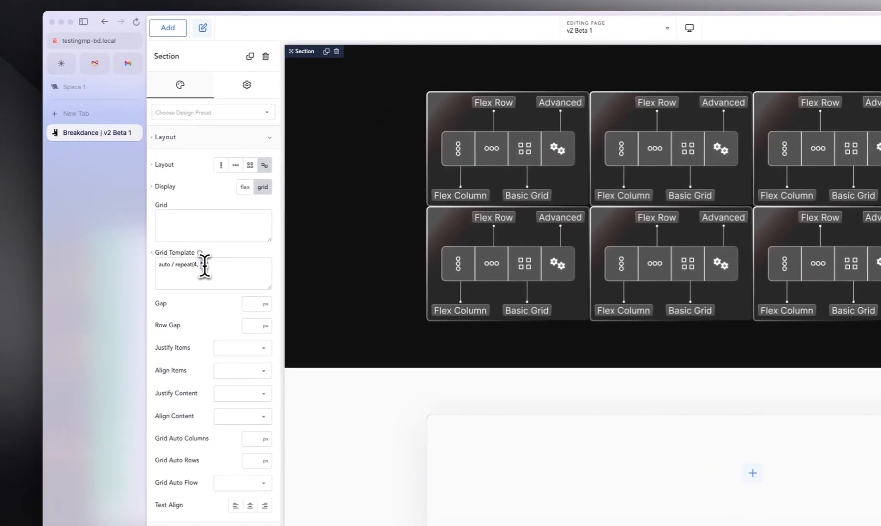
type("200px")
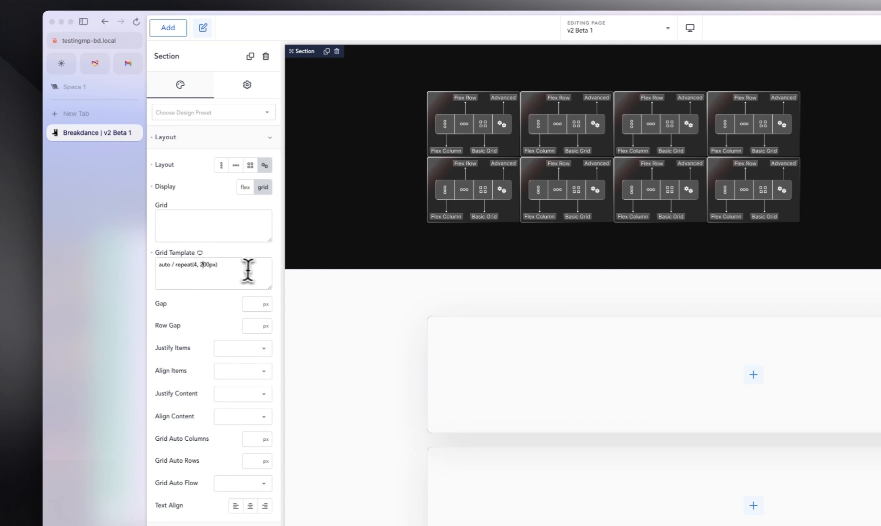
key("BackSpace")
type("3")
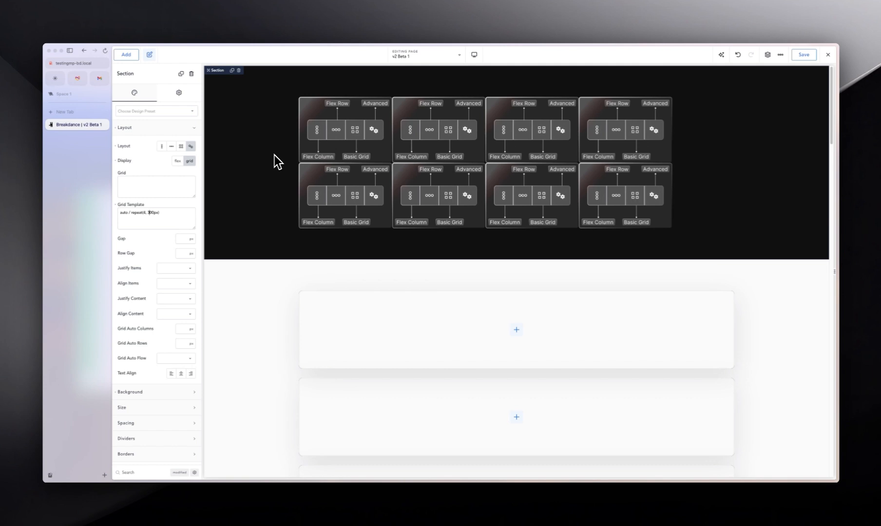
key("BackSpace")
type("2")
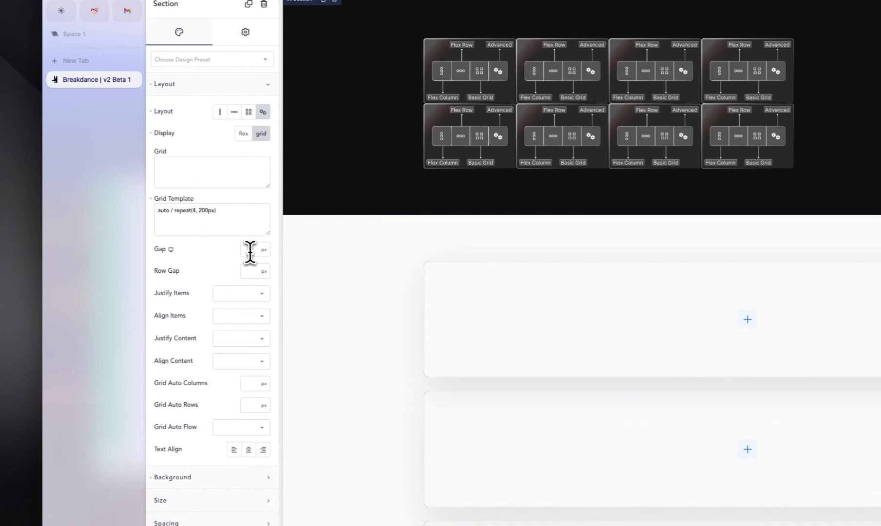
Set the section's Gap to 50 px and its Row Gap to 10 px
left_click(182, 240)
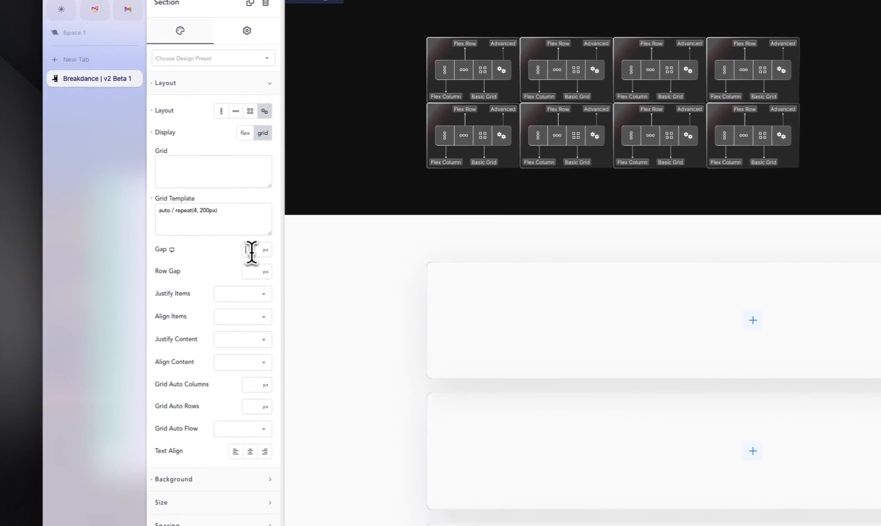
type("50")
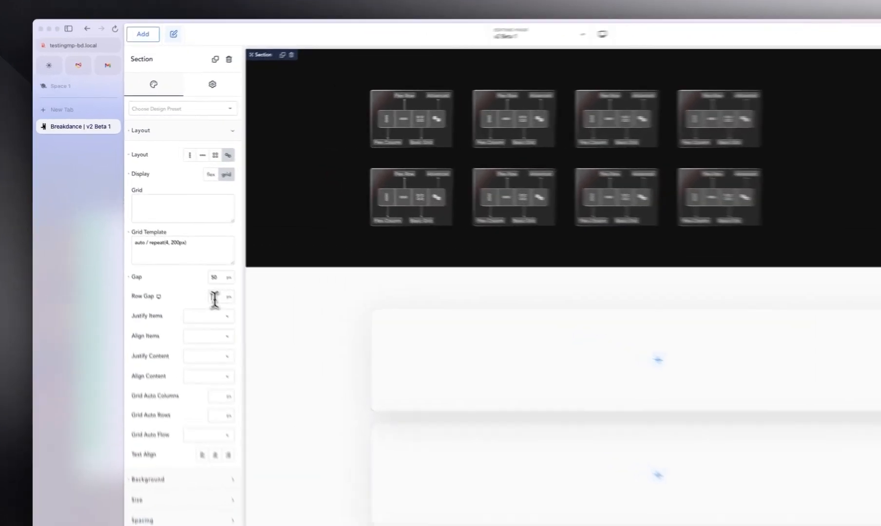
left_click(231, 322)
type("10")
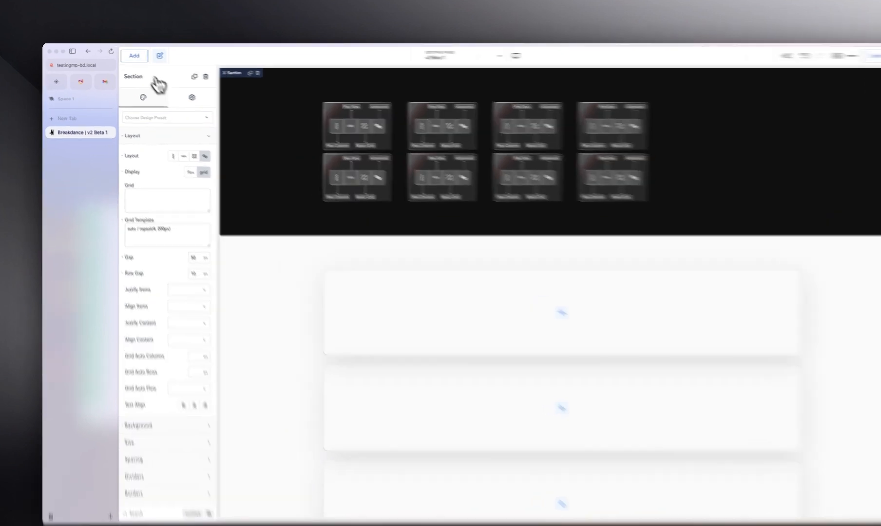
Add a div to the section's image grid and place a text element inside it
left_click(126, 54)
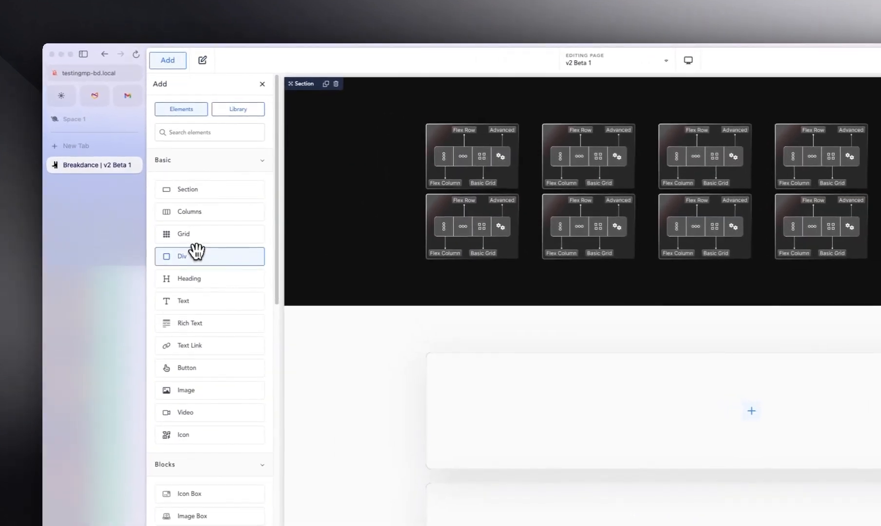
left_click(197, 251)
left_click(169, 61)
left_click(200, 301)
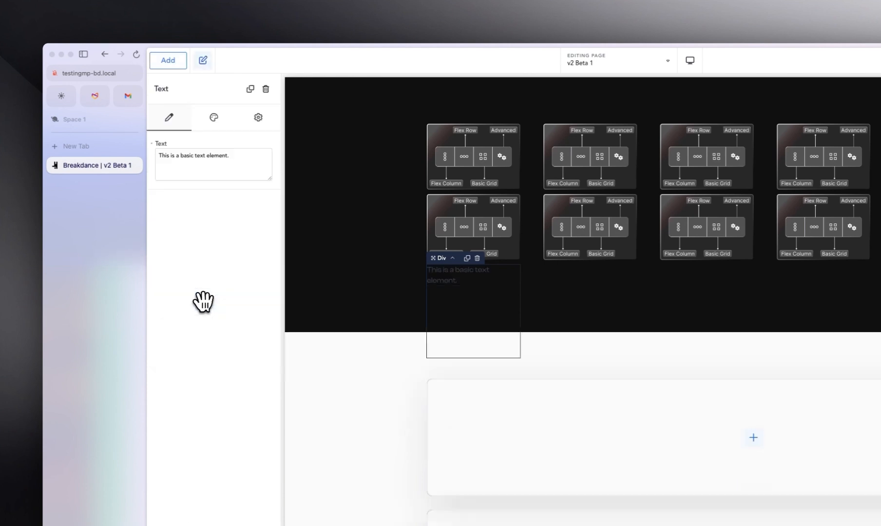
Give the new div a padding of 10 px on all sides
left_click(455, 259)
left_click(188, 219)
left_click(263, 289)
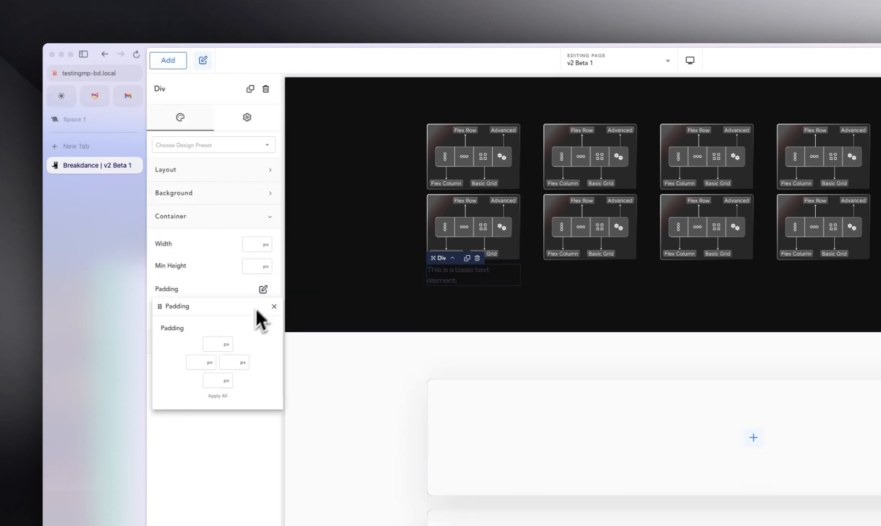
left_click(210, 344)
type("10")
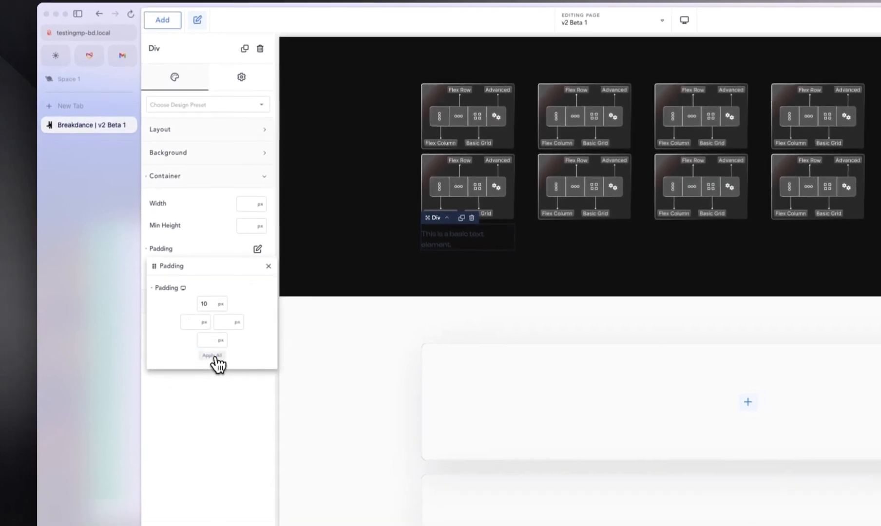
left_click(213, 356)
Set the div's background colour to light blue #ADF4FF and move the div to the second cell of the first row
left_click(206, 159)
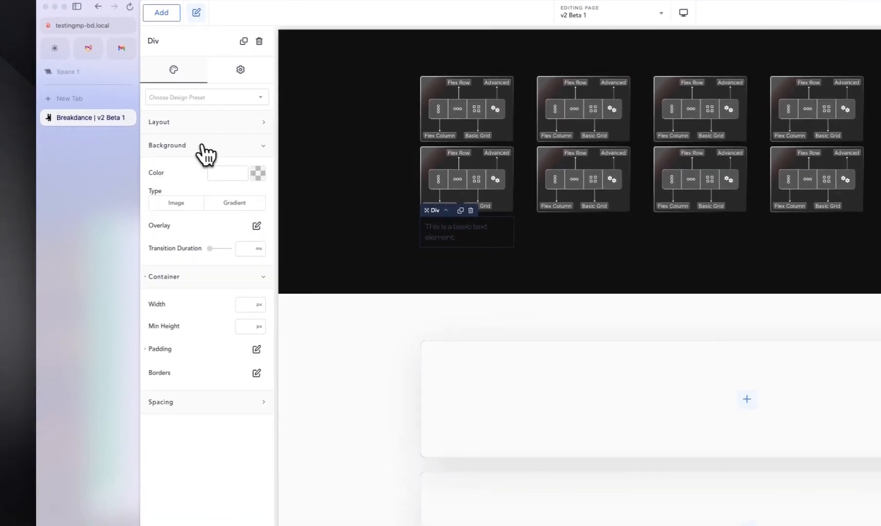
left_click(257, 183)
left_click_drag(239, 269, 230, 270)
left_click(195, 203)
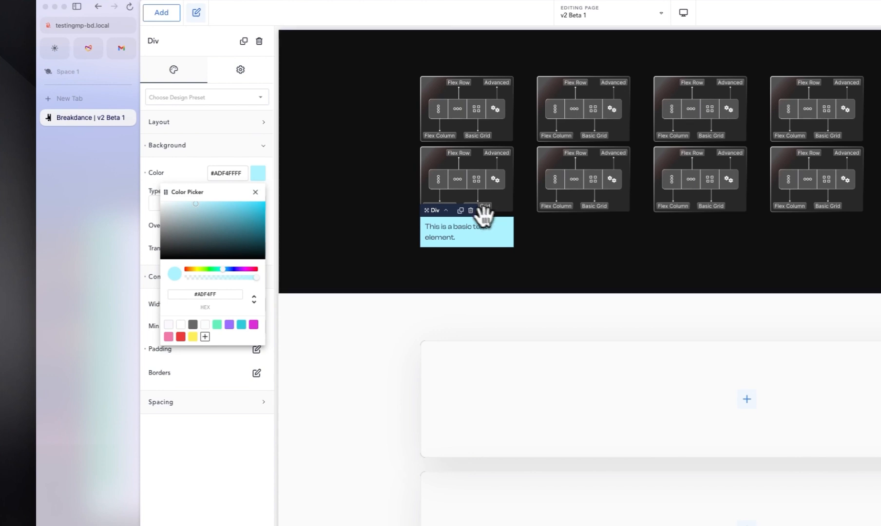
left_click_drag(451, 211, 513, 120)
Set the section's Justify Items to End
left_click(339, 151)
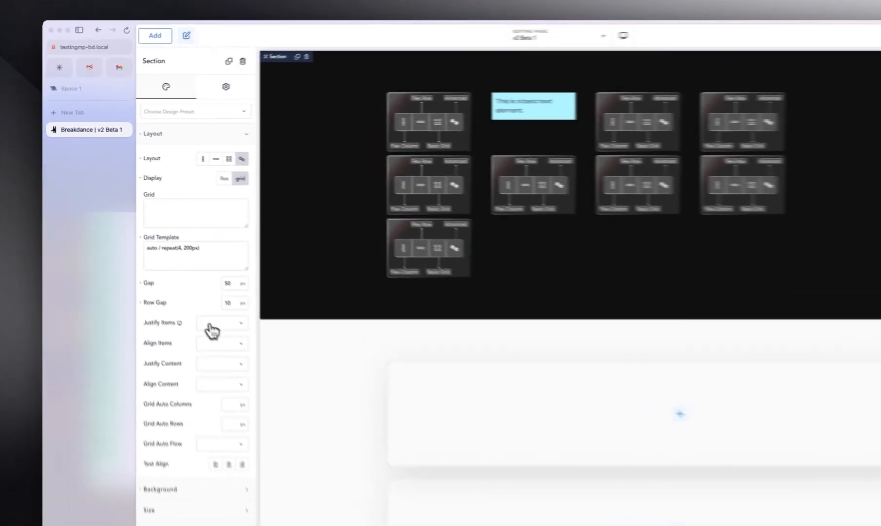
left_click(173, 271)
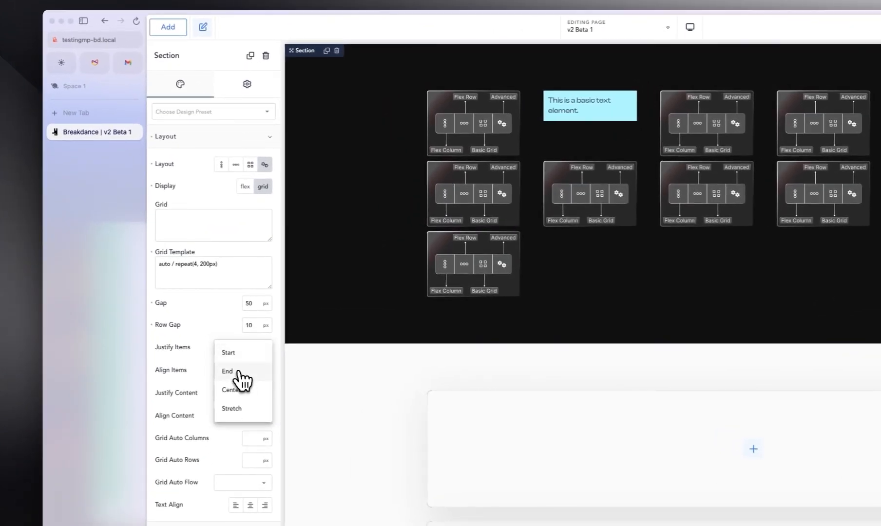
left_click(238, 374)
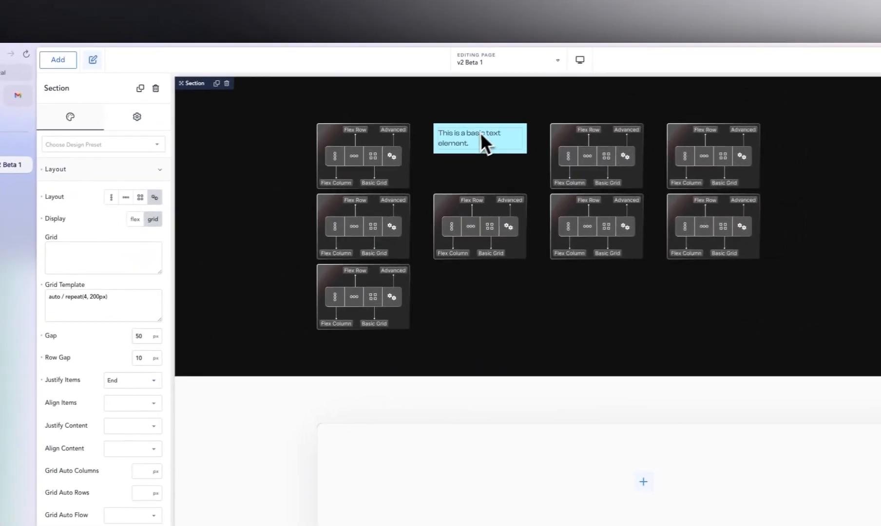
Shorten the text in the light-blue div to "This is a"
double_click(493, 128)
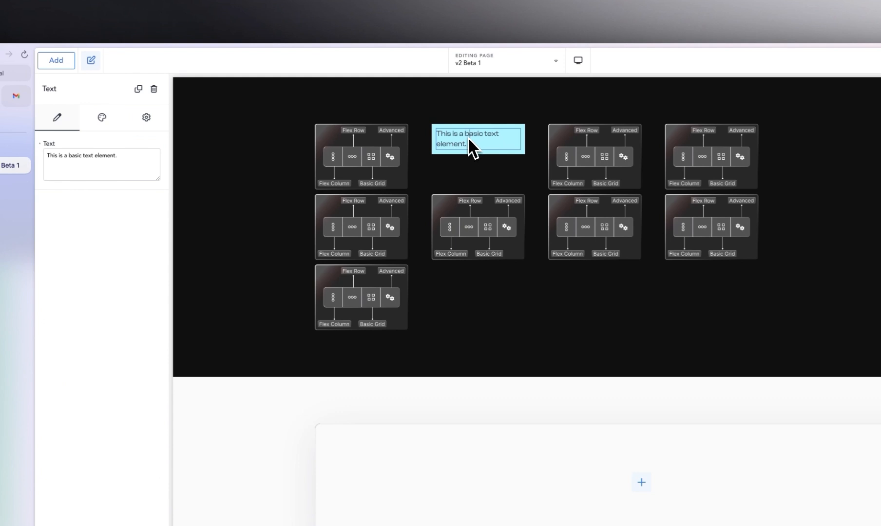
left_click_drag(467, 137, 491, 150)
key("BackSpace")
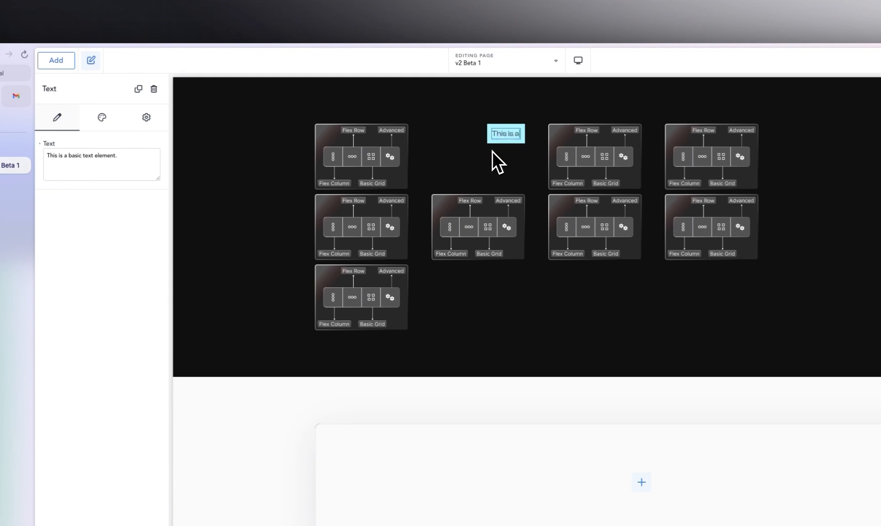
left_click(473, 145)
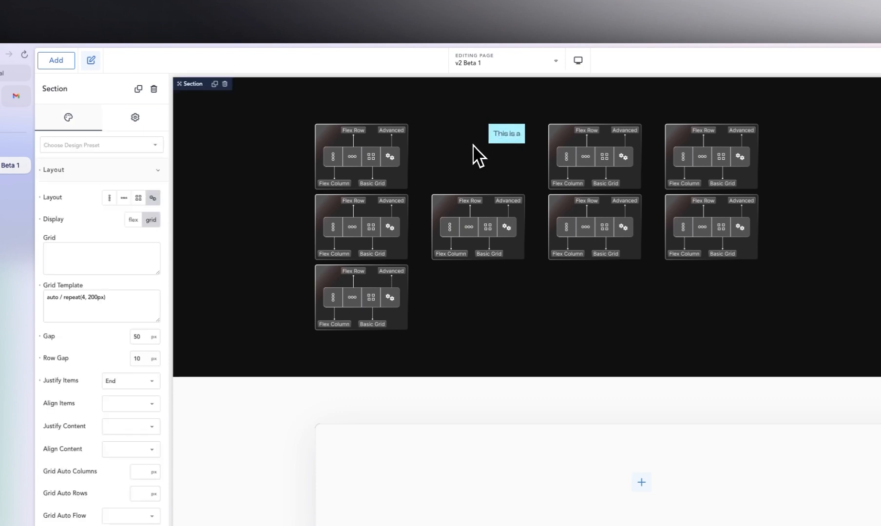
left_click(507, 139)
left_click(503, 142)
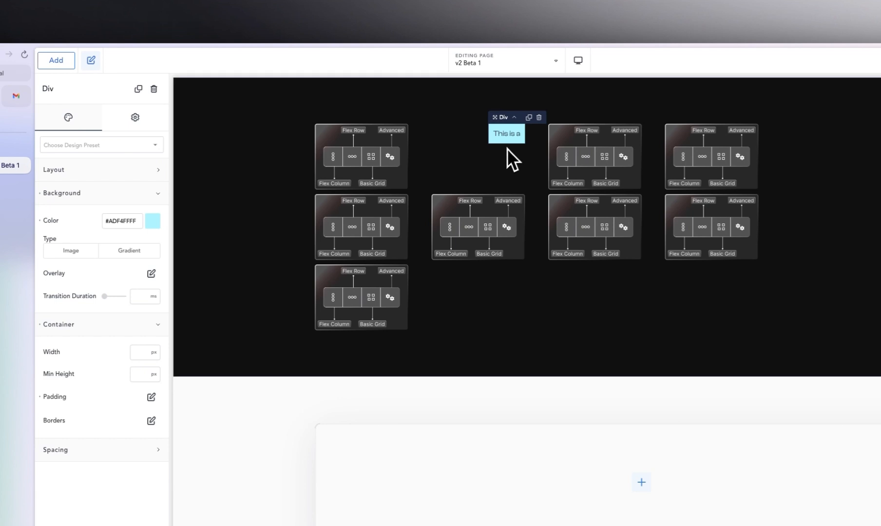
left_click(505, 138)
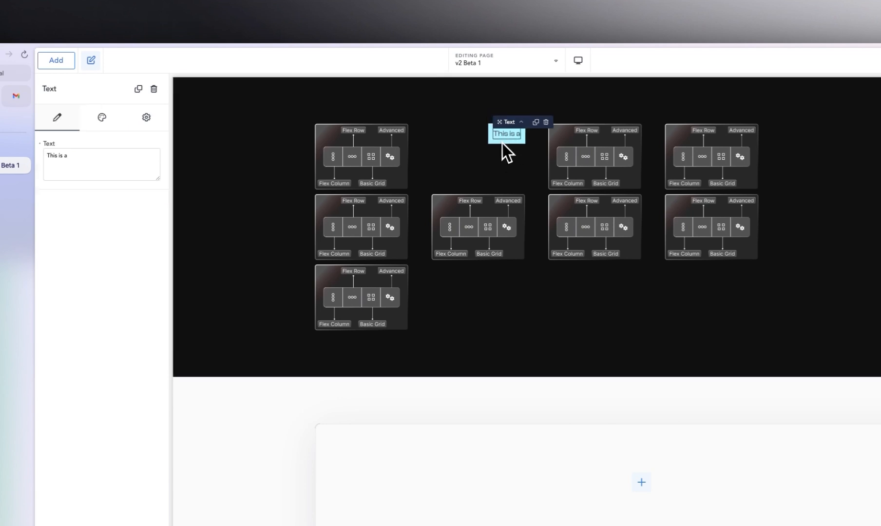
left_click(499, 146)
left_click(499, 144)
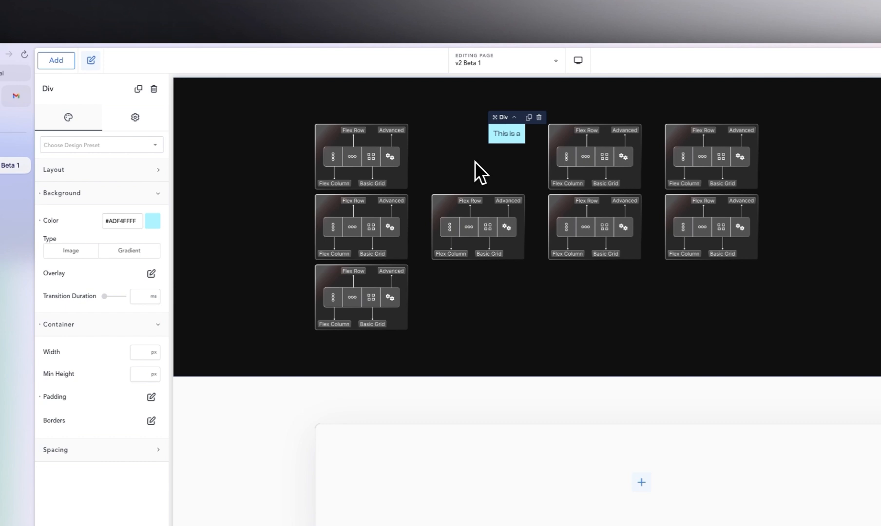
Compare Start and Center as the section's Justify Items, ending on Stretch
left_click(256, 160)
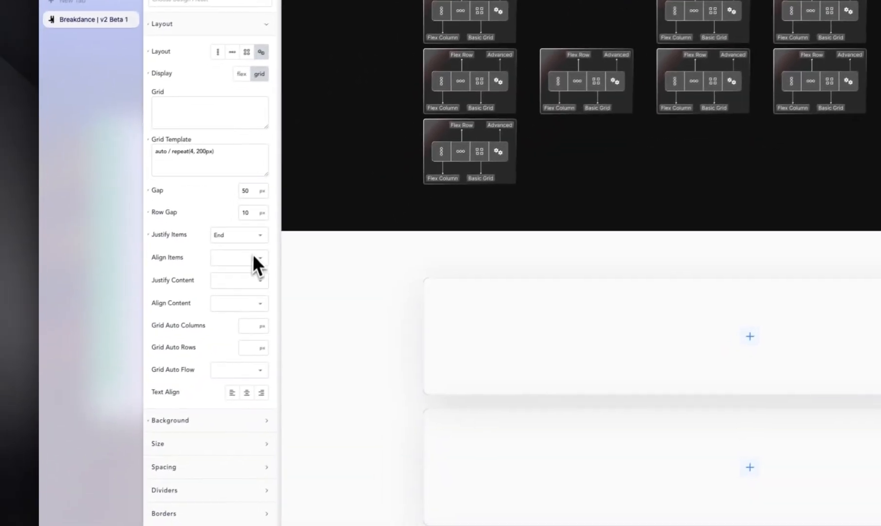
left_click(140, 381)
left_click(252, 236)
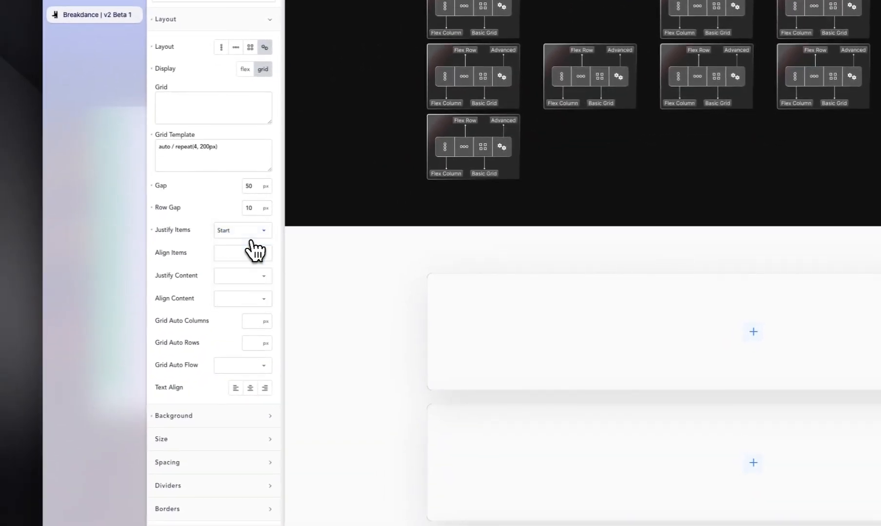
left_click(250, 236)
left_click(246, 274)
left_click(247, 235)
left_click(243, 290)
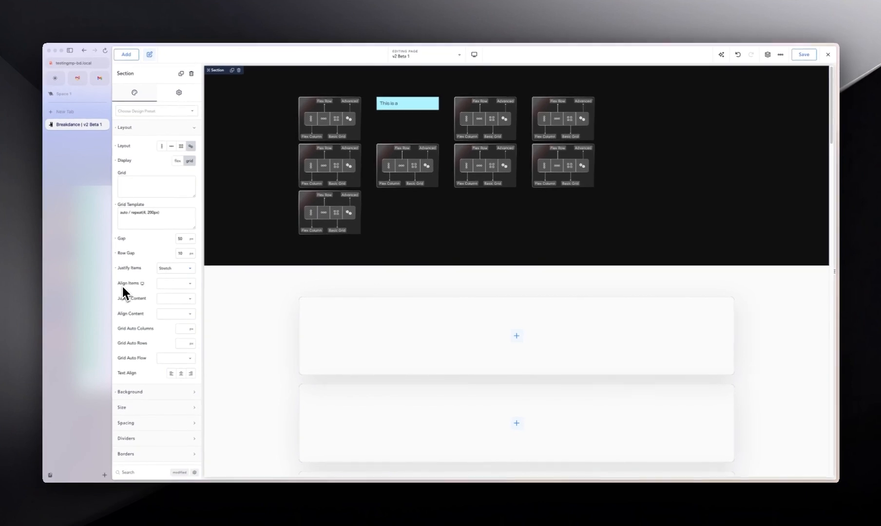
Compare End and Center as the section's Align Items, ending on Stretch
left_click(173, 284)
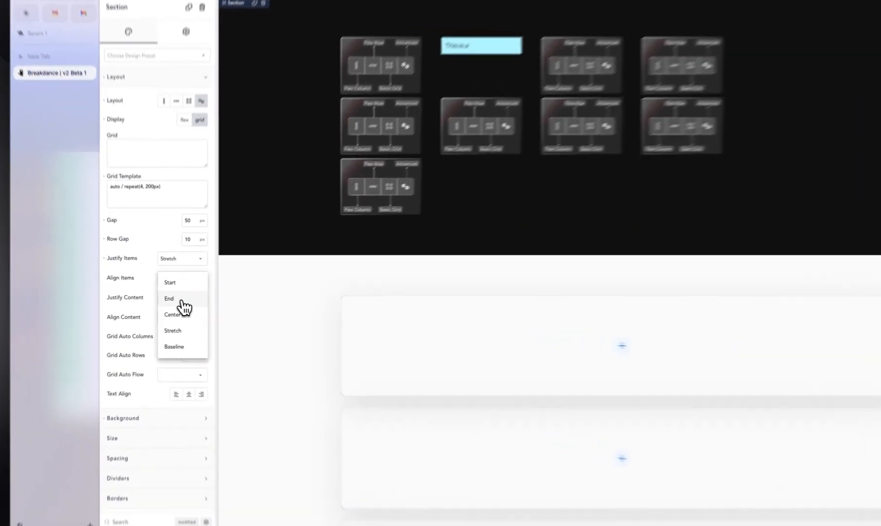
left_click(175, 303)
left_click(187, 276)
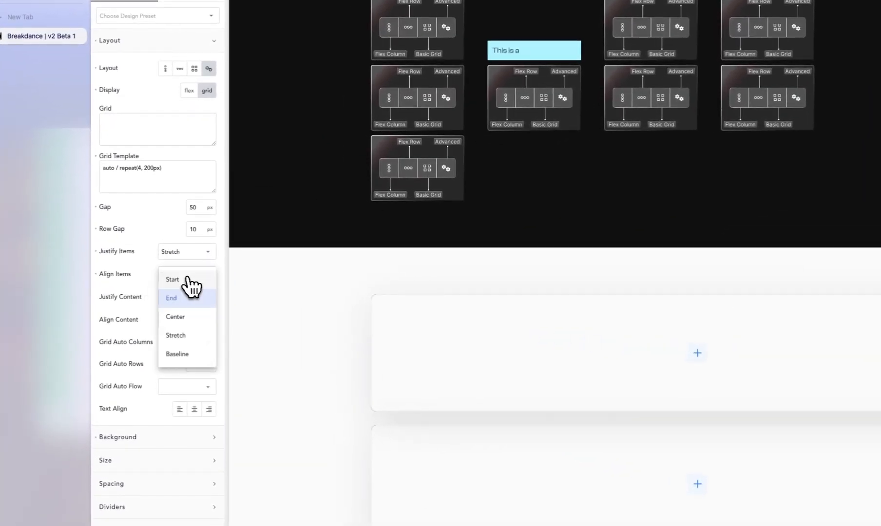
left_click(190, 315)
left_click(188, 279)
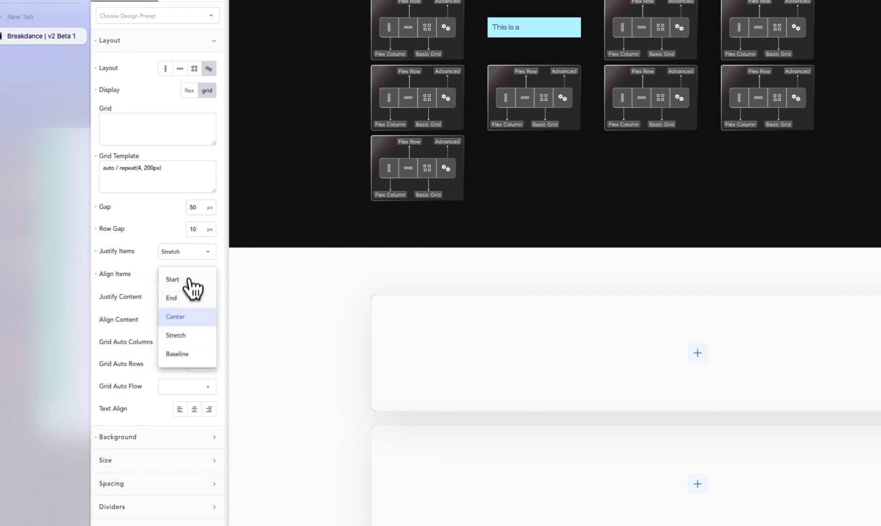
left_click(183, 335)
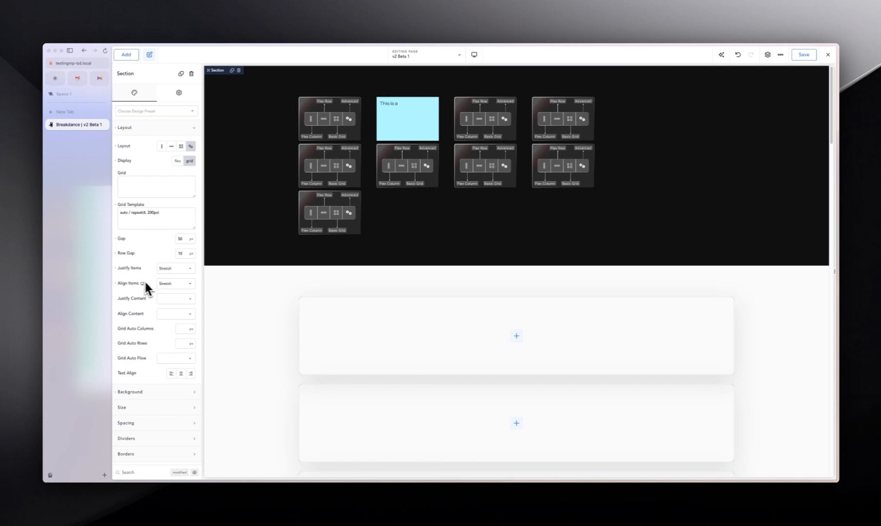
Reset the section's Align Items and Justify Items, and set its Justify Content to Center
left_click(115, 284)
left_click(115, 268)
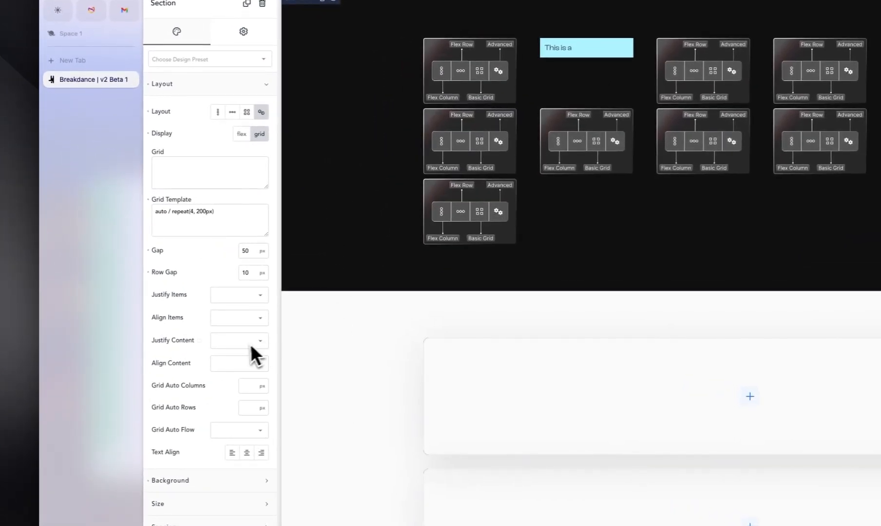
left_click(234, 341)
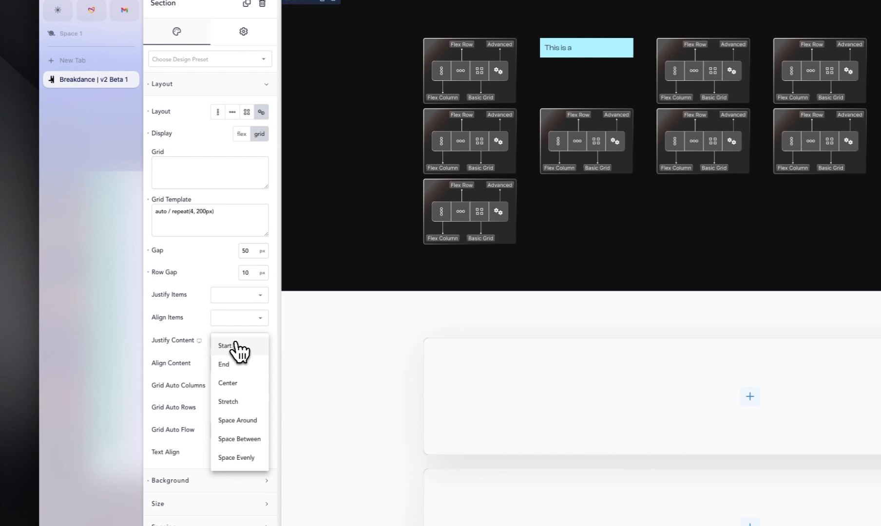
left_click(242, 384)
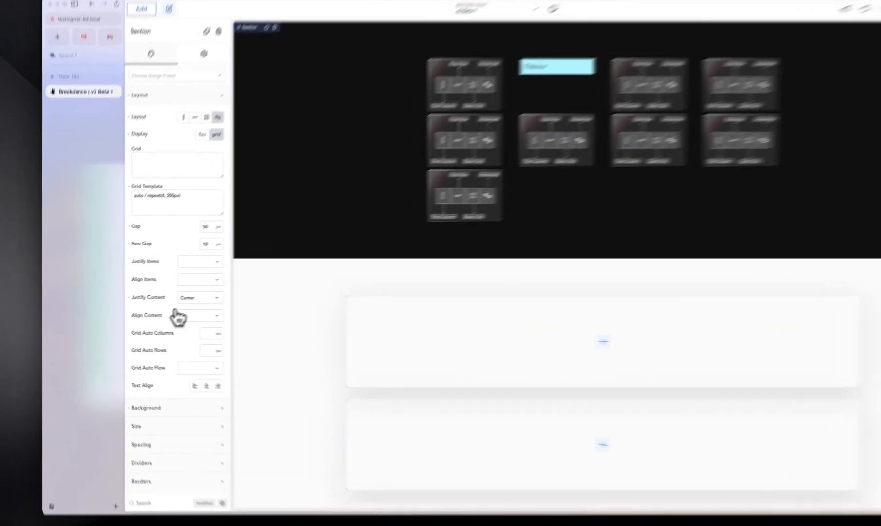
Compare Stretch and End as the section's Justify Content, ending on Space Around
left_click(195, 298)
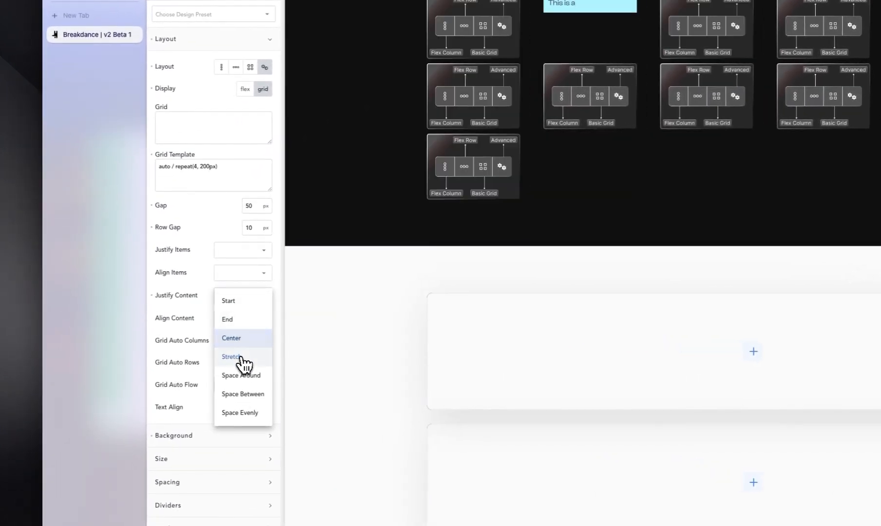
left_click(197, 348)
left_click(242, 298)
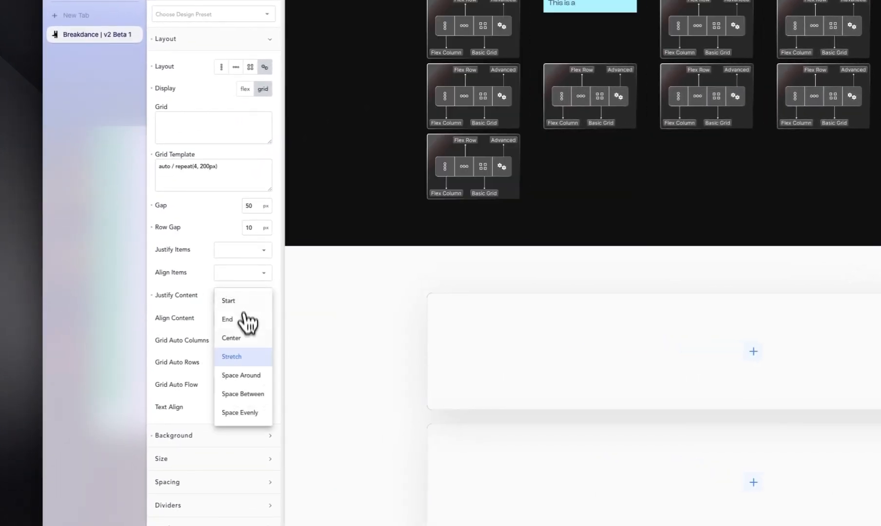
left_click(246, 321)
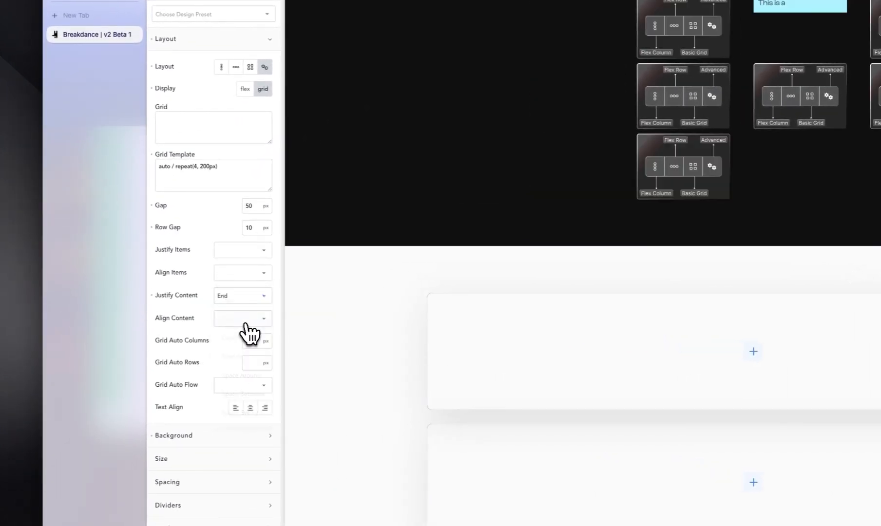
left_click(251, 298)
left_click(244, 376)
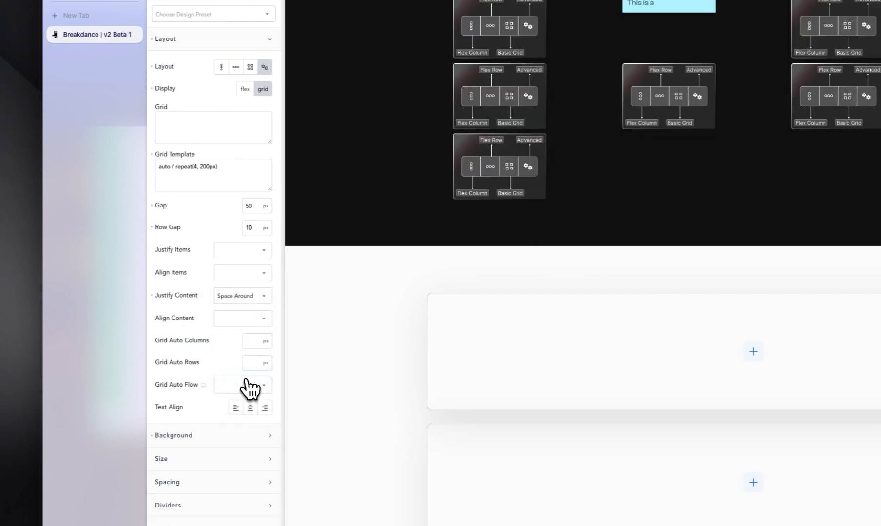
left_click(245, 298)
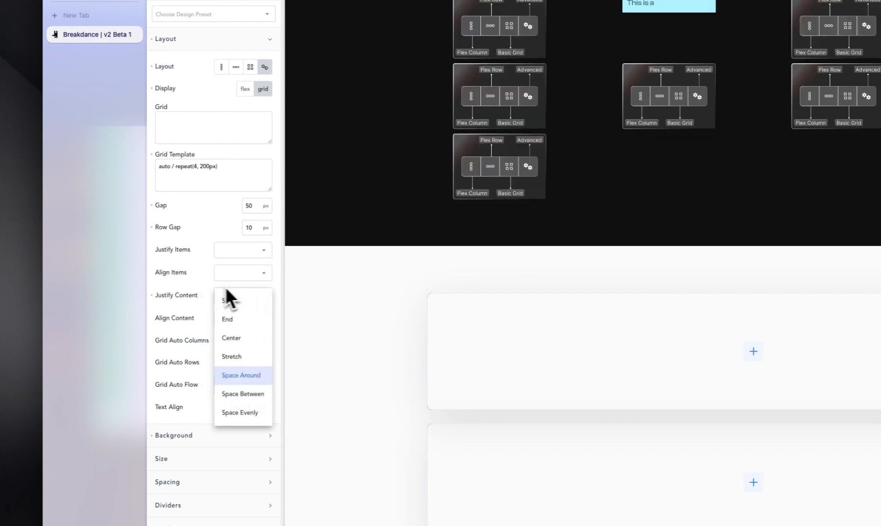
left_click(210, 286)
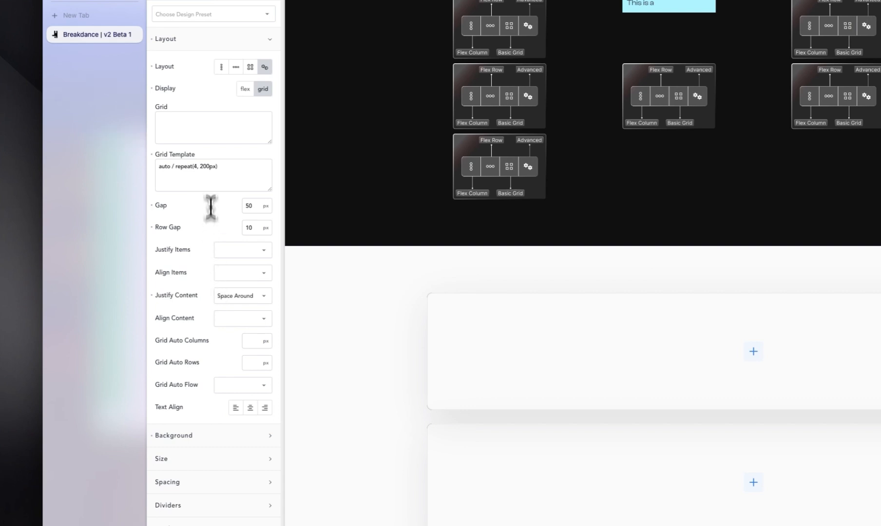
Try End and Start as Justify Content with the grid template's columns at 1fr, and return the columns to 200px
double_click(209, 167)
type("1fr")
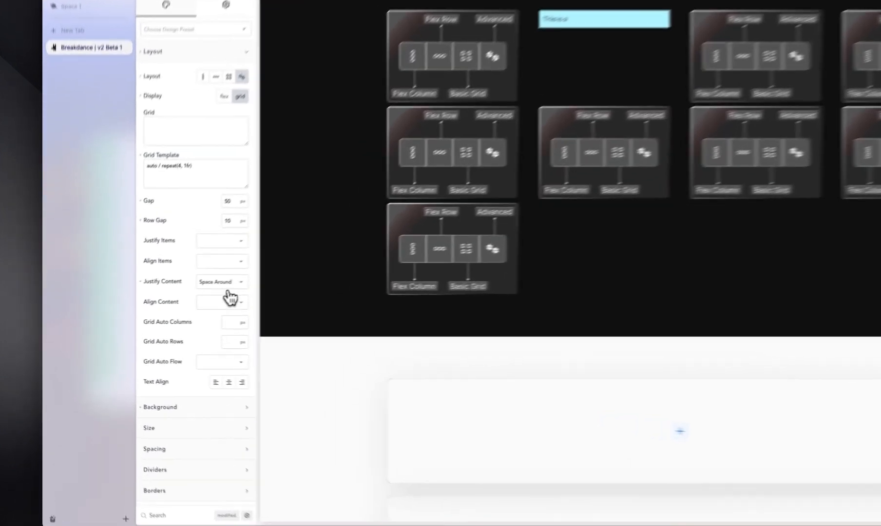
left_click(180, 299)
left_click(242, 297)
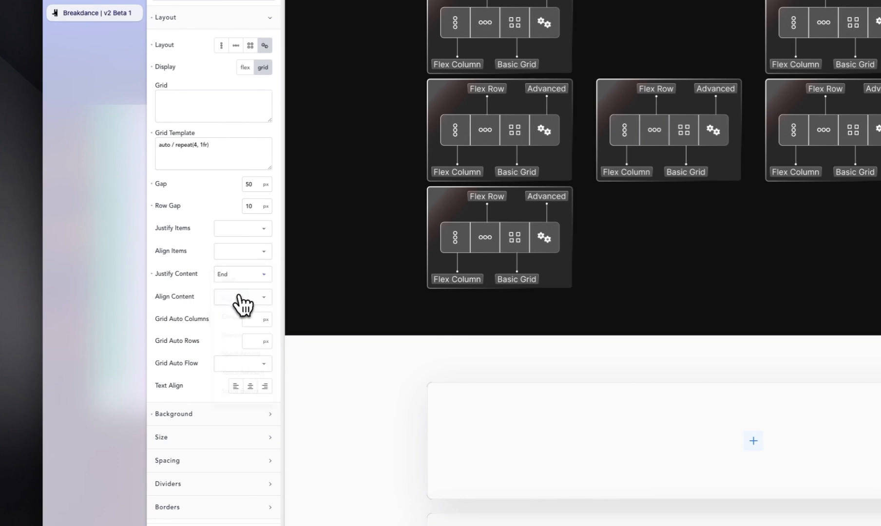
left_click(241, 275)
left_click(240, 279)
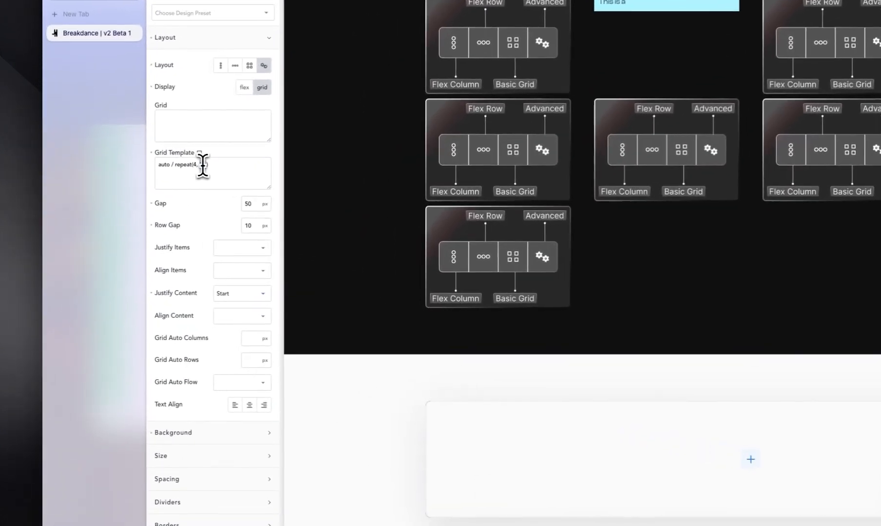
type("200px")
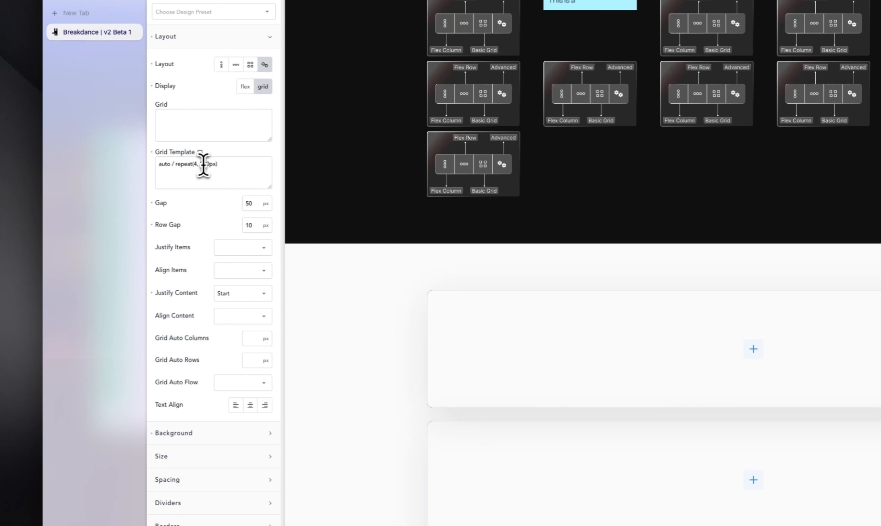
Set the section's Justify Content to Center and its Align Content to End
left_click(245, 299)
left_click(245, 336)
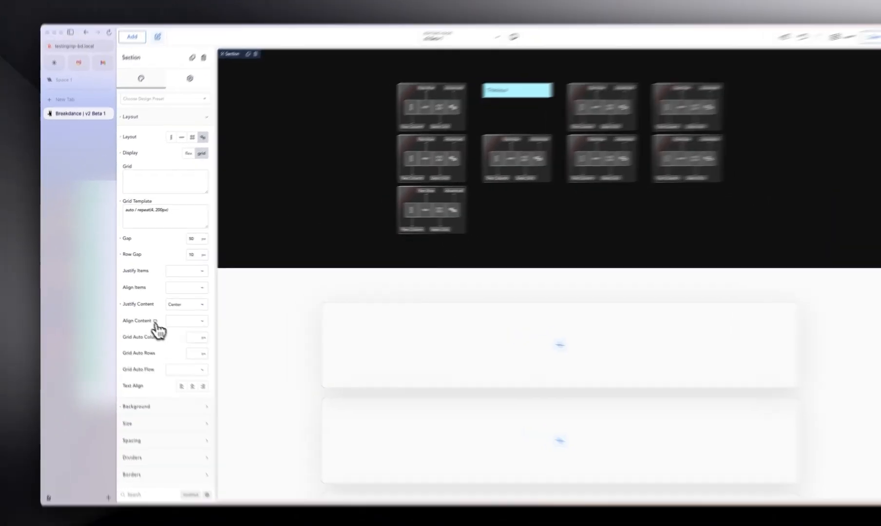
left_click(176, 313)
left_click(177, 328)
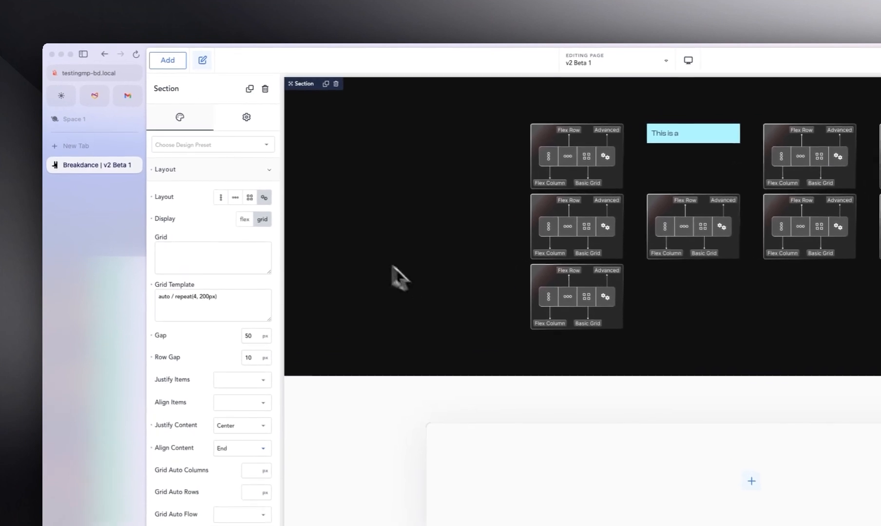
Give the section a custom height with a minimum height of 800 px
left_click(197, 170)
left_click(197, 224)
left_click(240, 248)
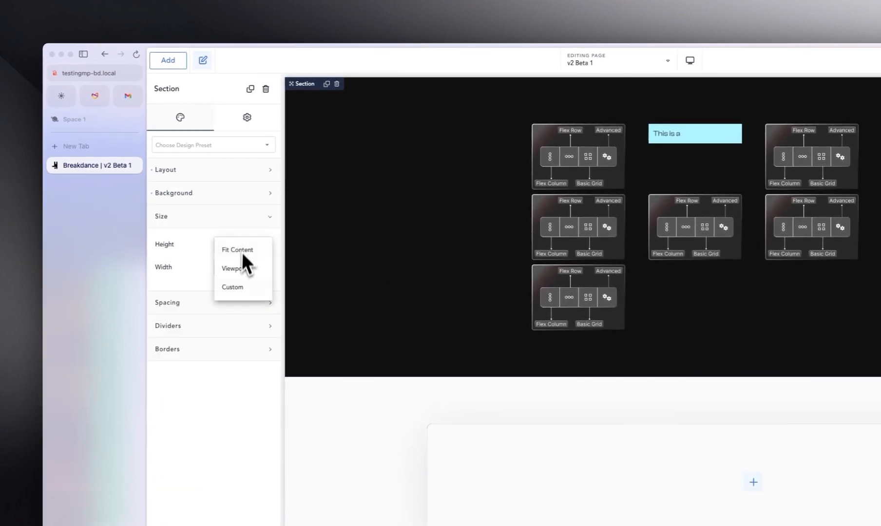
left_click(243, 288)
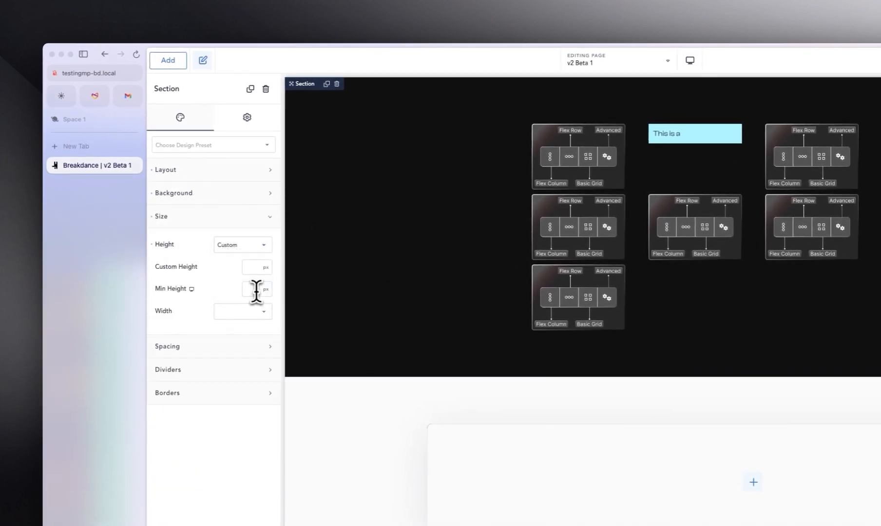
left_click(256, 289)
type("800")
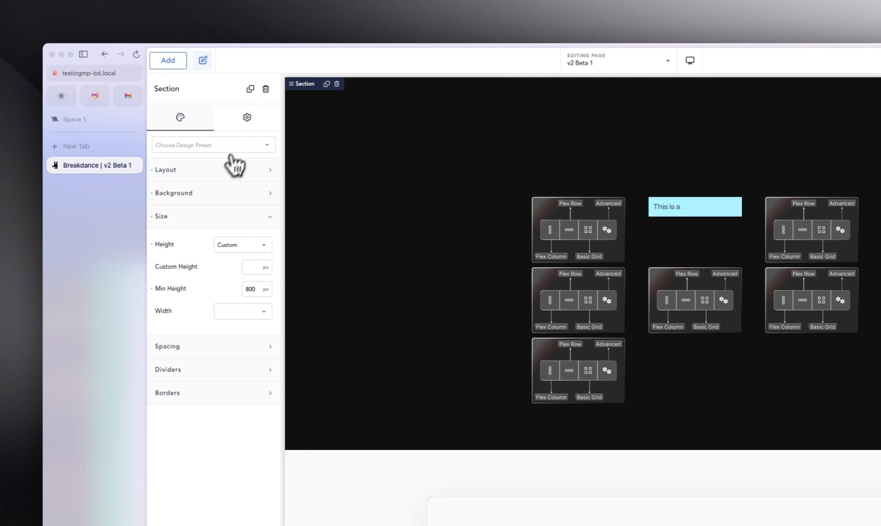
Compare Start, Center and Space Around as the section's Align Content, ending on Space Between
left_click(217, 172)
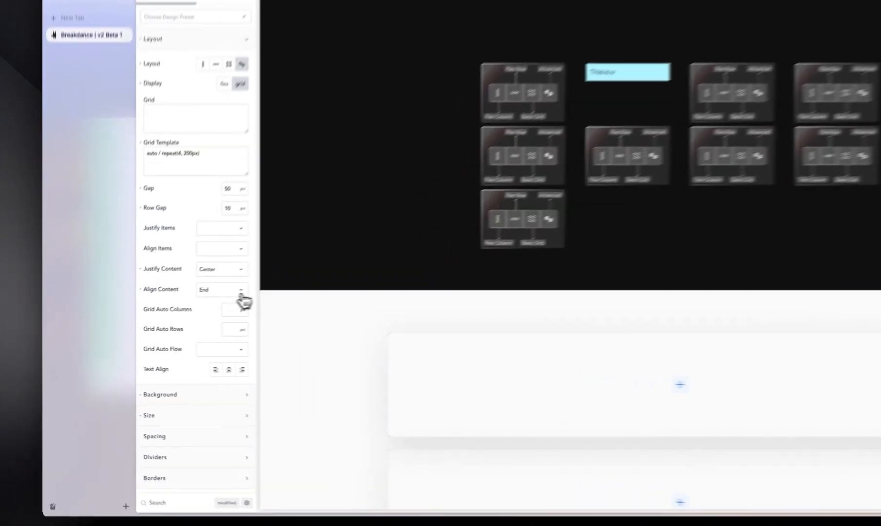
left_click(188, 316)
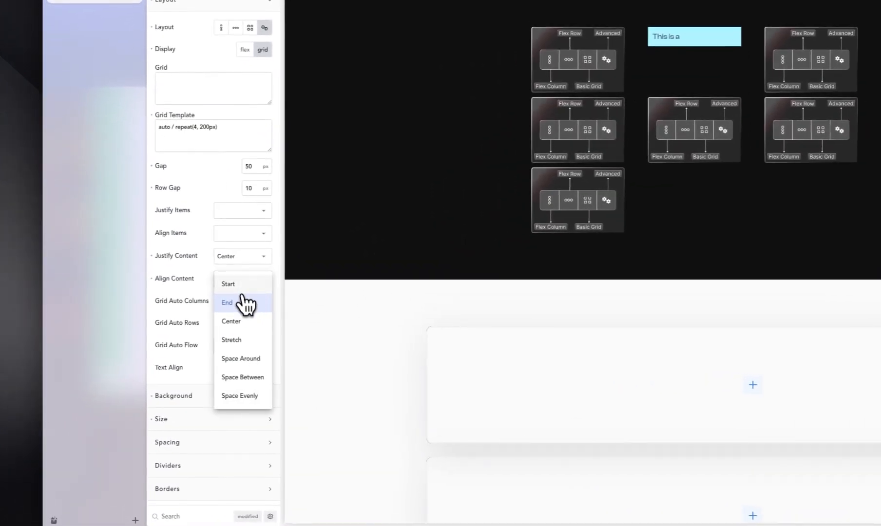
left_click(244, 287)
left_click(253, 277)
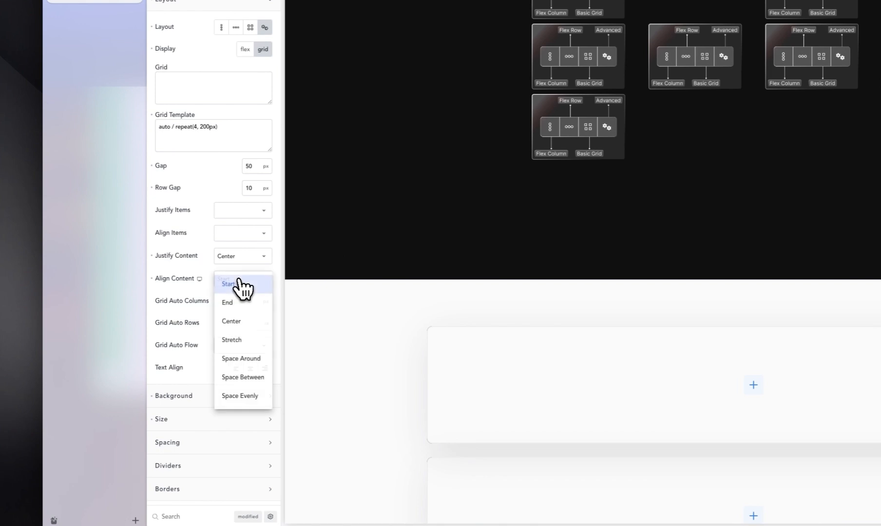
left_click(243, 322)
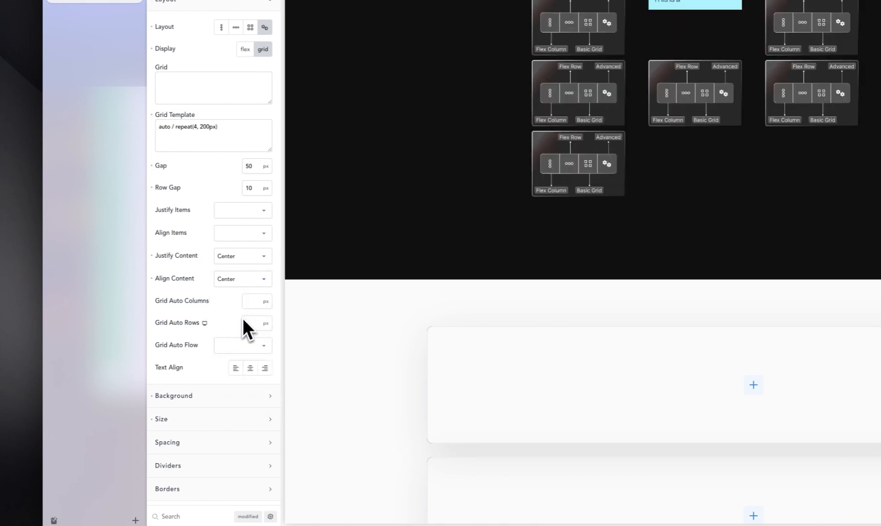
left_click(247, 279)
left_click(255, 361)
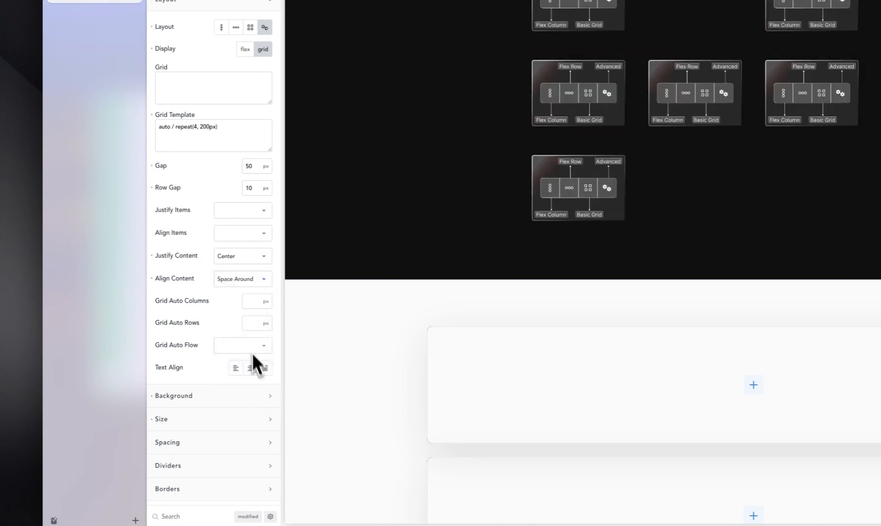
left_click(241, 280)
left_click(249, 379)
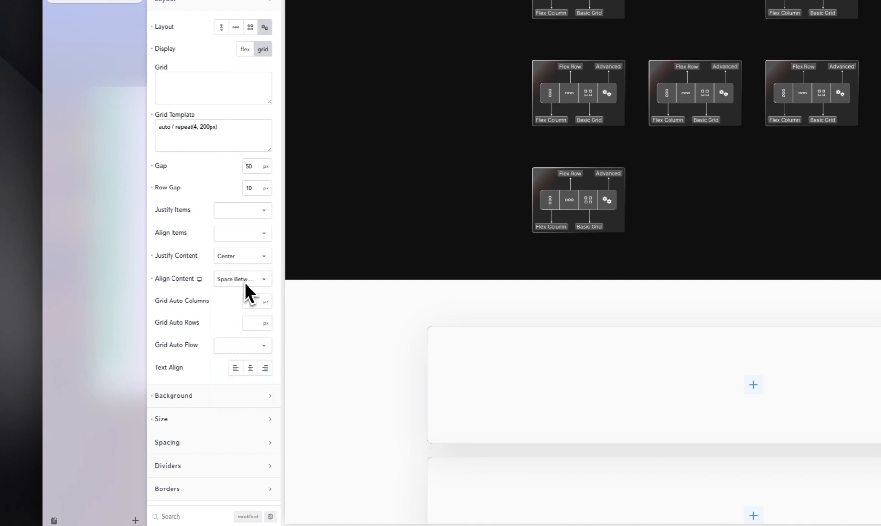
Reset the section's Align Content and Justify Content, and delete the light-blue div from the grid
left_click(152, 278)
left_click(152, 256)
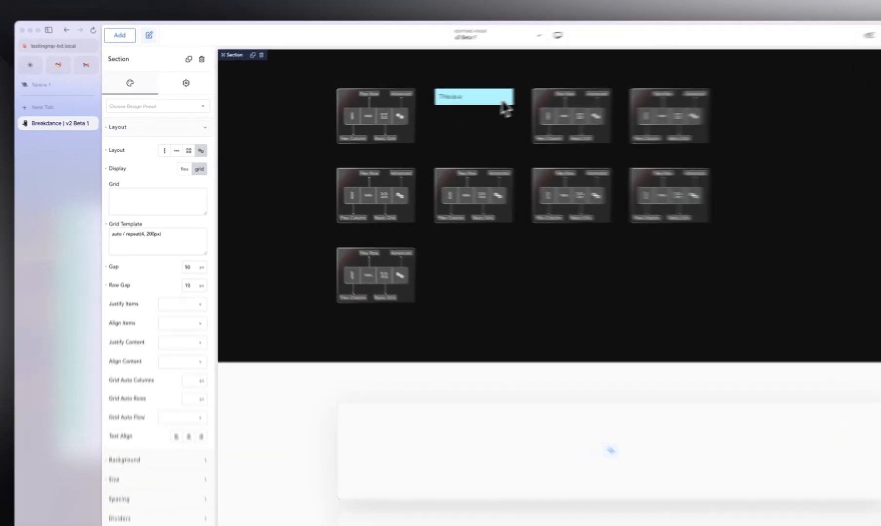
left_click(427, 106)
key("Delete")
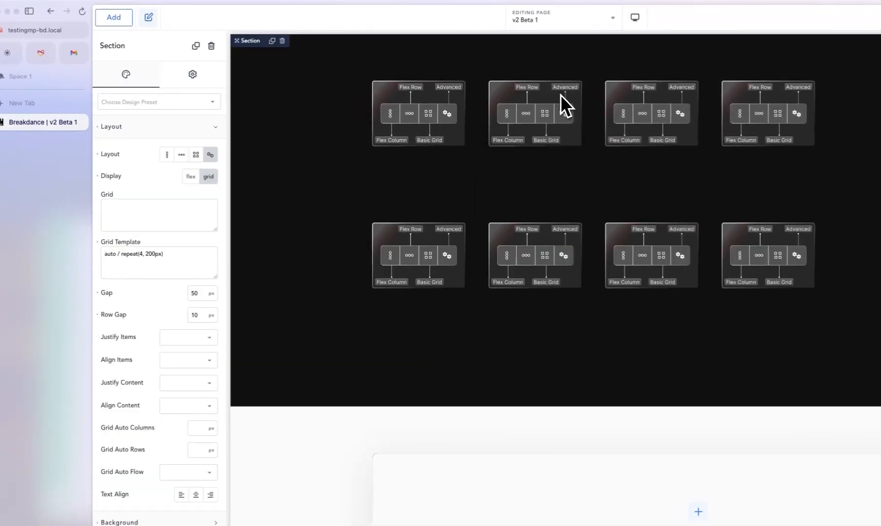
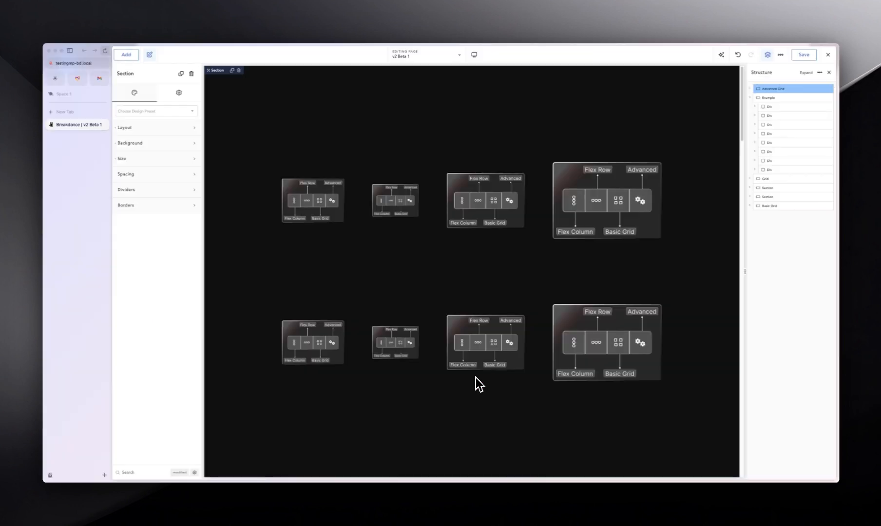
Set the layout of the section with the coloured cells to Advanced with the grid display
scroll(475, 377, "down", 3)
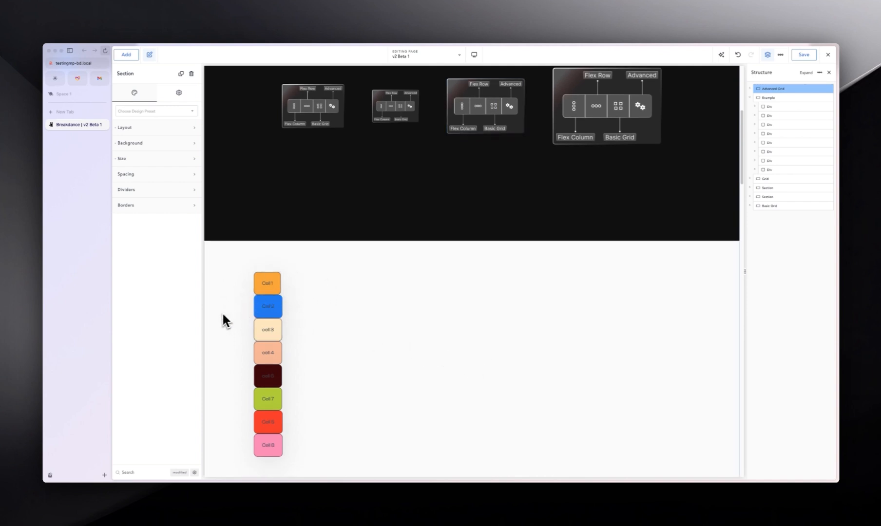
scroll(225, 325, "down", 1)
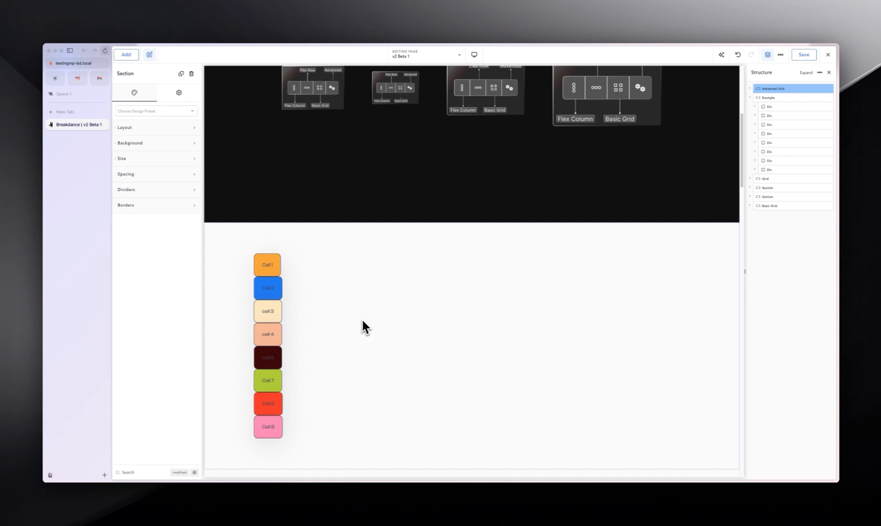
scroll(369, 316, "down", 1)
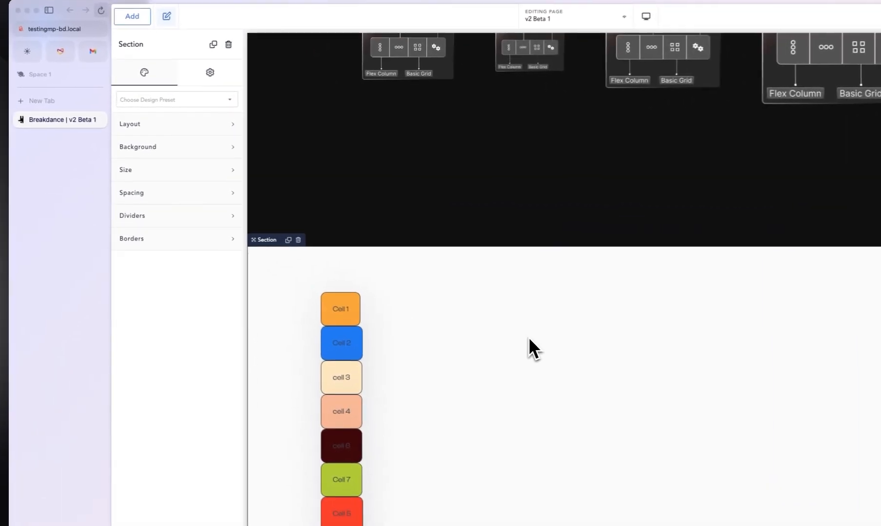
left_click(184, 127)
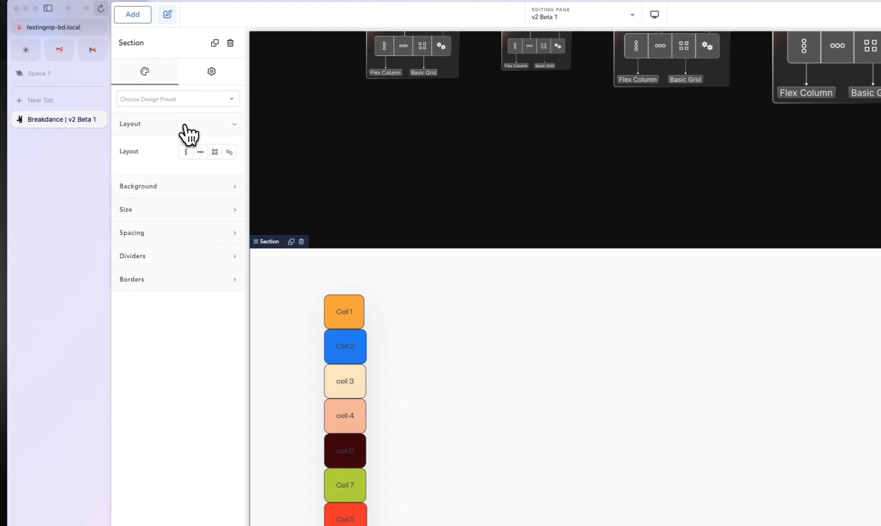
left_click(230, 154)
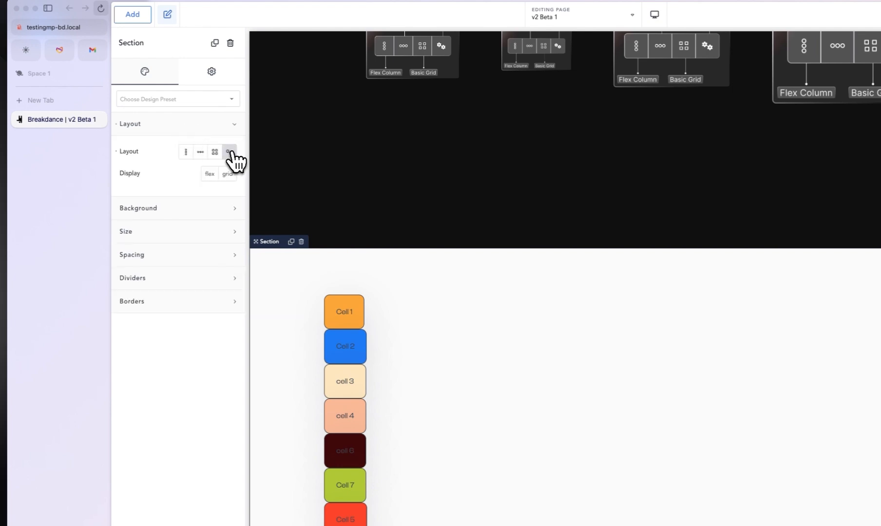
left_click(228, 174)
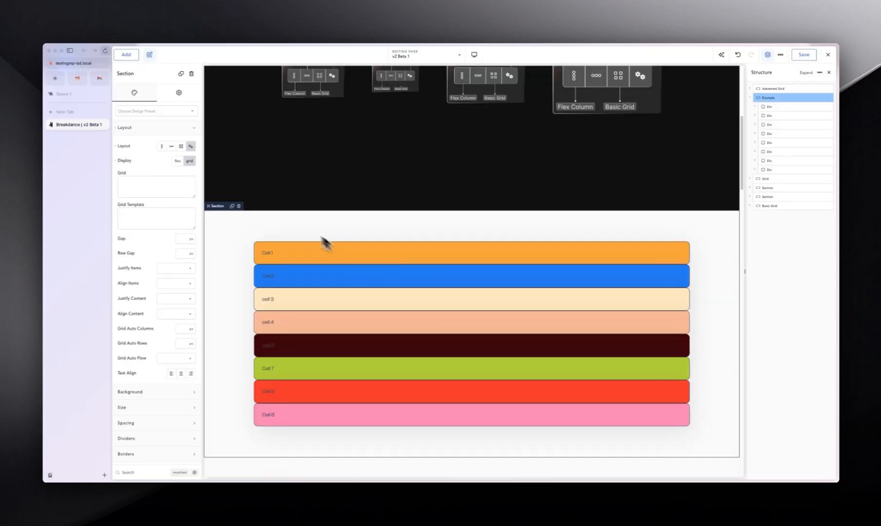
Define the section's Grid property as repeat(9, 1fr) / repeat(16, 1fr)
left_click(176, 191)
scroll(320, 240, "up", 5)
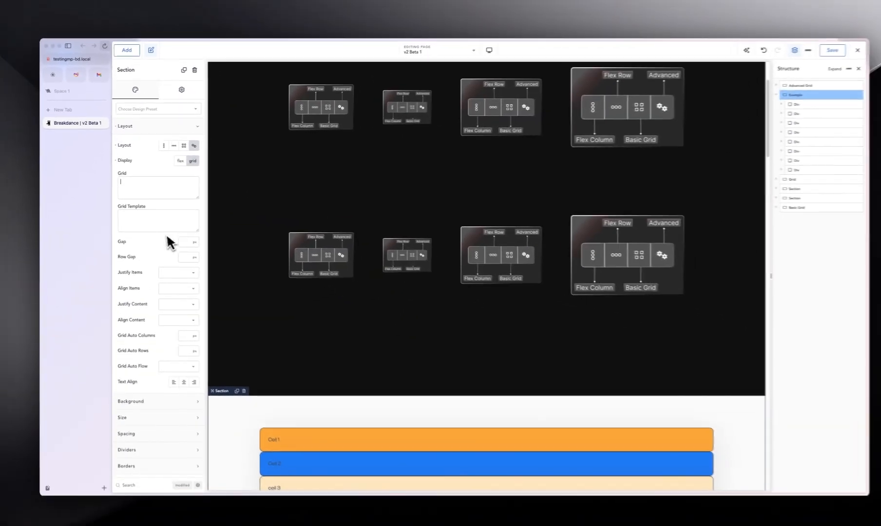
scroll(312, 331, "down", 5)
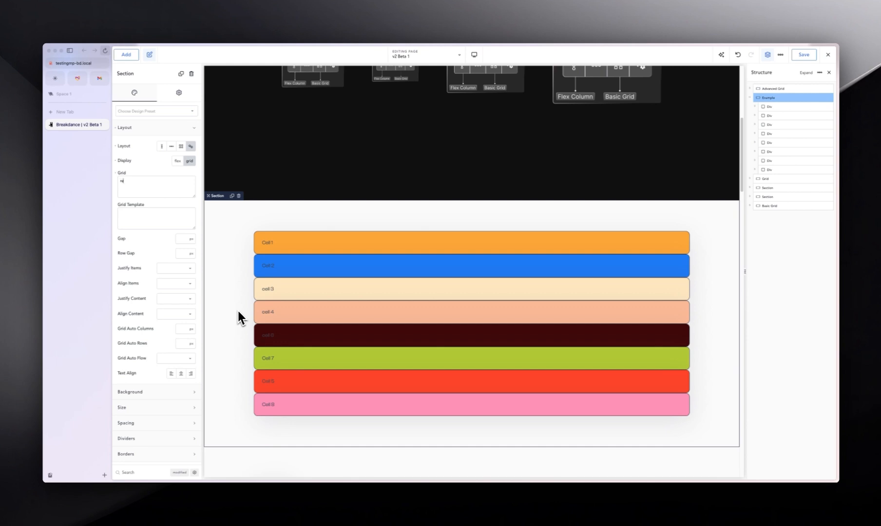
type("peat(9,")
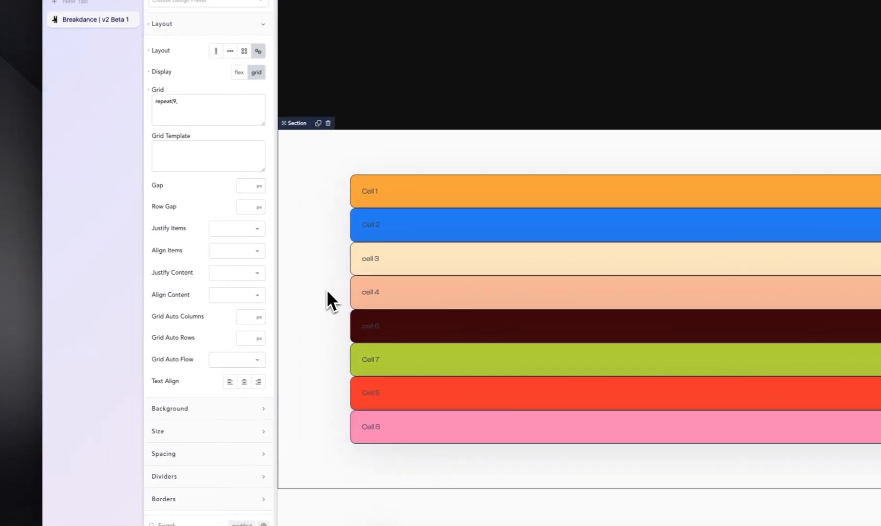
type("1fr")
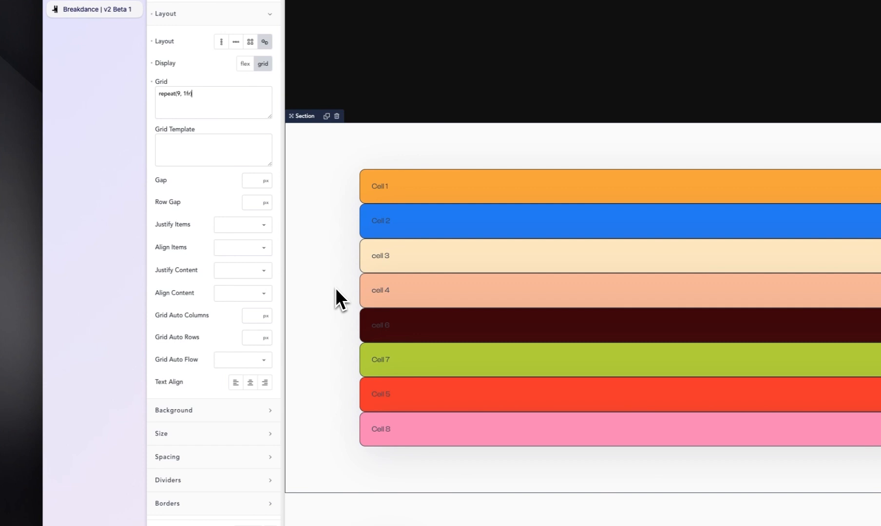
type(") /")
type("repeat")
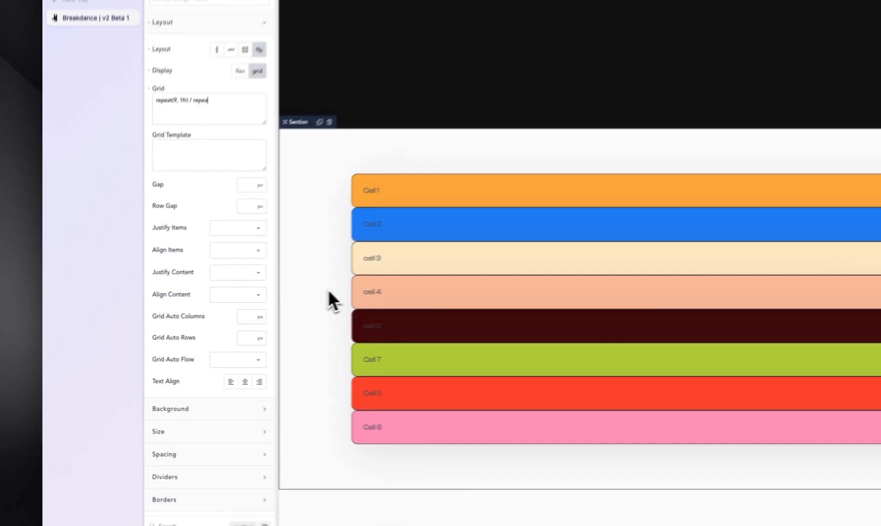
type("(16,")
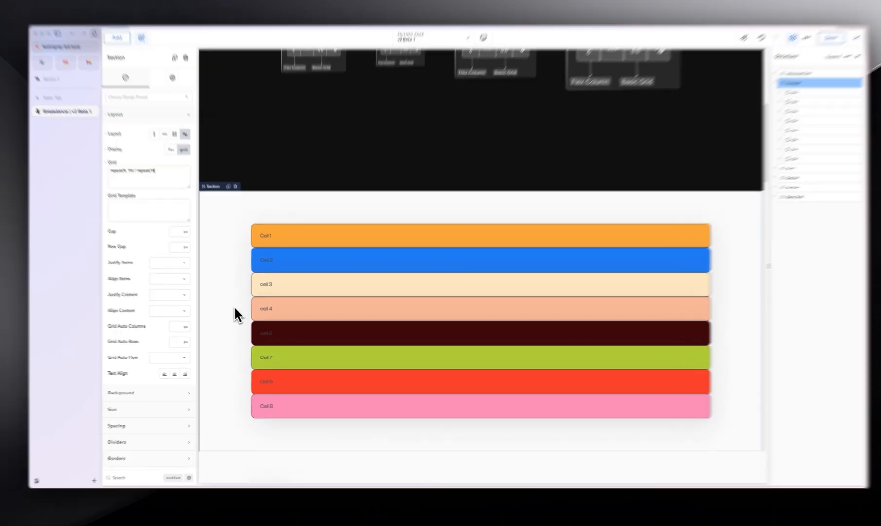
type(" 1fr")
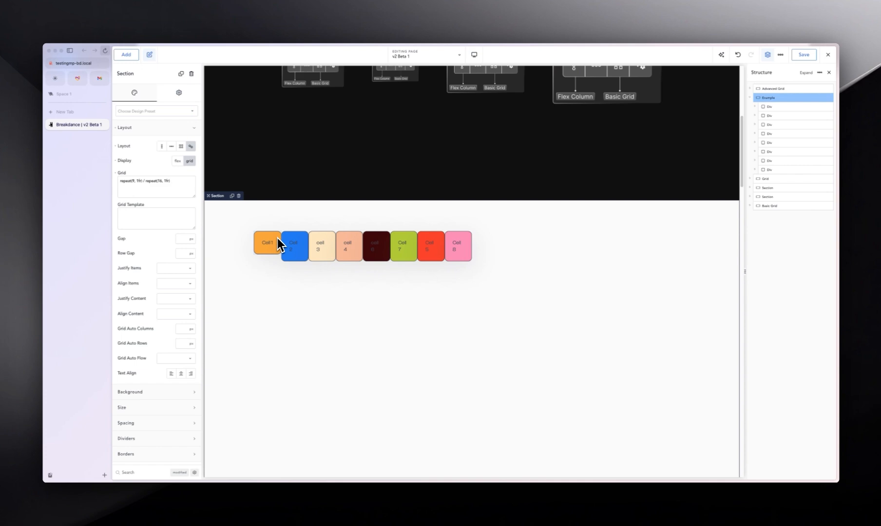
Set both the Grid Column and Grid Row of Cell 1 to span 3, and save the page
key("super+Tab")
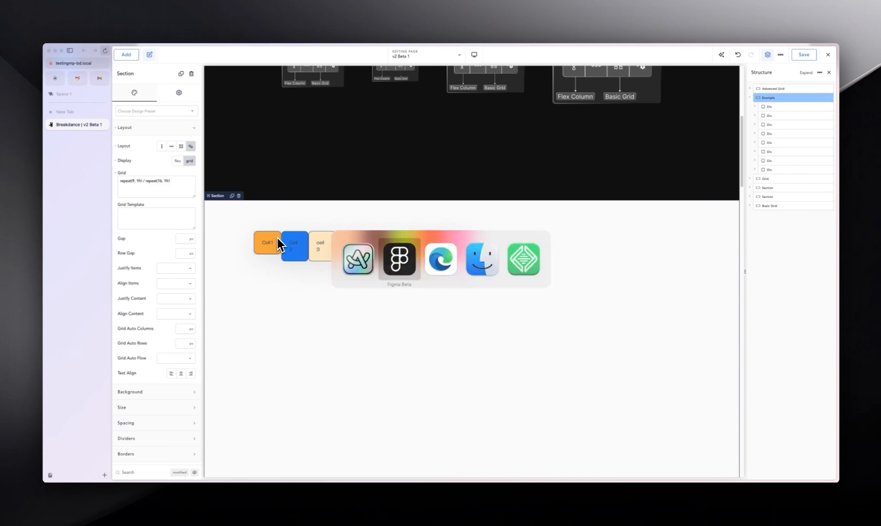
key("super+Tab")
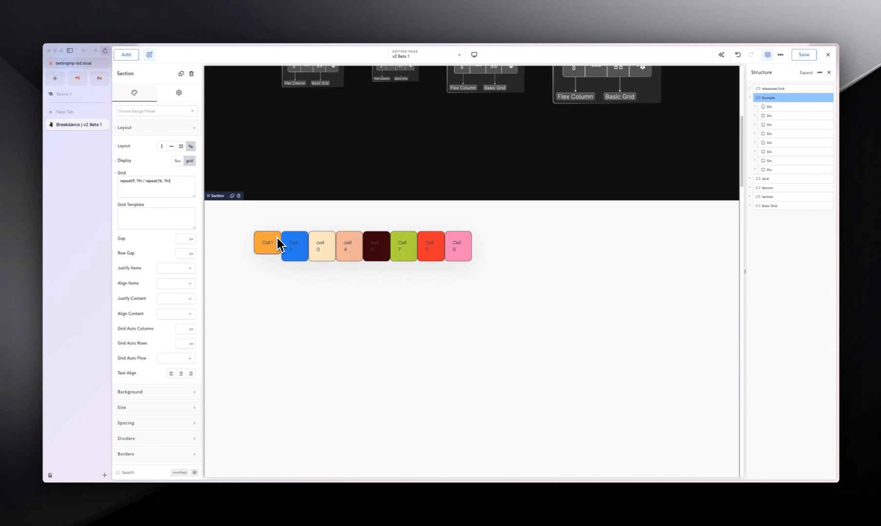
left_click(279, 239)
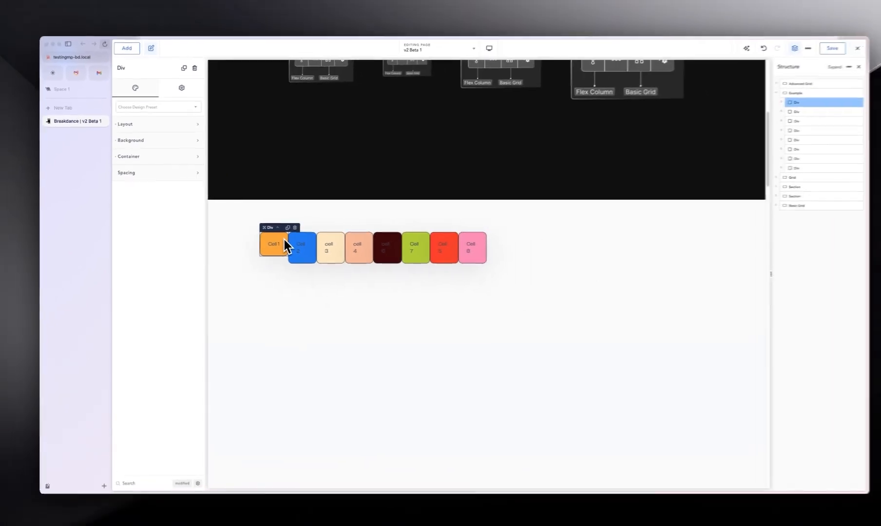
type("grid")
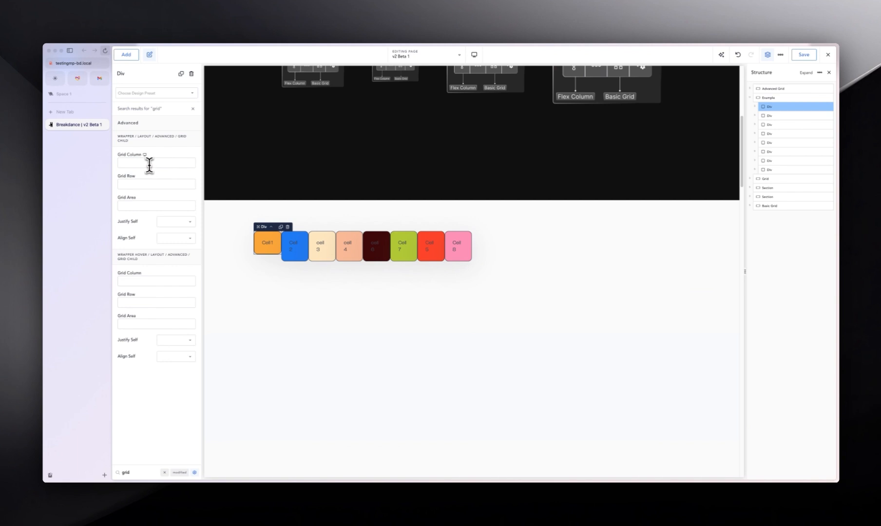
left_click(149, 162)
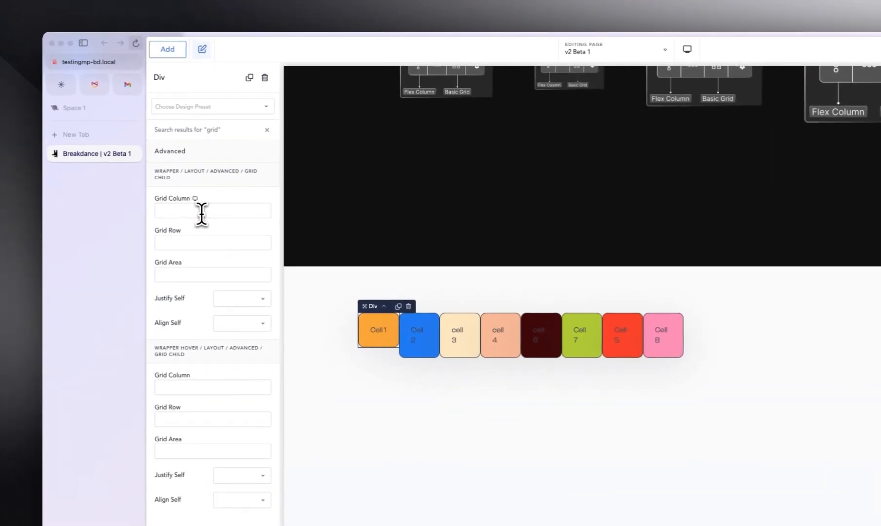
type("span 3")
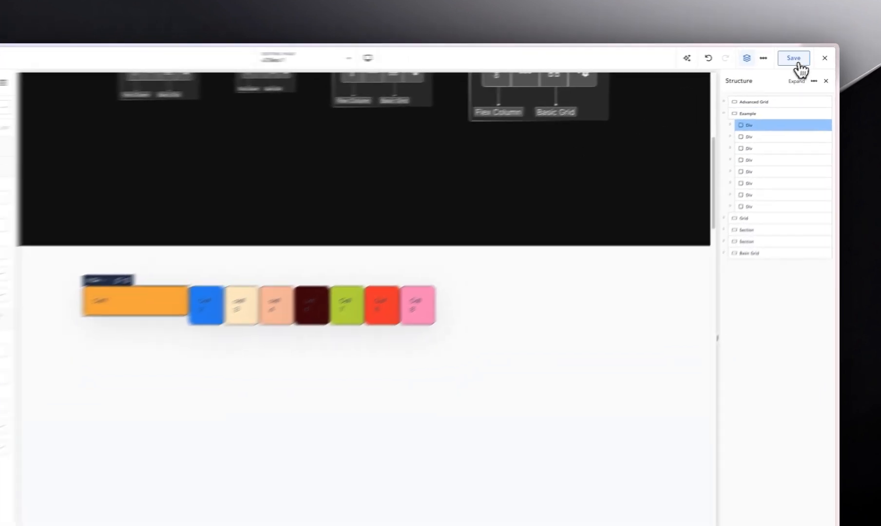
left_click(804, 55)
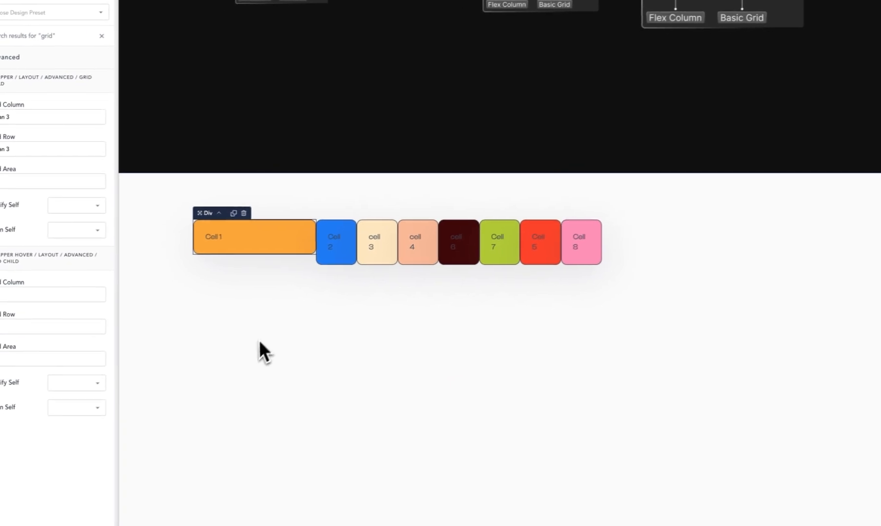
Set the Align Items of the section with the coloured cells to Stretch
left_click(312, 254)
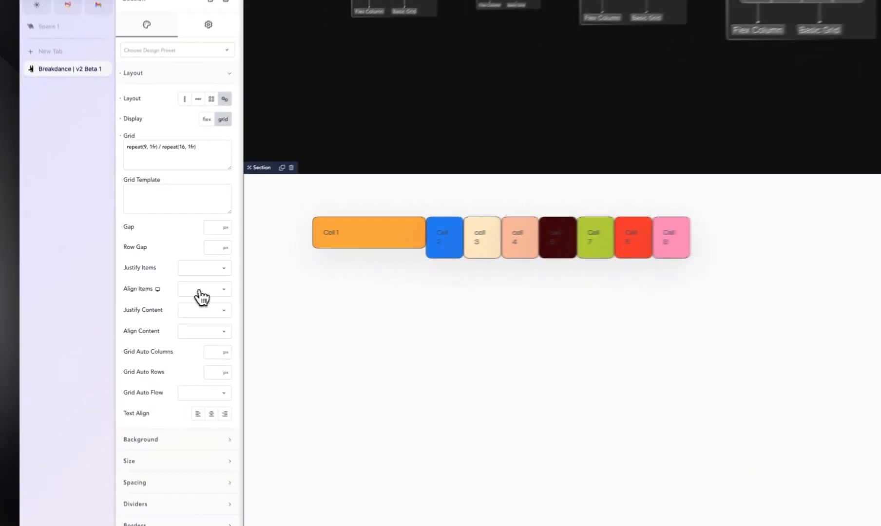
left_click(176, 283)
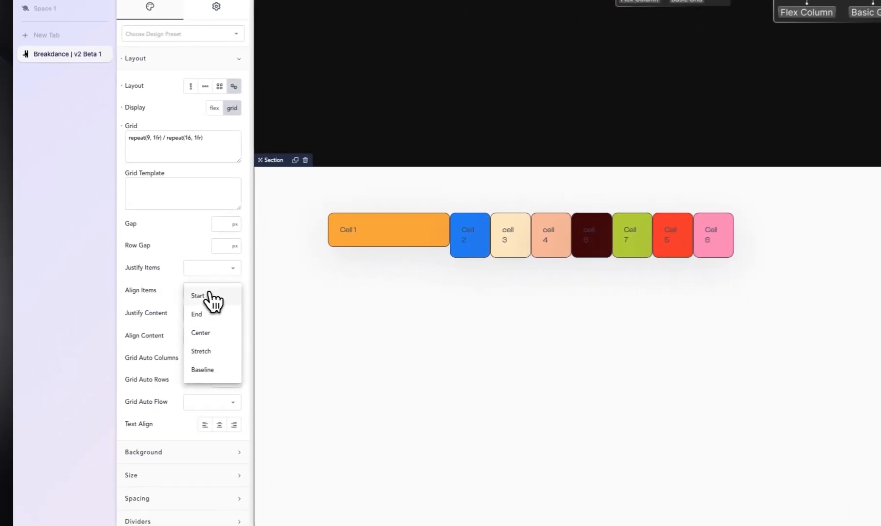
left_click(208, 352)
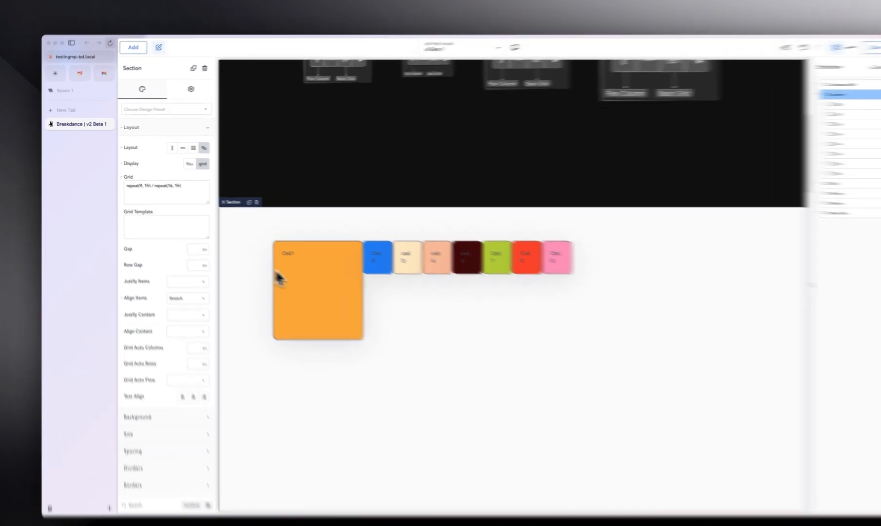
Try Cell 1 without its Grid Row span, and undo the removal
left_click(285, 267)
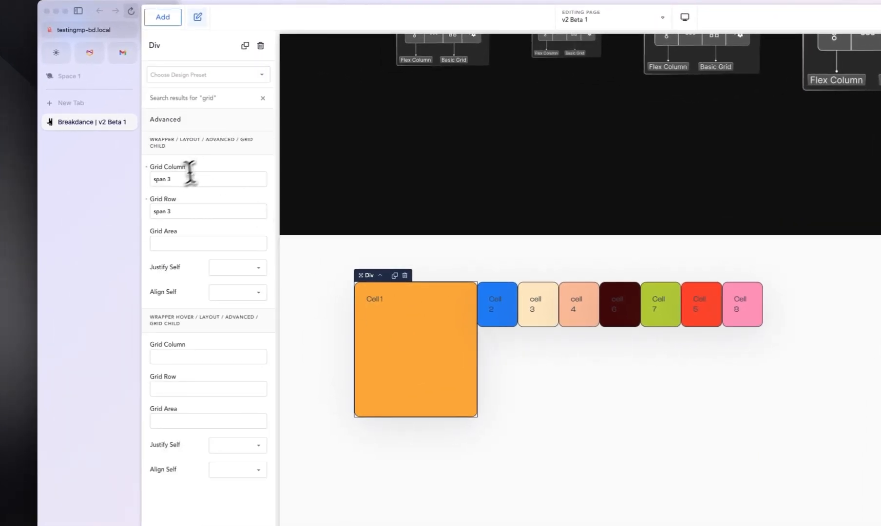
left_click_drag(157, 181, 183, 181)
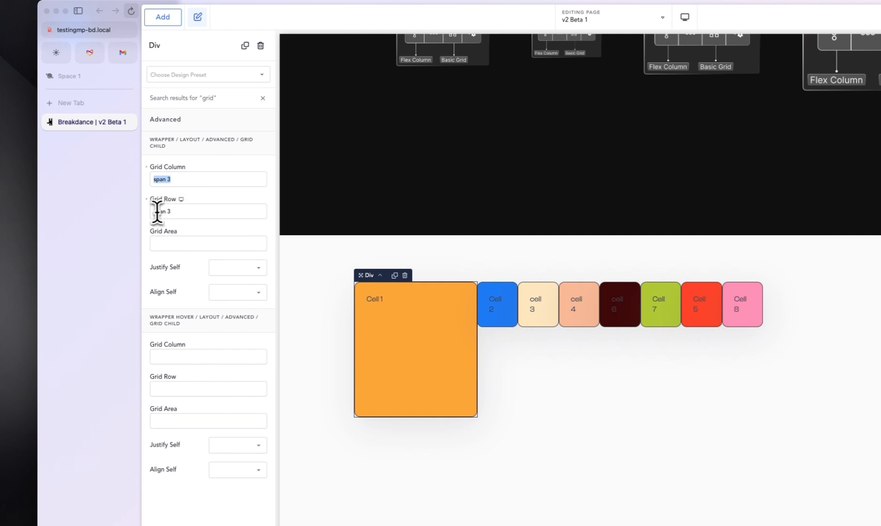
left_click_drag(157, 212, 181, 210)
key("BackSpace")
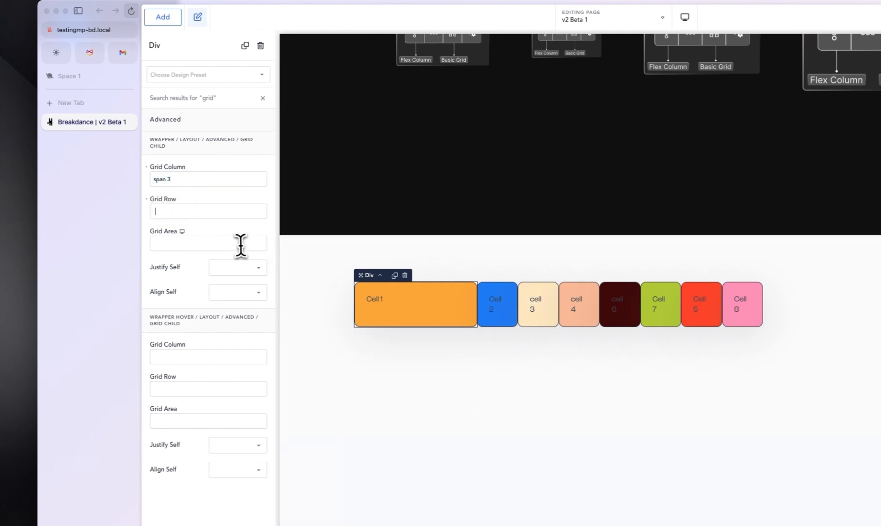
key("super+z")
Check the bento layout in Figma and give Cell 2 a Grid Column of span 4 and a Grid Row of span 2
left_click(507, 300)
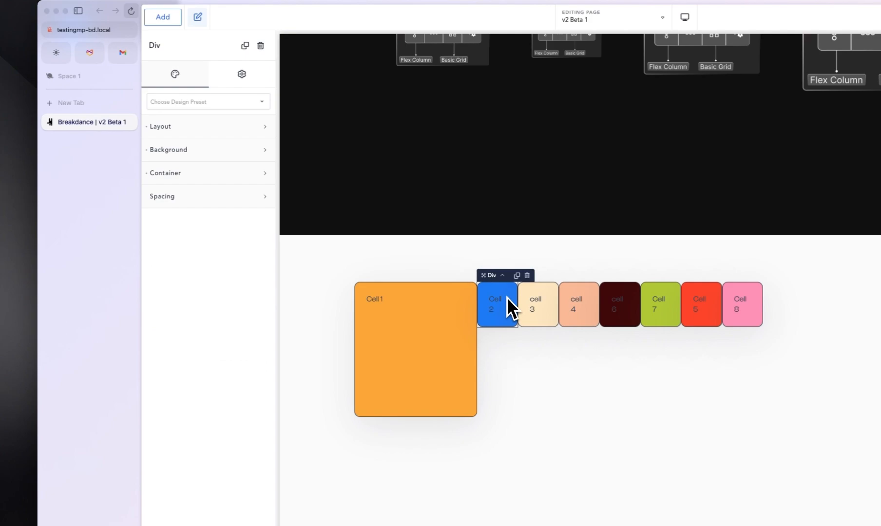
key("super+Tab")
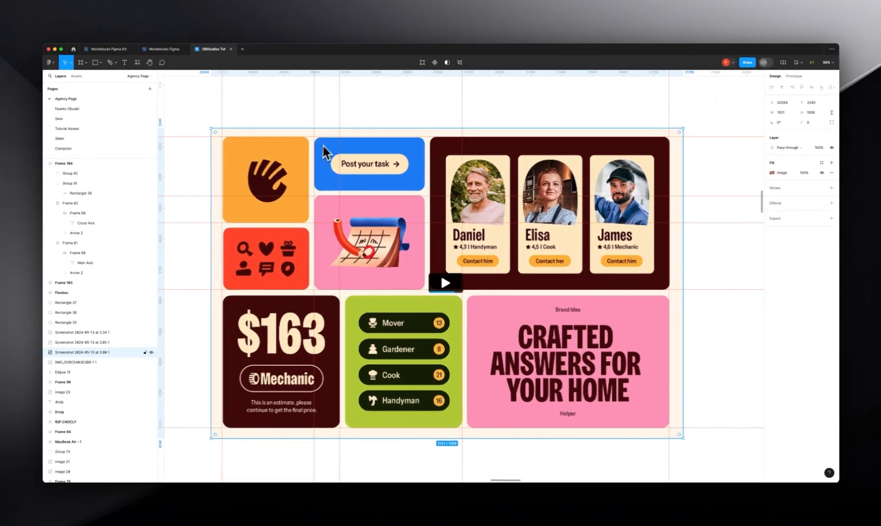
key("super+Tab")
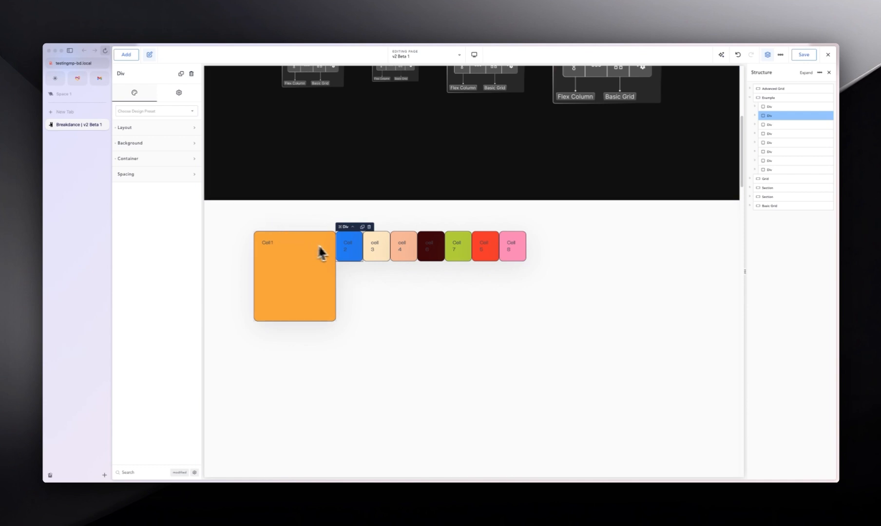
type("grid")
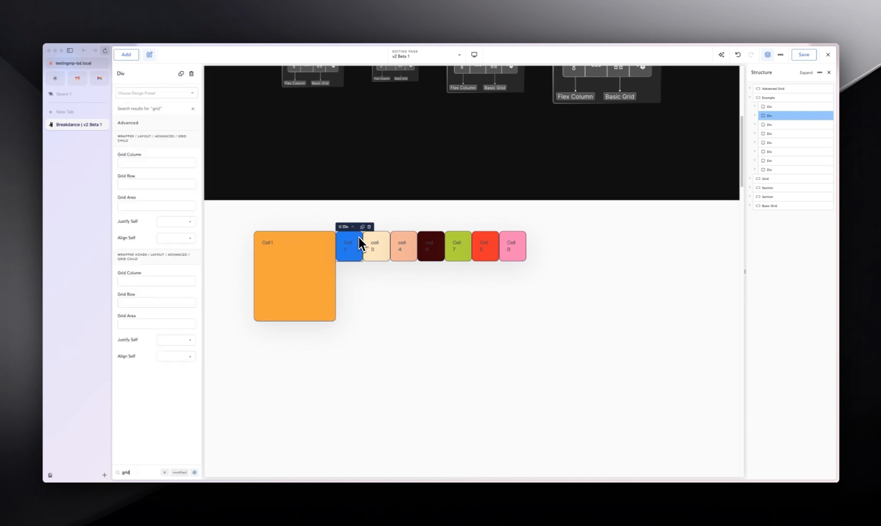
left_click(230, 206)
type("span 3")
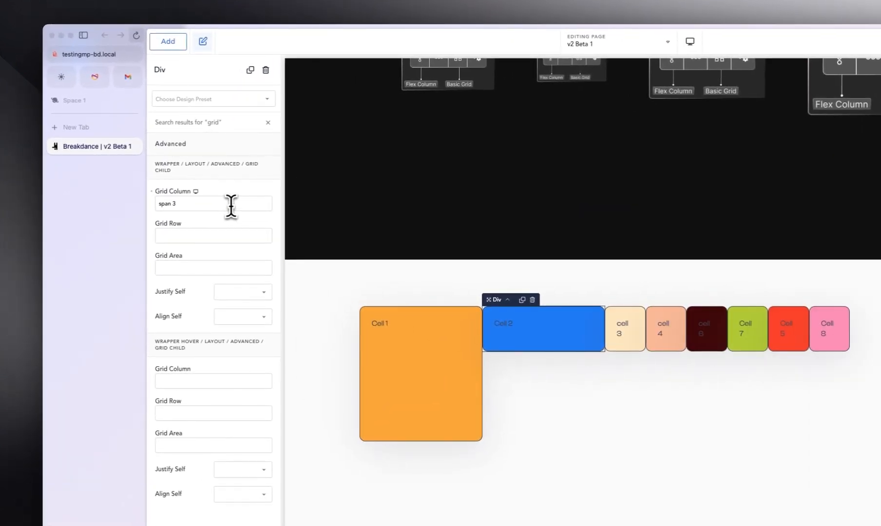
key("BackSpace")
type("4")
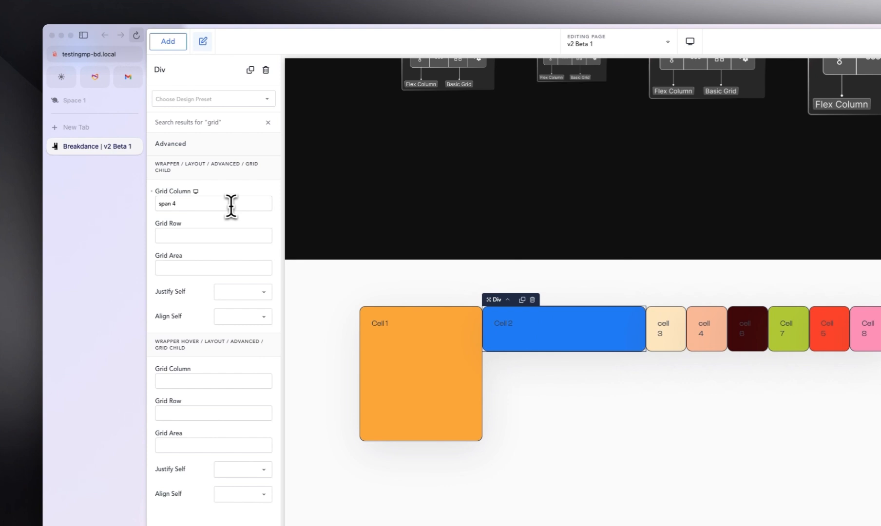
left_click(215, 232)
type("span 2")
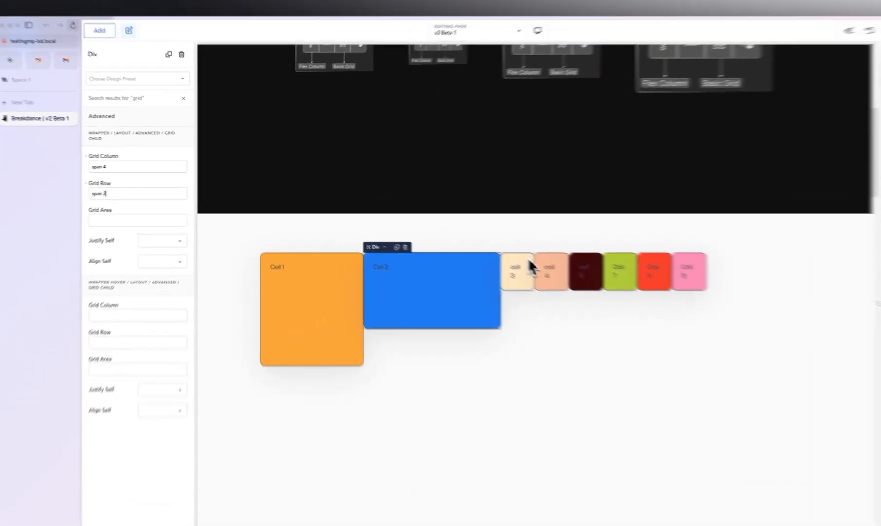
Give Cell 3 a Grid Column of span 9 and a Grid Row of span 5
left_click(468, 246)
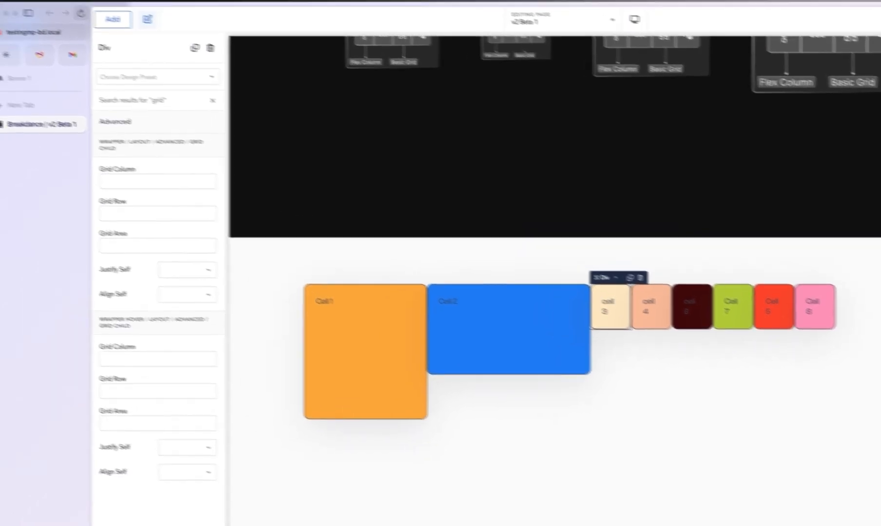
left_click(171, 181)
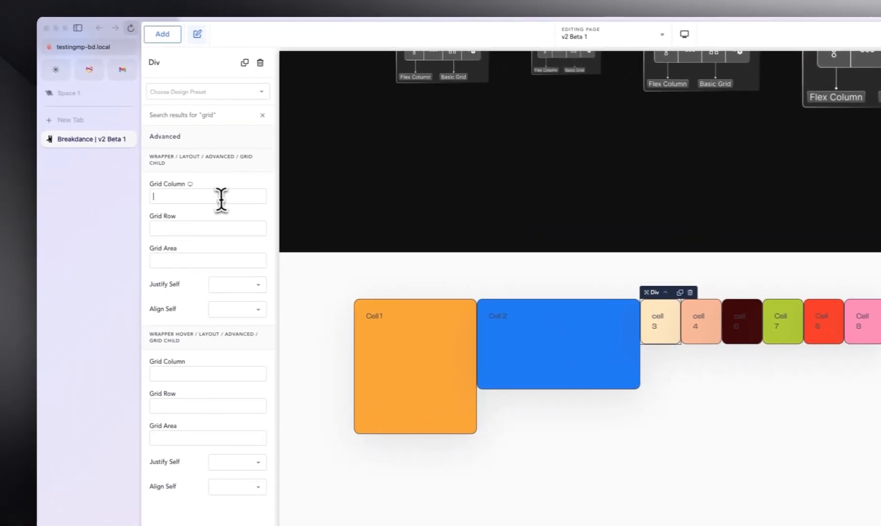
type("span 8")
key("BackSpace")
type("9")
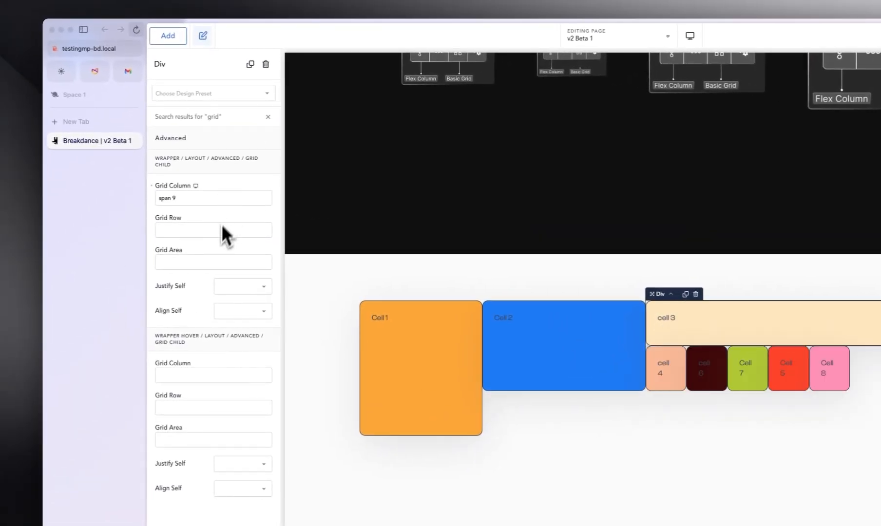
left_click(210, 230)
type("span 8")
key("BackSpace")
type("5")
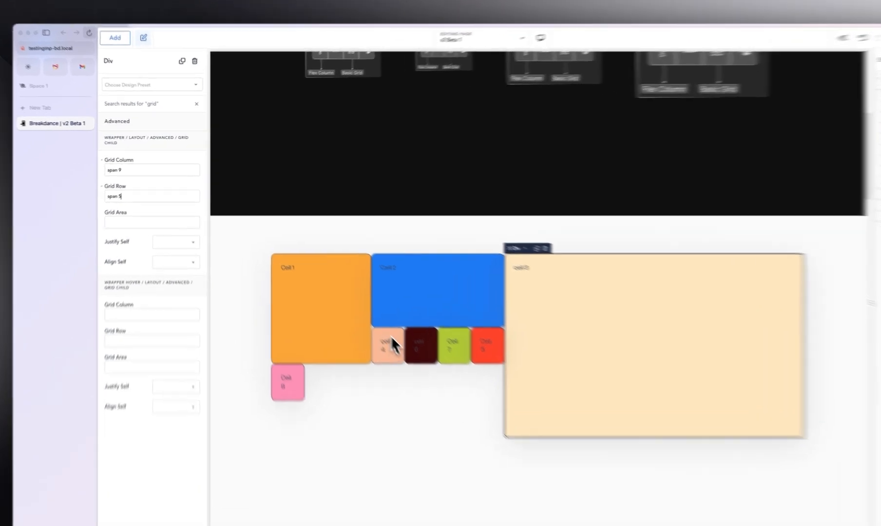
Find the grid child settings of cell 4 and set its Grid Column to span 4
left_click(437, 375)
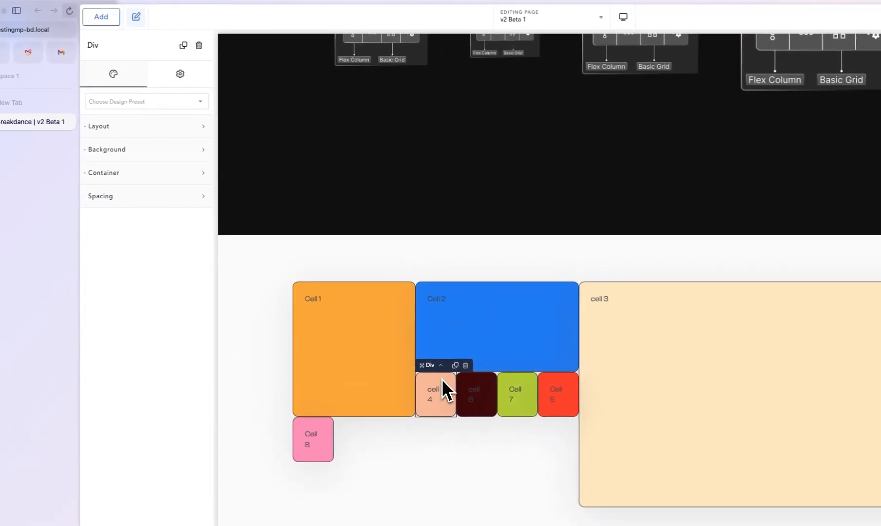
key("super+f")
type("grid")
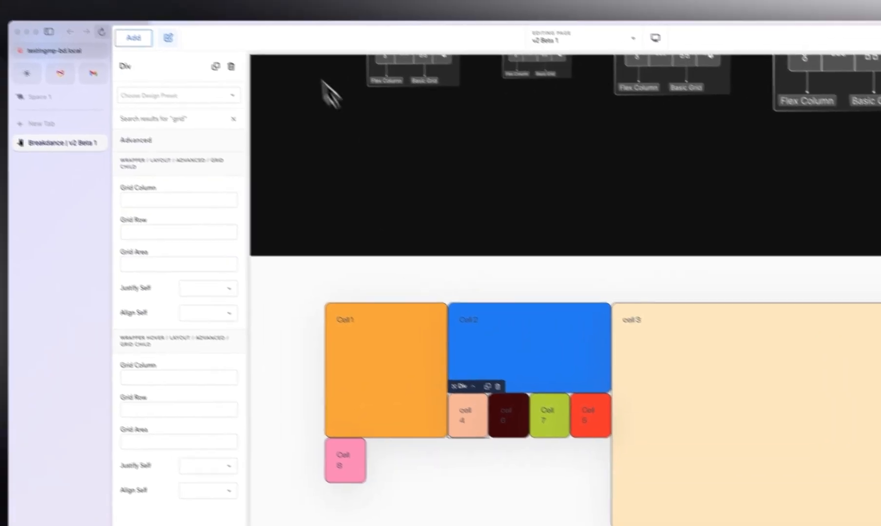
left_click(168, 200)
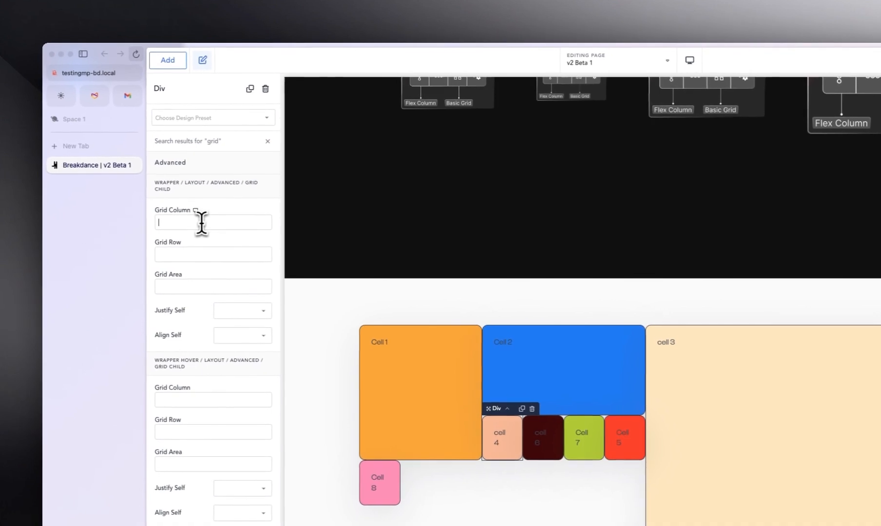
type("span 3")
key("BackSpace")
type("4")
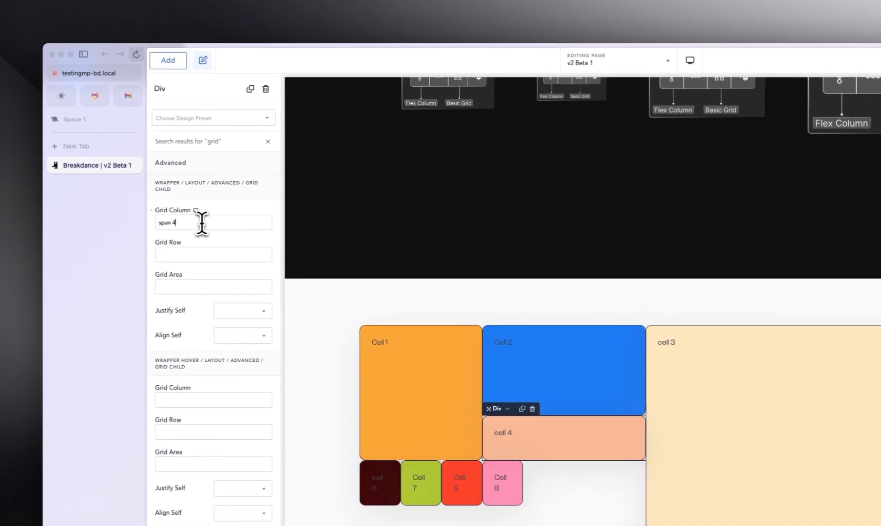
Set cell 4's Grid Row to span 3
key("Tab")
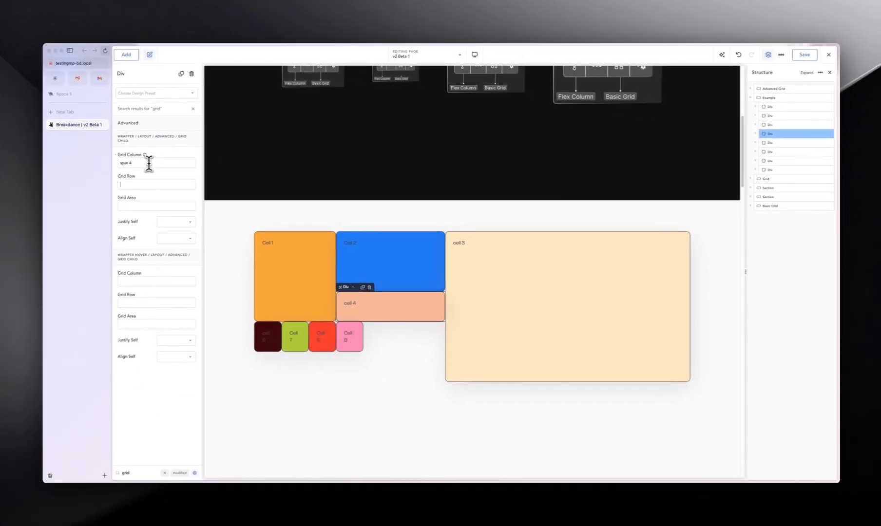
type("span 2")
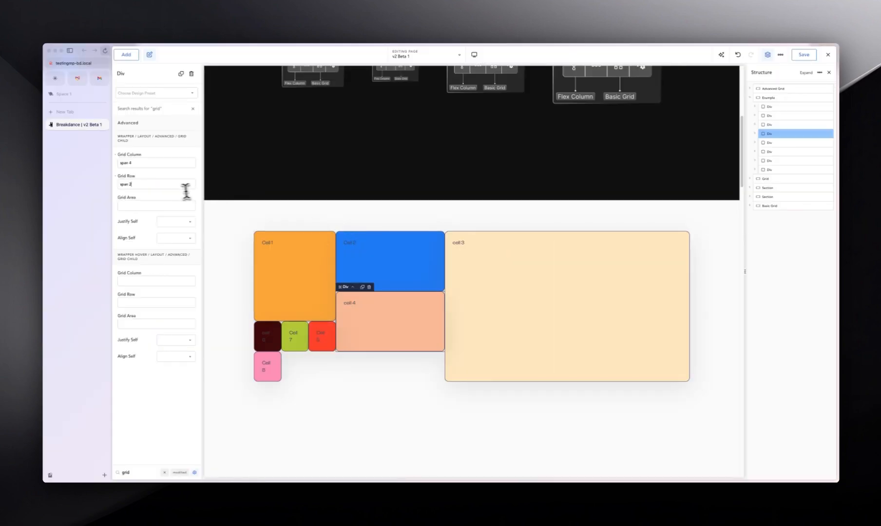
key("BackSpace")
type("3")
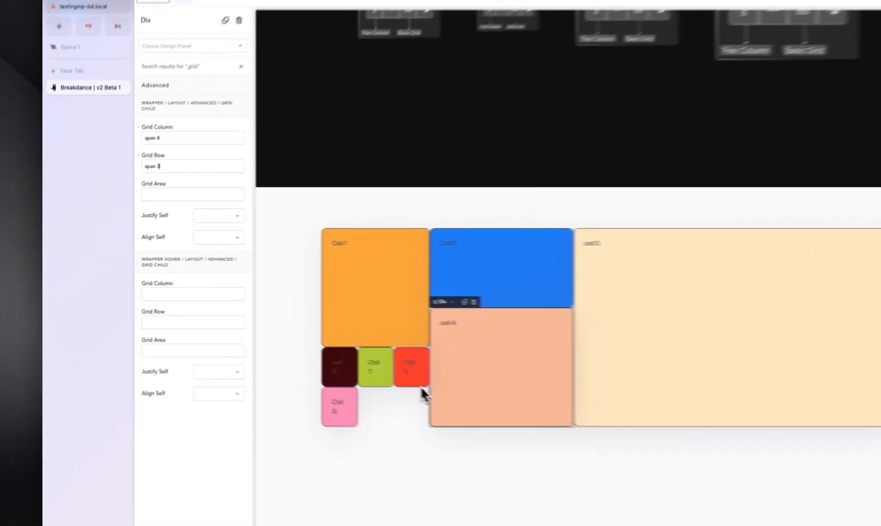
Give Cell 5 a Grid Column of span 3 and a Grid Row of span 2
left_click(463, 395)
type("grid")
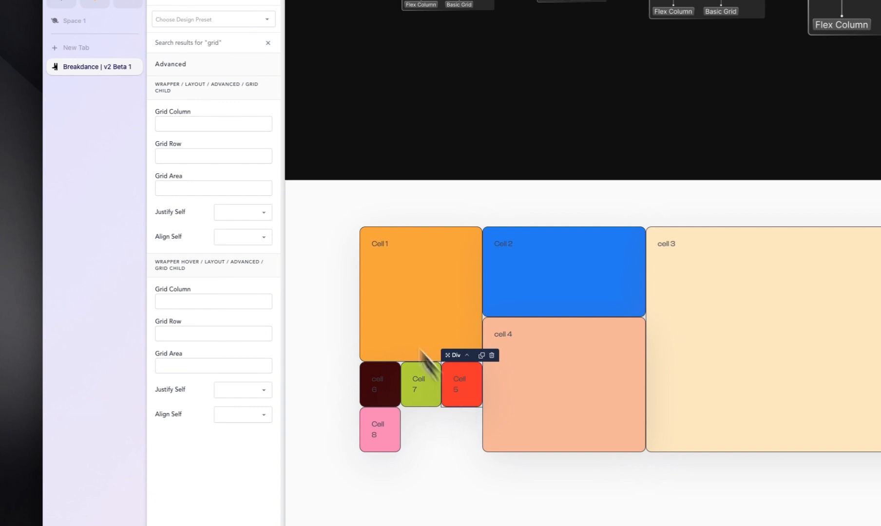
left_click(185, 125)
type("span 3")
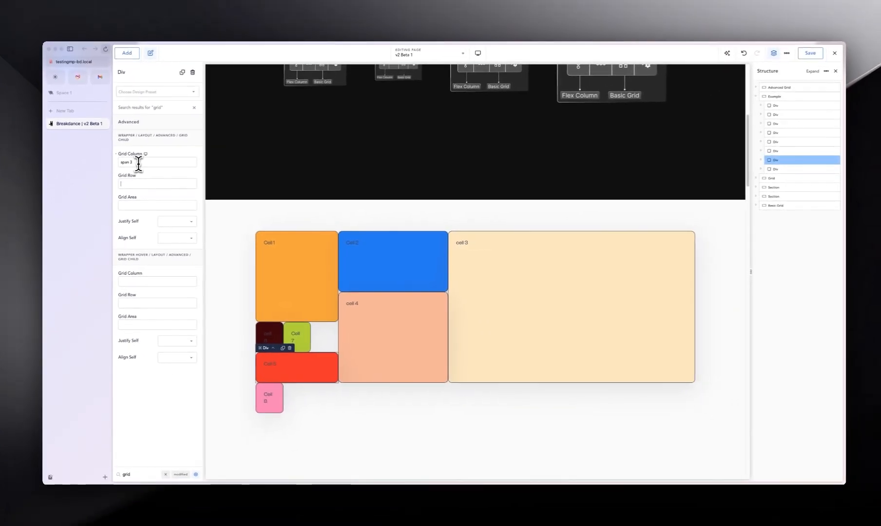
key("Tab")
type("span 2")
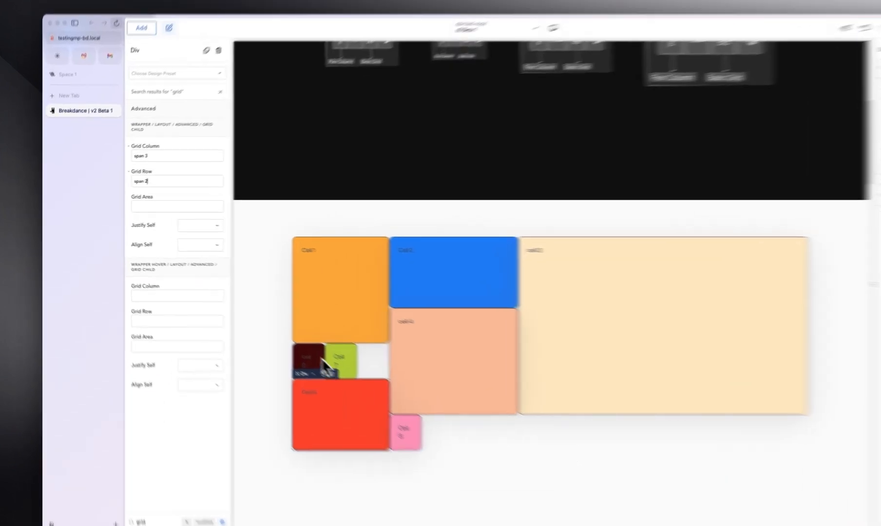
Give cell 6 a Grid Column of span 4 and a Grid Row of span 4
left_click(274, 326)
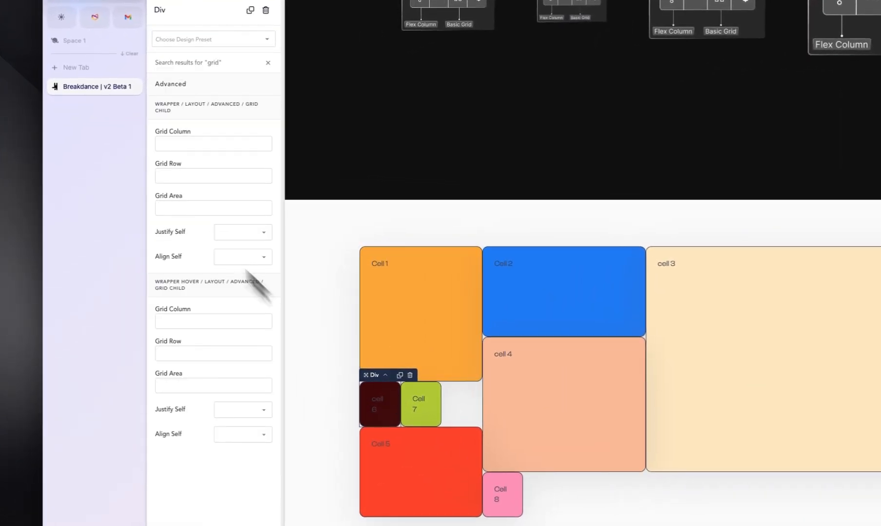
left_click(201, 144)
type("span 4")
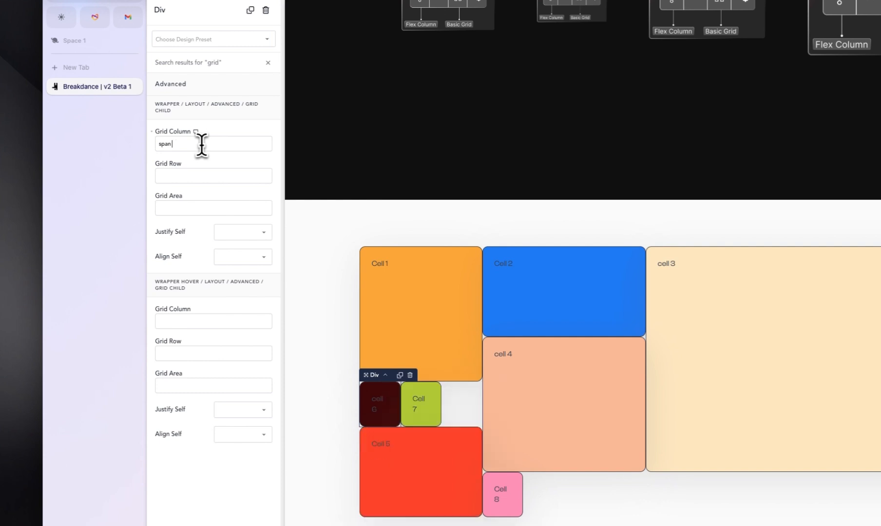
left_click(196, 176)
type("span 3")
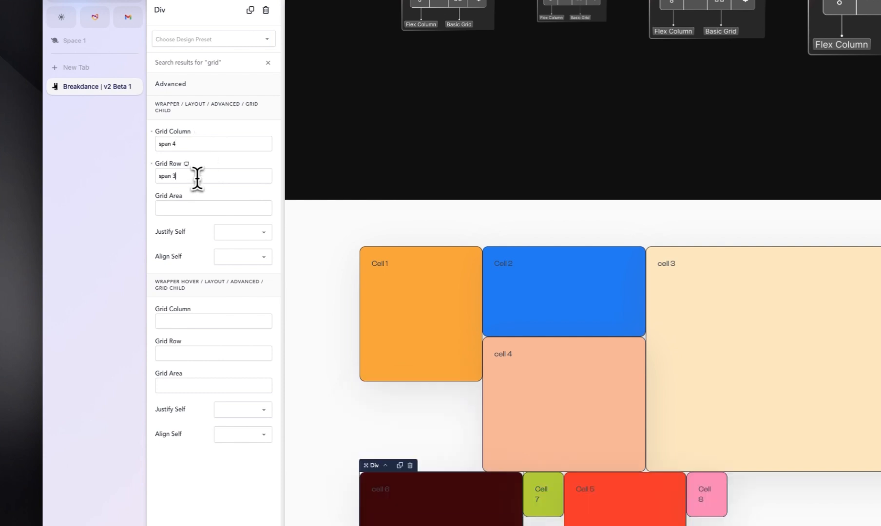
key("BackSpace")
type("4")
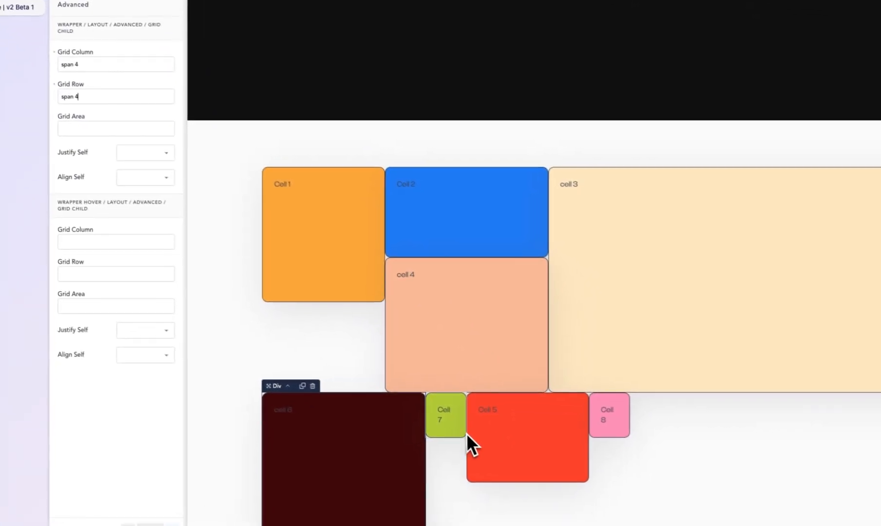
Give Cell 7 a Grid Column of span 4 and a Grid Row of span 4
left_click(491, 456)
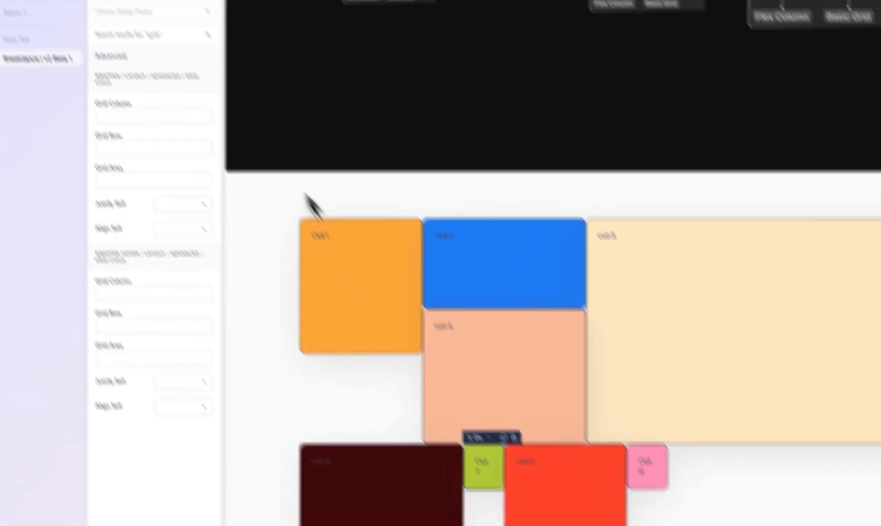
left_click(134, 60)
type("span 3")
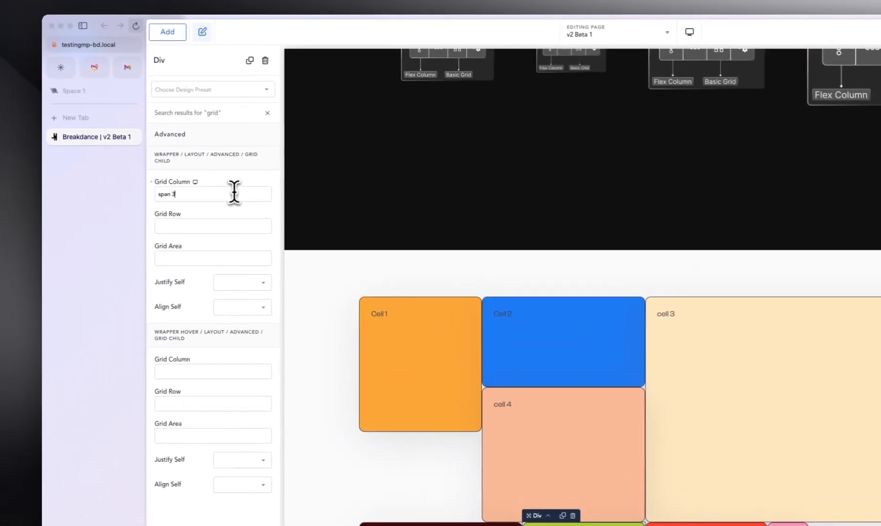
key("BackSpace")
type("4")
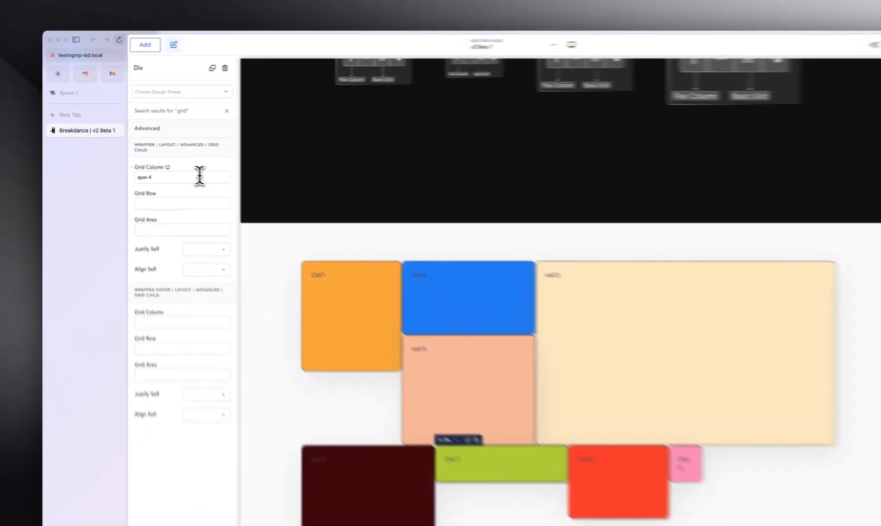
key("Tab")
type("span 4")
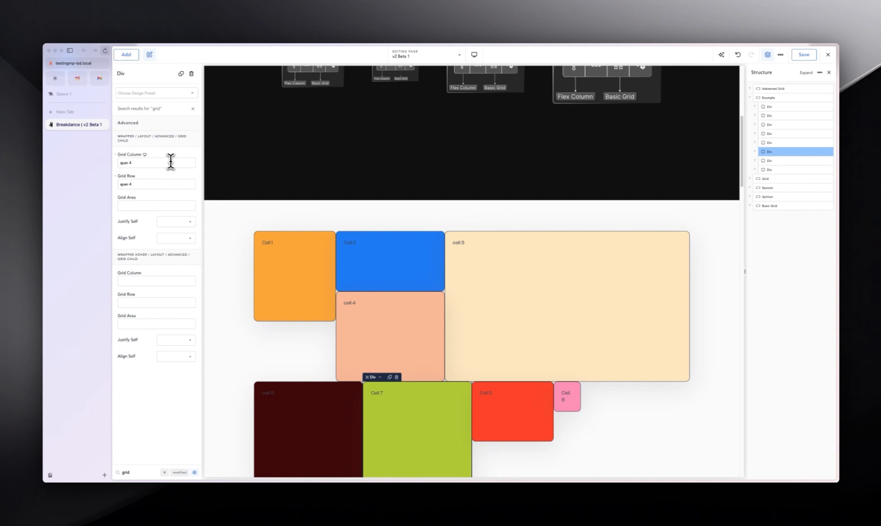
Give Cell 8 a Grid Column of span 8 and a Grid Row of span 4
scroll(452, 336, "down", 4)
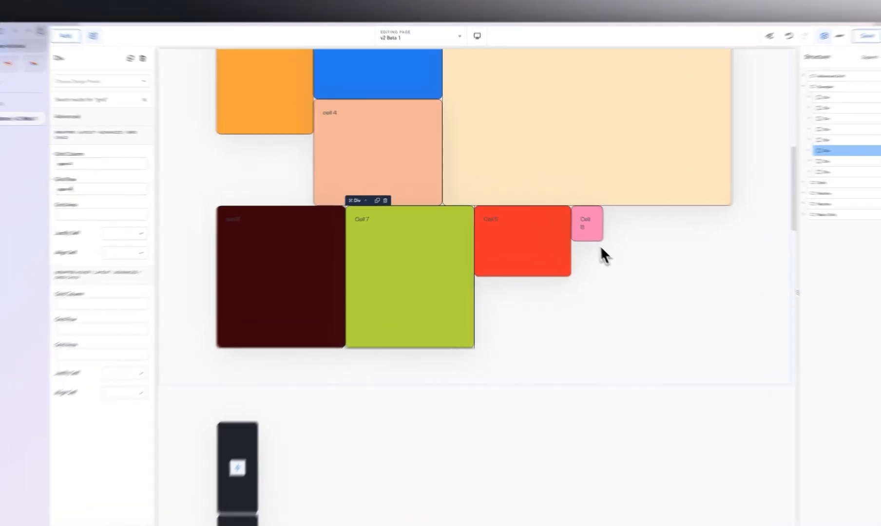
left_click(575, 224)
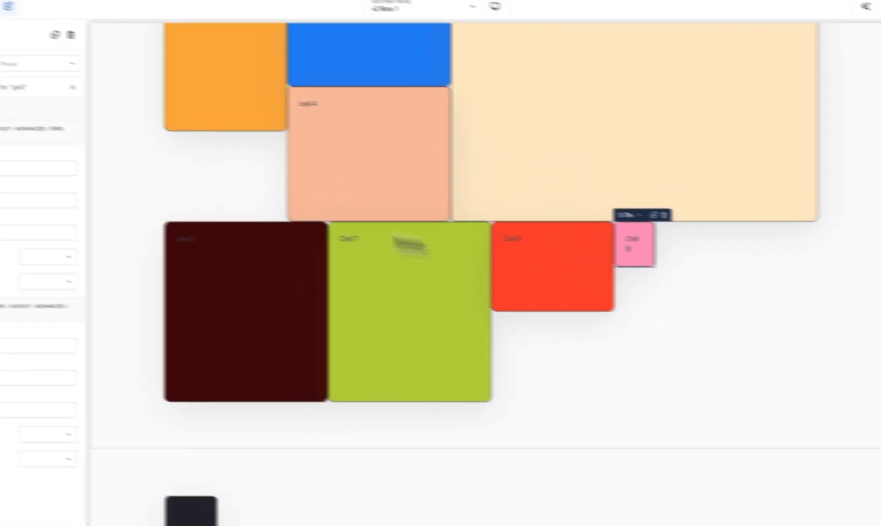
left_click(20, 169)
type("span 8")
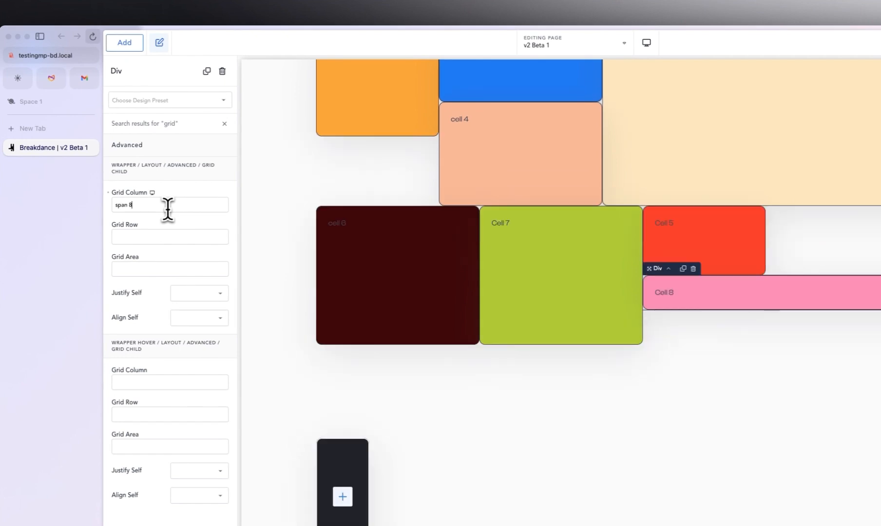
left_click(164, 237)
type("span 4")
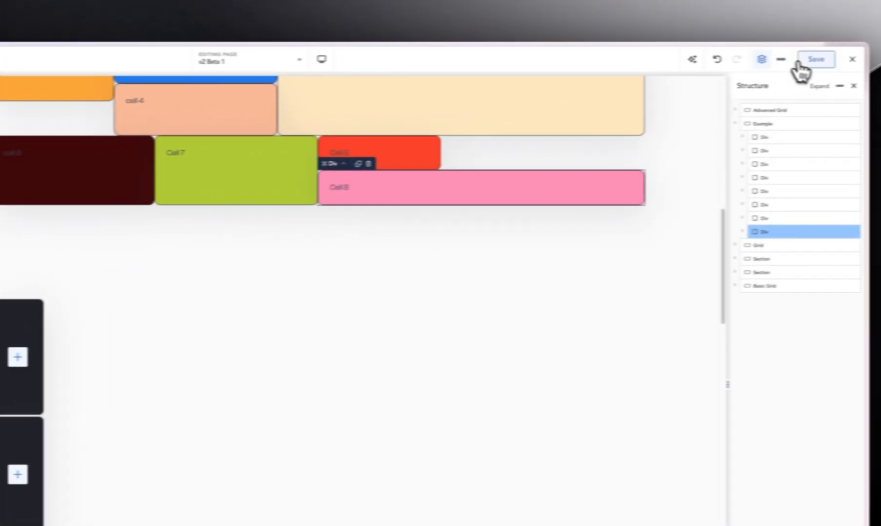
Save the page and select the red Cell 5 in the bento grid
left_click(801, 63)
scroll(724, 336, "up", 2)
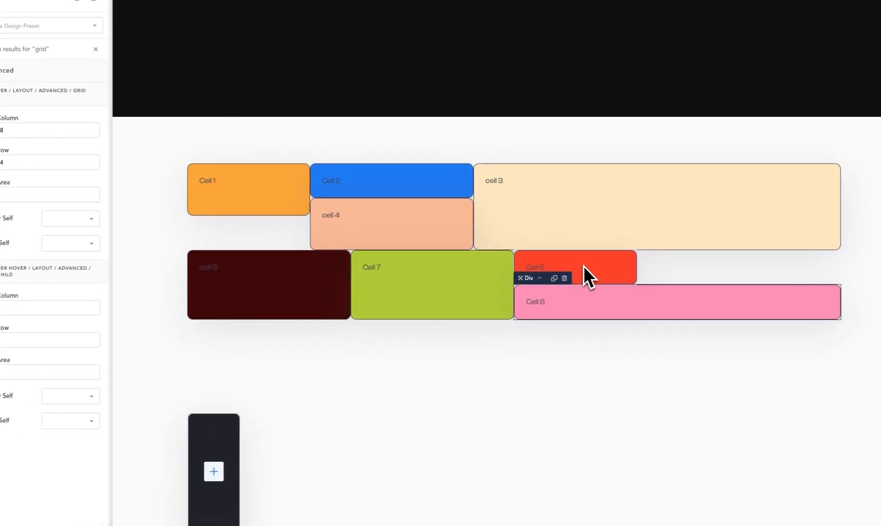
left_click(597, 269)
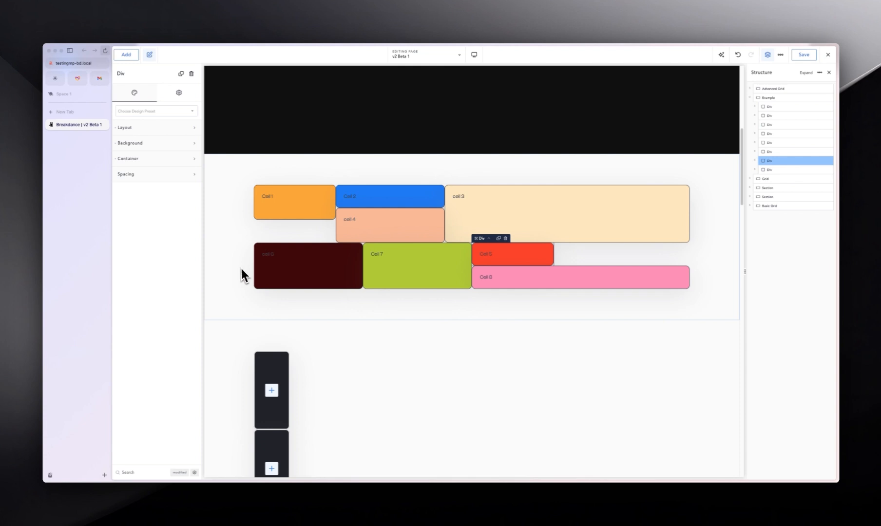
Save the page again and view the bento grid on its front-end version
scroll(241, 276, "up", 1)
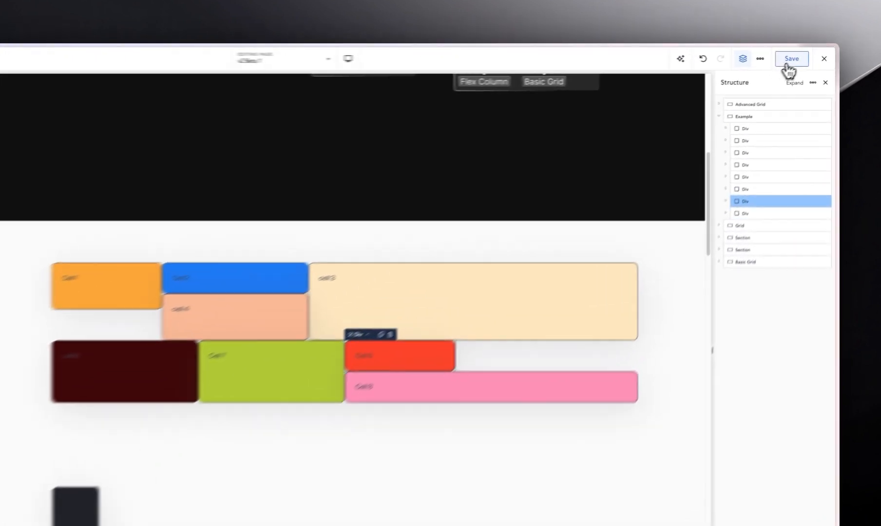
left_click(803, 54)
left_click(821, 61)
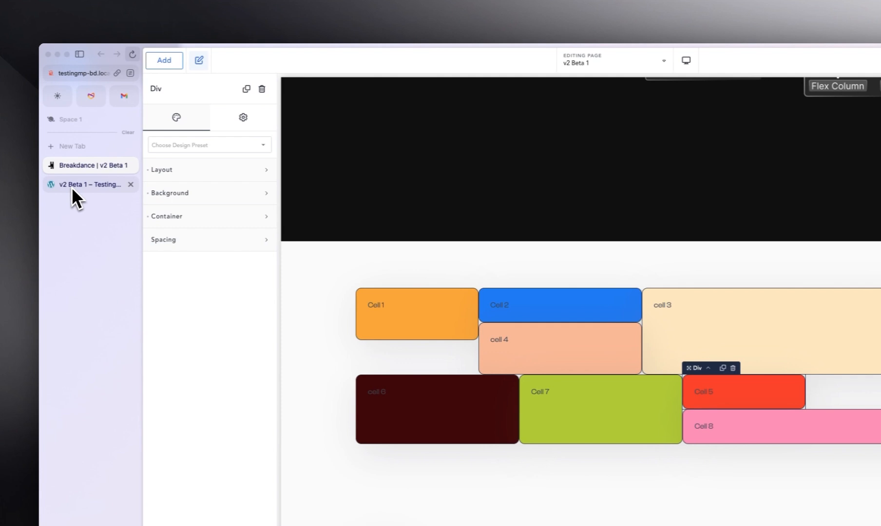
left_click(71, 186)
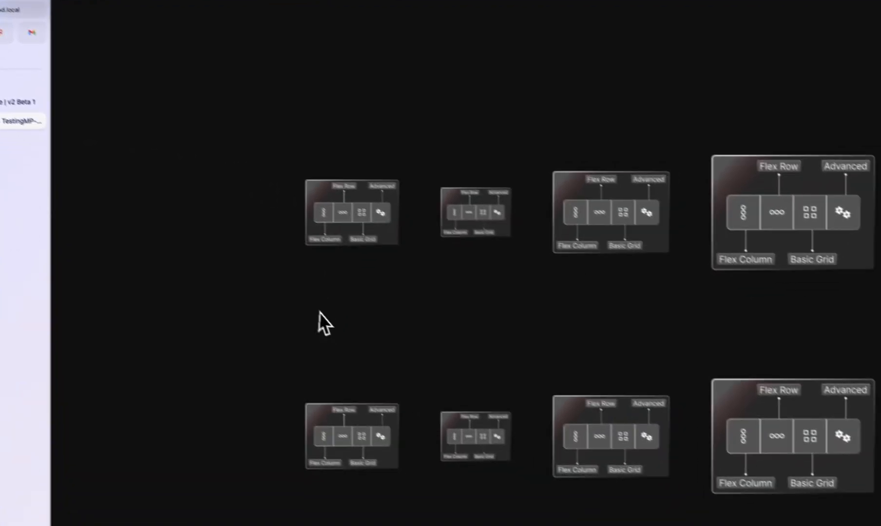
scroll(319, 312, "down", 3)
scroll(313, 252, "down", 2)
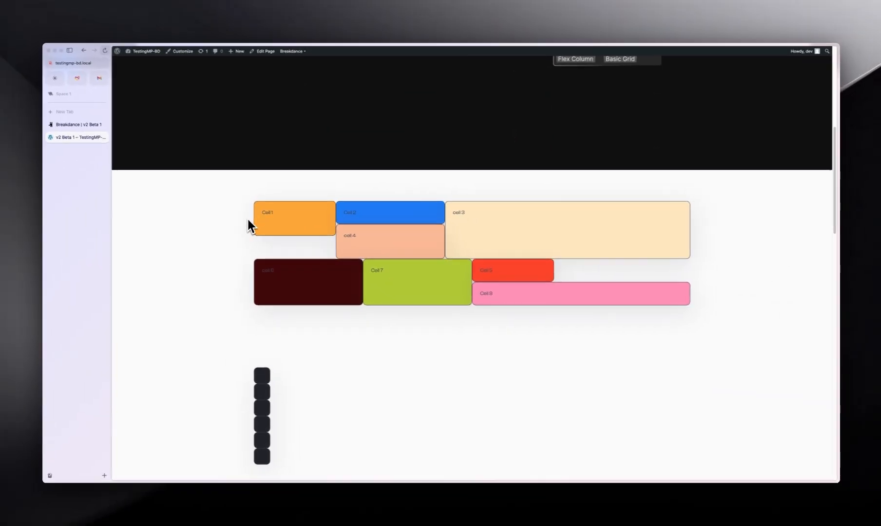
Inspect the live page with the browser's developer tools and show the numbered grid overlay for the bento section container
key("super+alt+i")
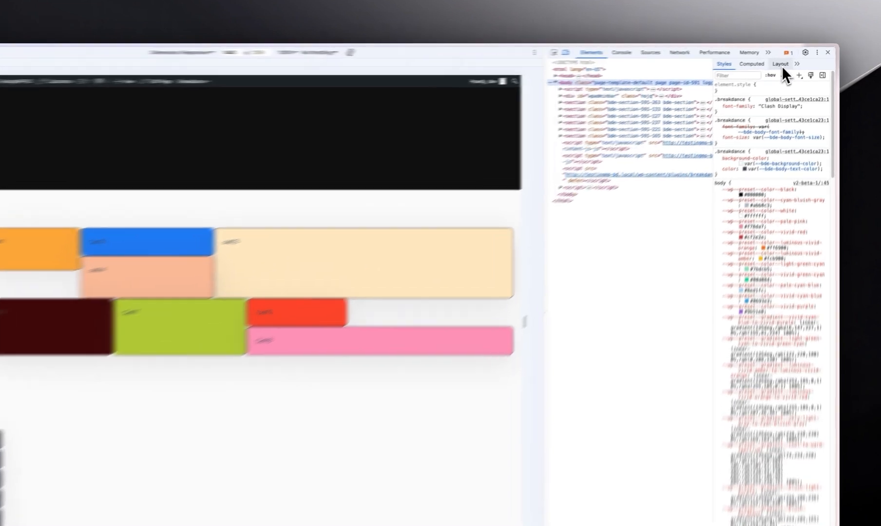
left_click(792, 63)
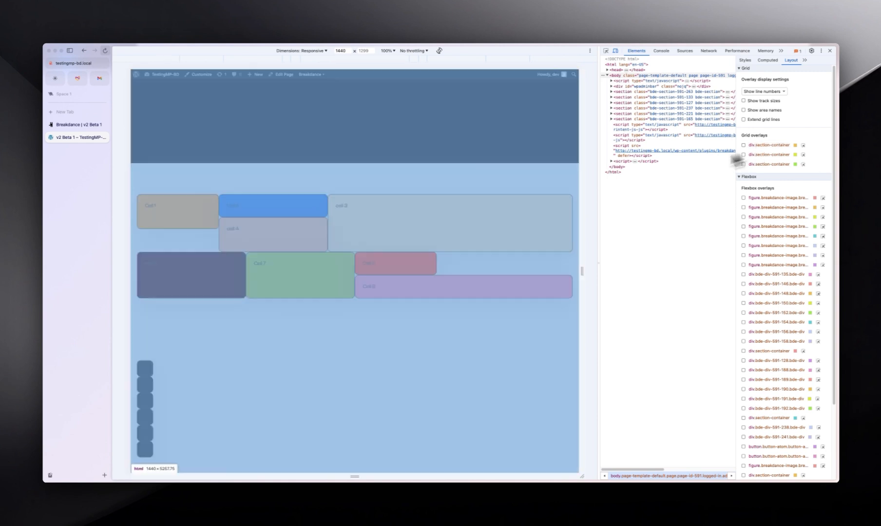
scroll(517, 195, "up", 4)
scroll(515, 196, "up", 3)
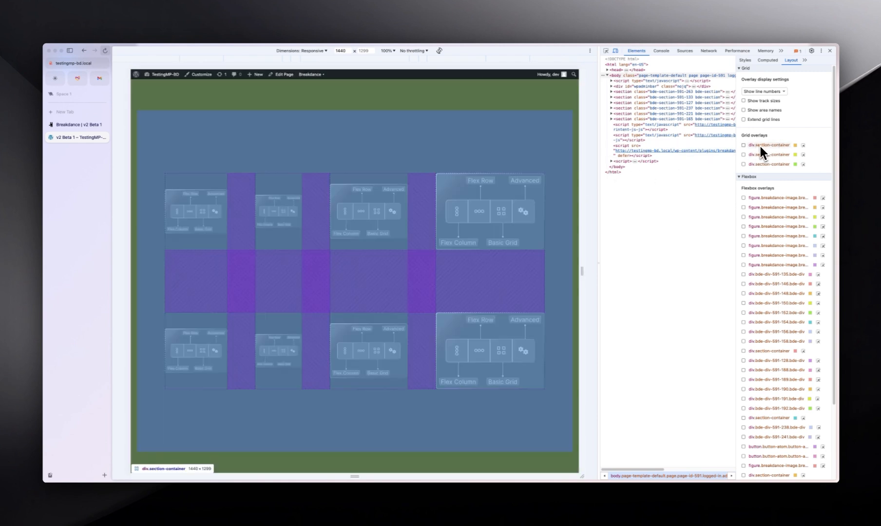
scroll(448, 197, "down", 6)
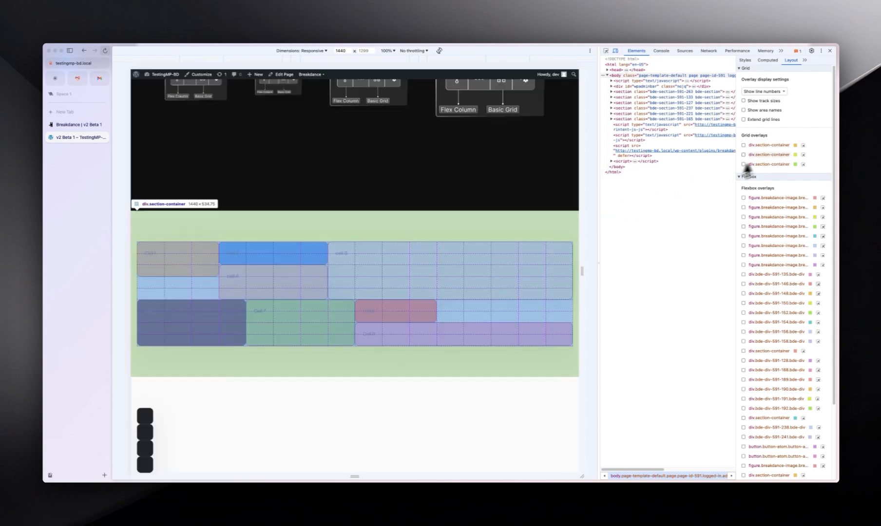
left_click(769, 154)
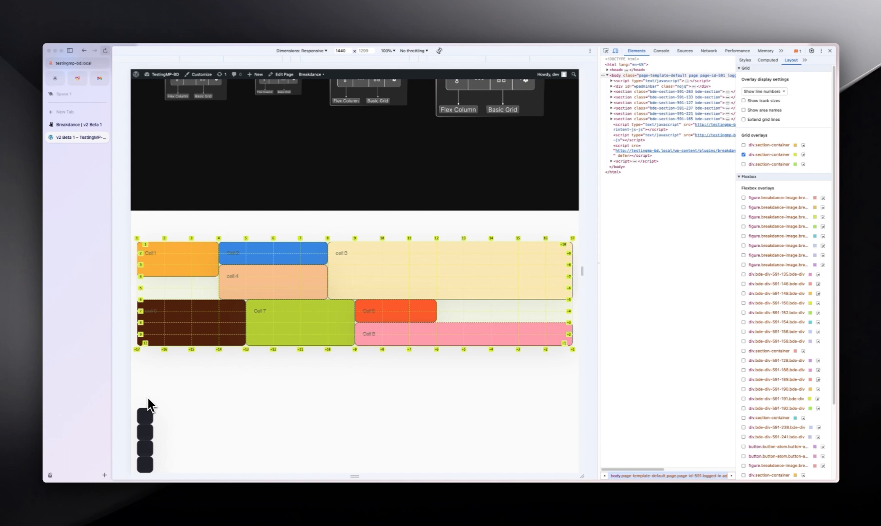
Return to the Breakdance editor and set Cell 1's Grid Column to 1/span 3
left_click(71, 125)
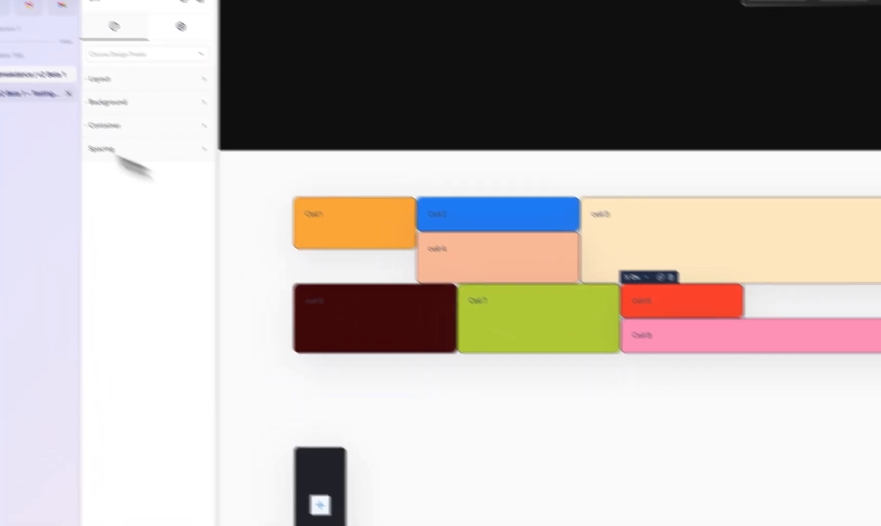
left_click(93, 117)
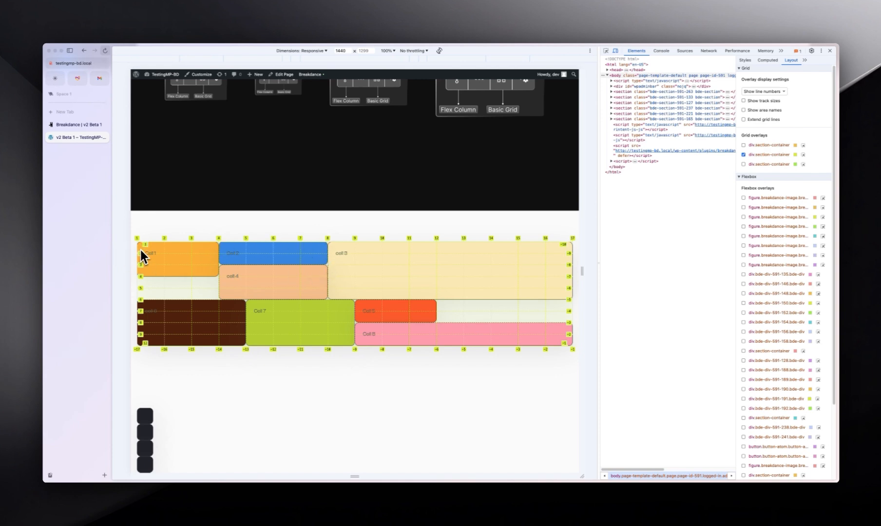
left_click(76, 126)
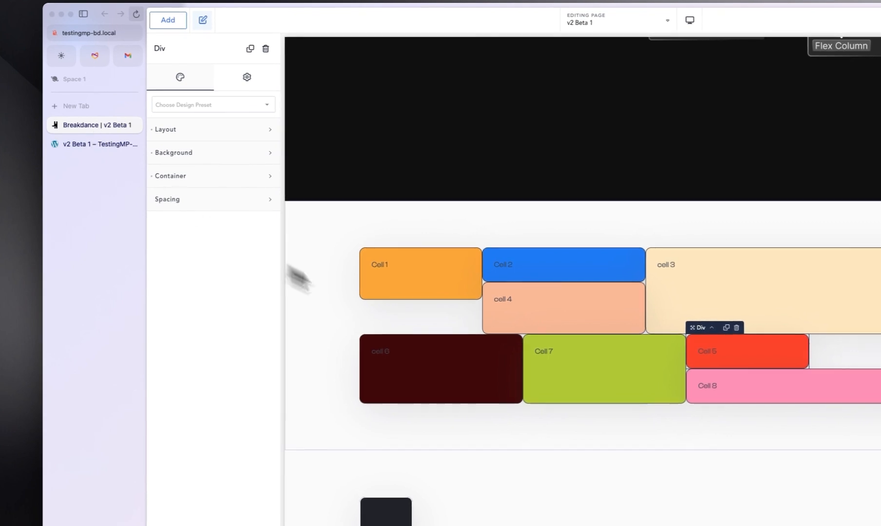
left_click(445, 280)
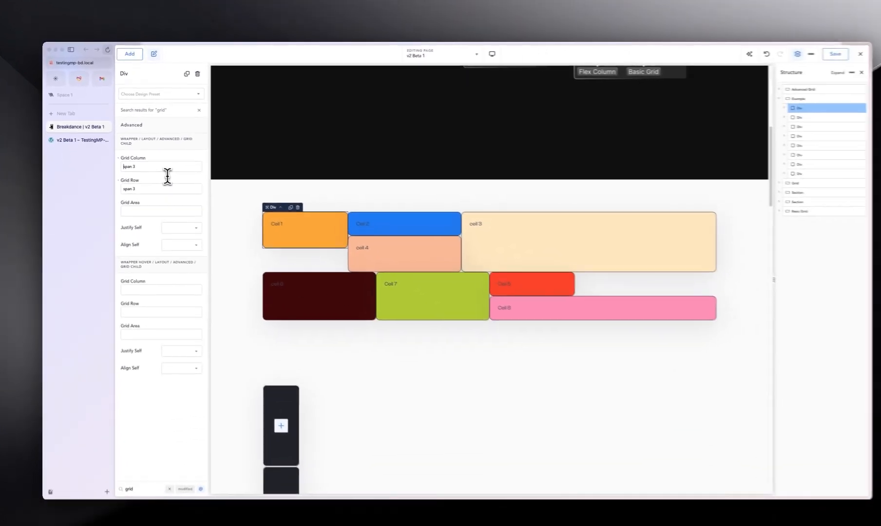
type("1")
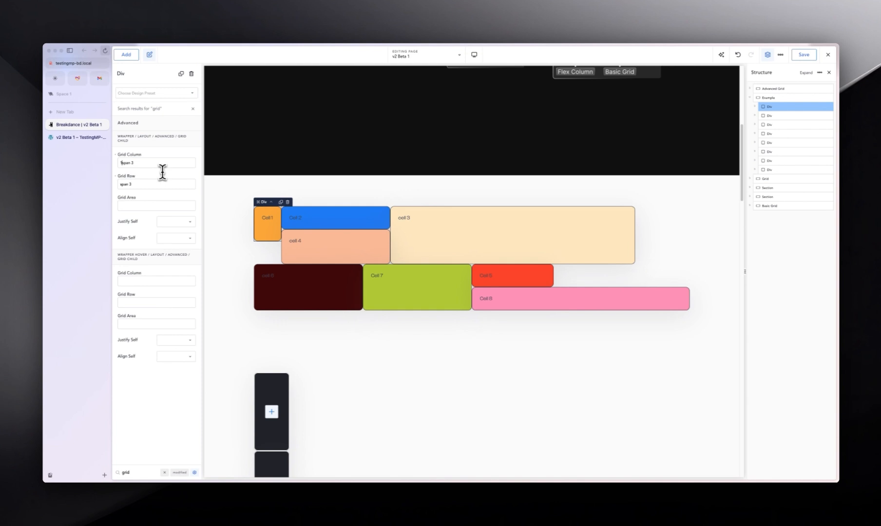
type("/")
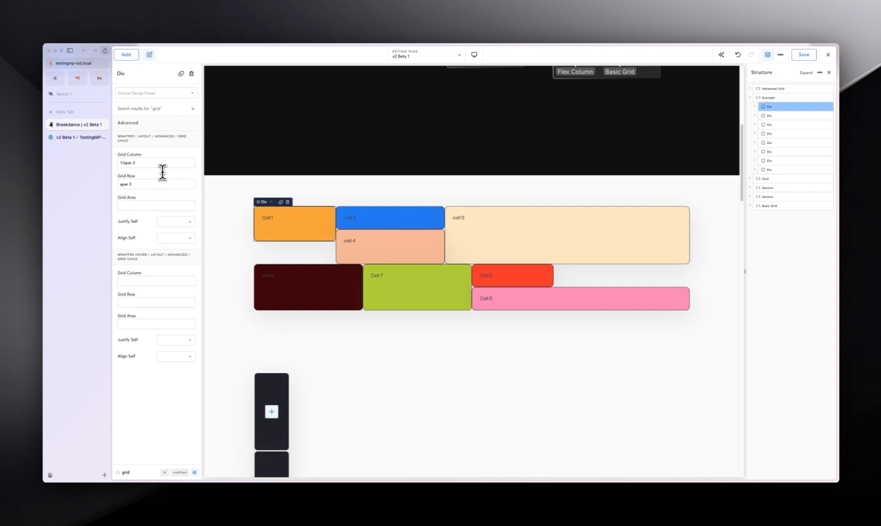
Reset Cell 1's Grid Column to span 3 by removing its start line
key("BackSpace")
key("BackSpace")
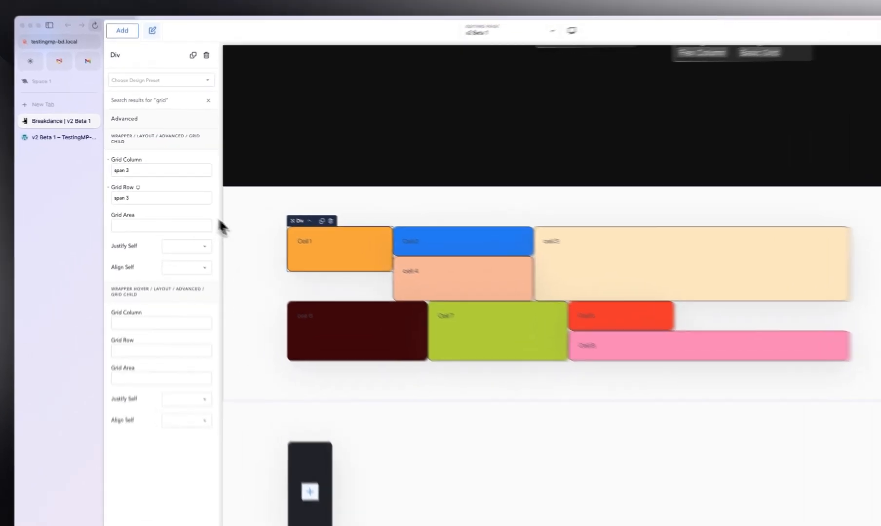
left_click(222, 209)
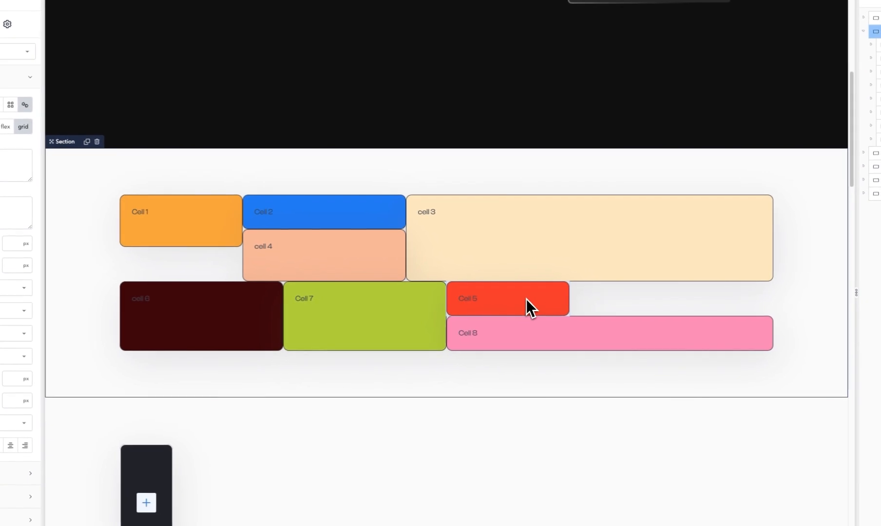
Set Cell 5's Grid Column to 1/span 3, then save and reload the page's front-end version
left_click(716, 345)
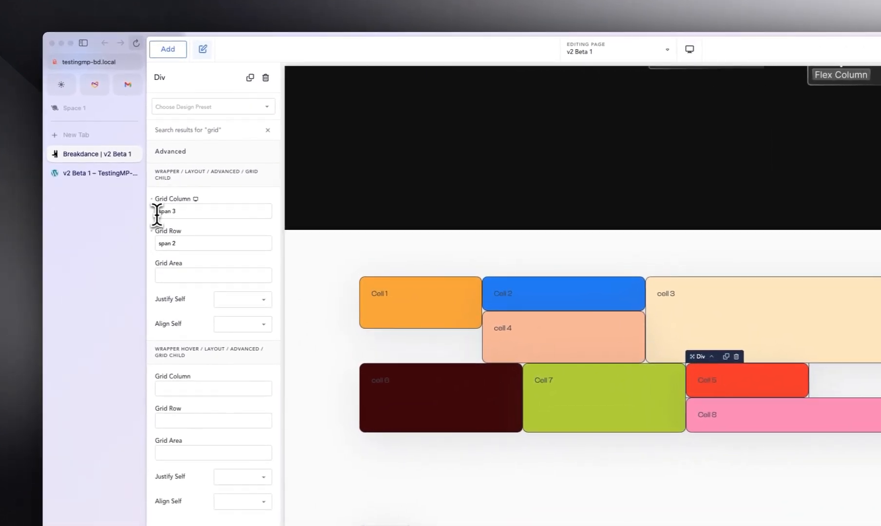
left_click(157, 215)
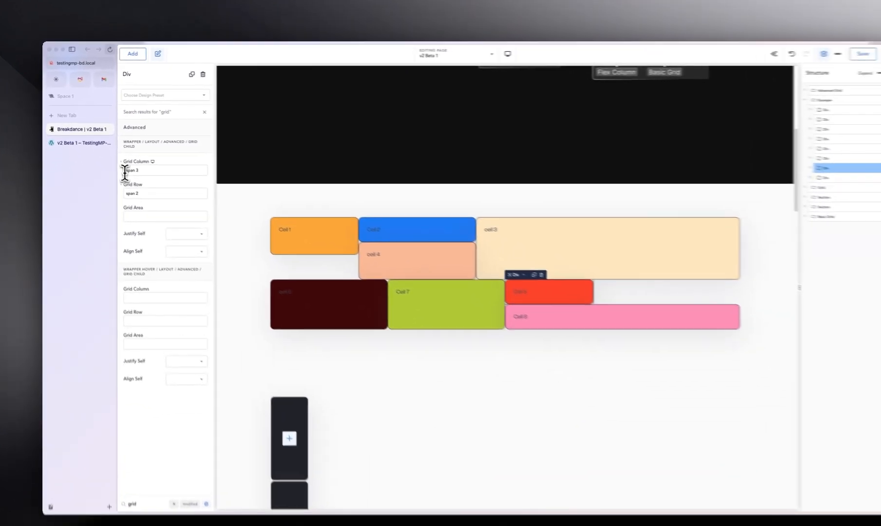
type("1/")
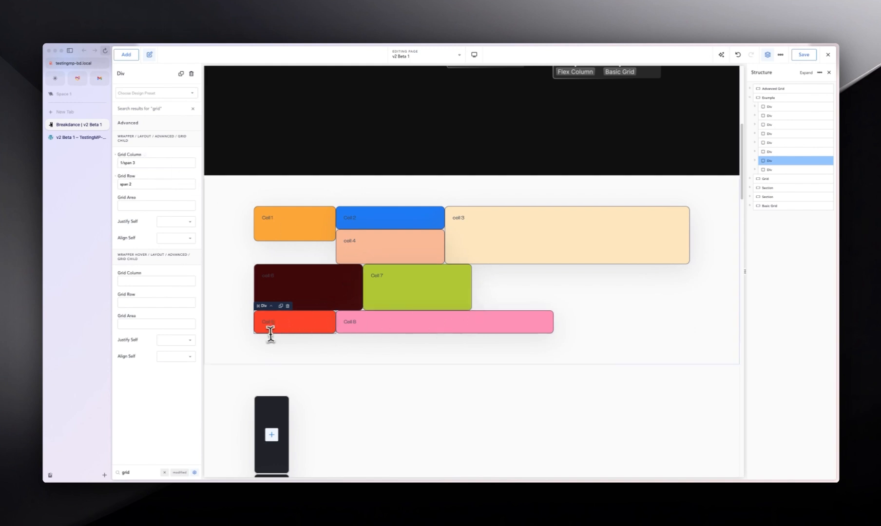
left_click(804, 54)
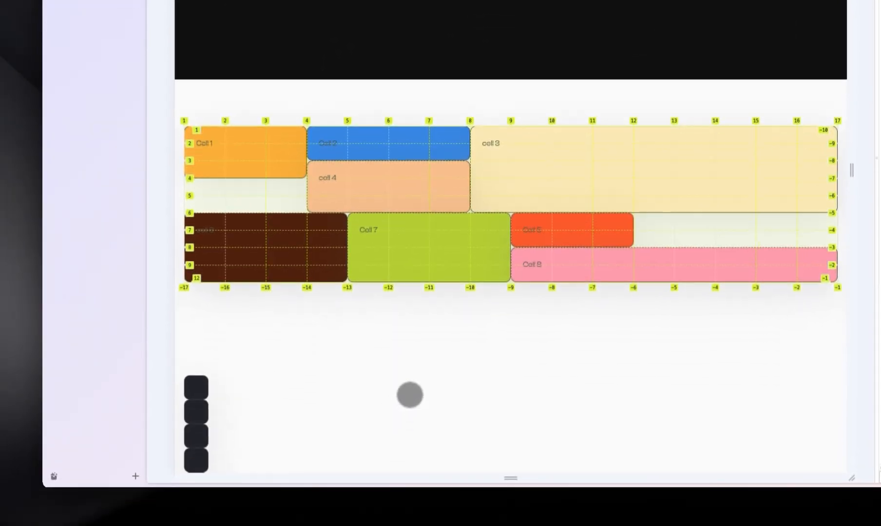
key("super+r")
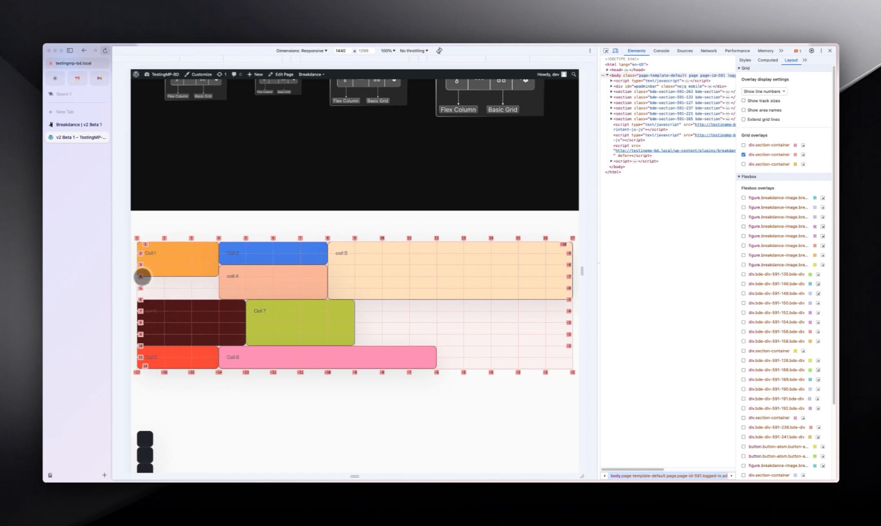
Return to the Breakdance editor, set Cell 5's Grid Row to 4/span 2 and check its placement on the live page
left_click(74, 125)
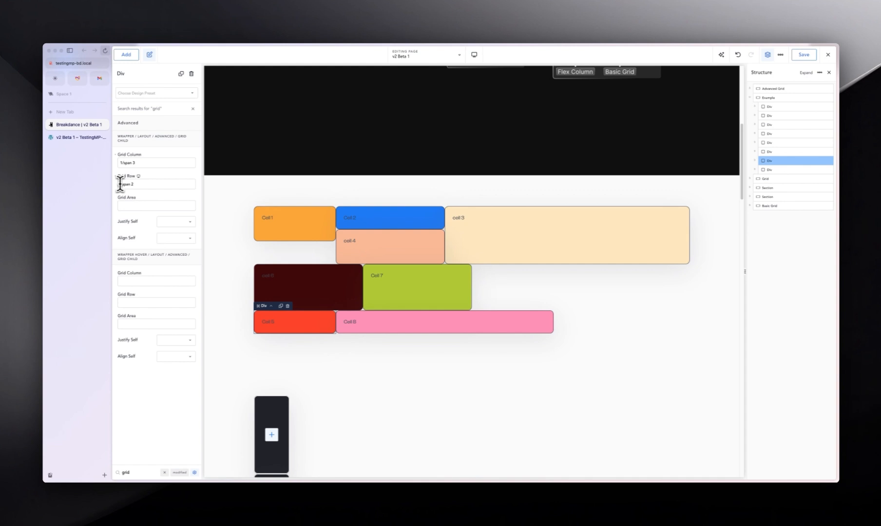
type("4/")
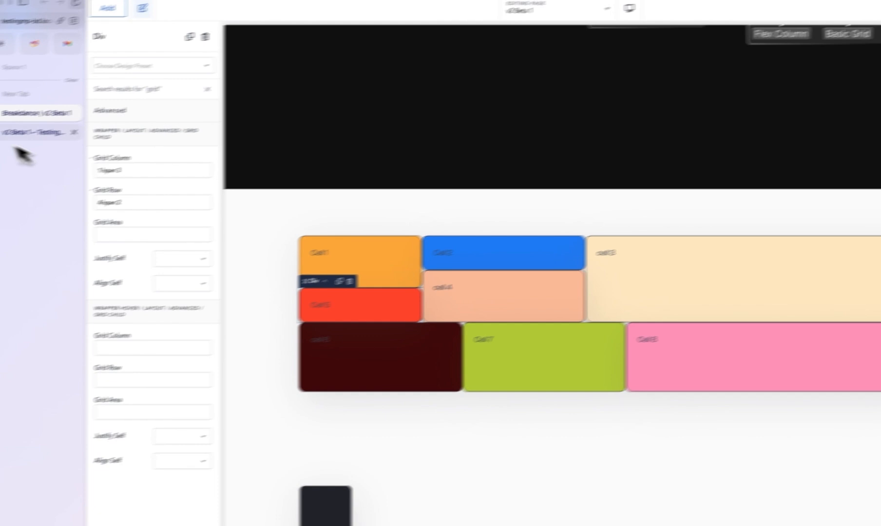
left_click(87, 119)
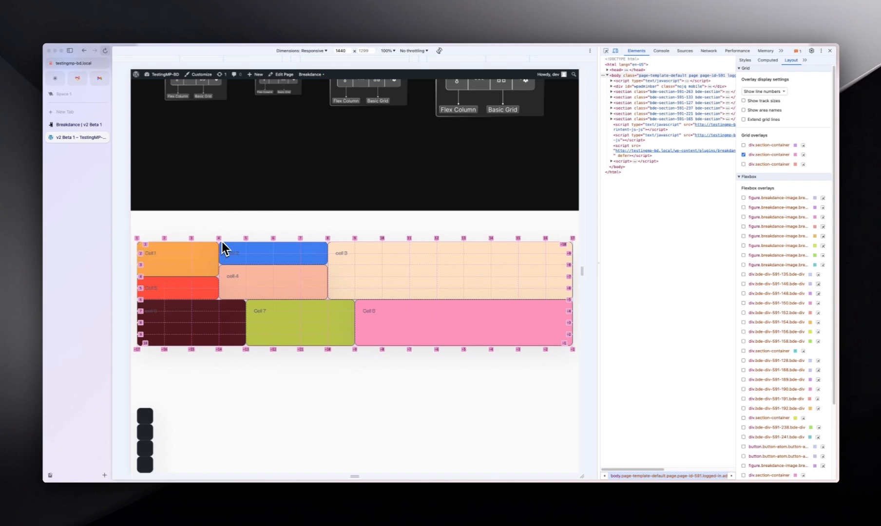
Back in the Breakdance editor, replace Cell 1's Grid Column with the start and end lines 1/4
left_click(72, 124)
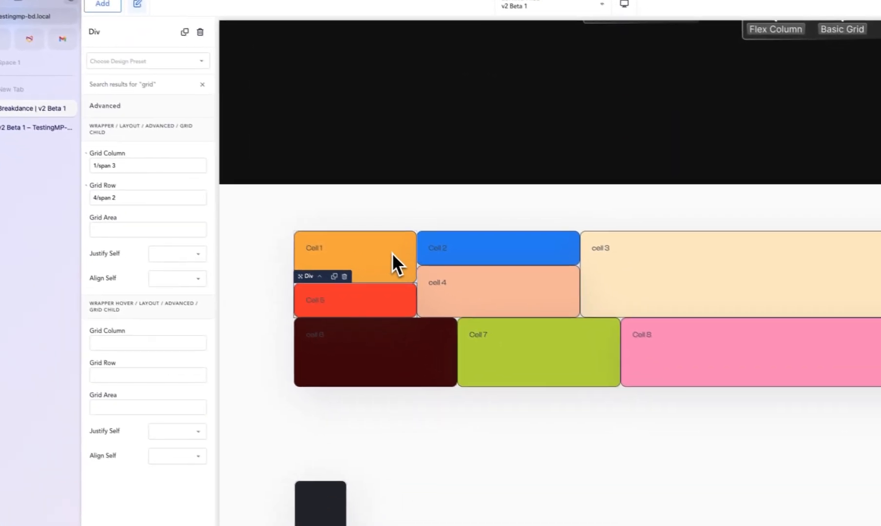
left_click(442, 285)
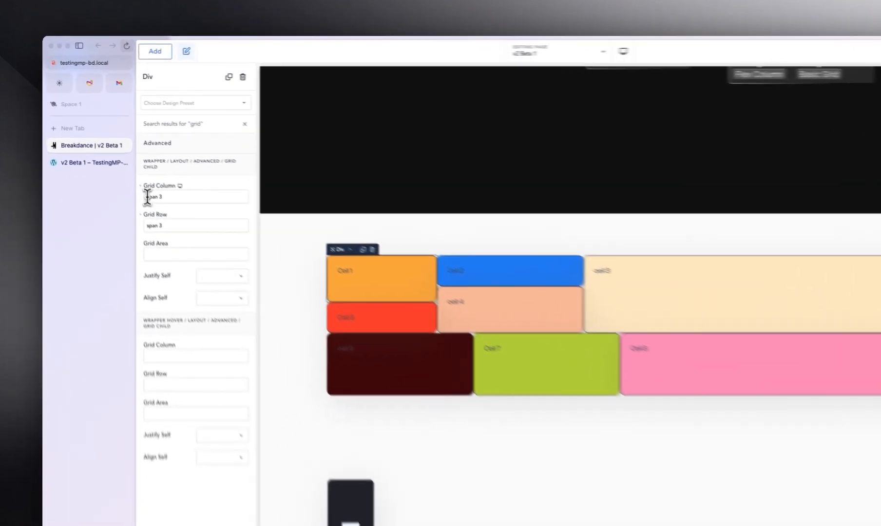
left_click_drag(120, 163, 141, 162)
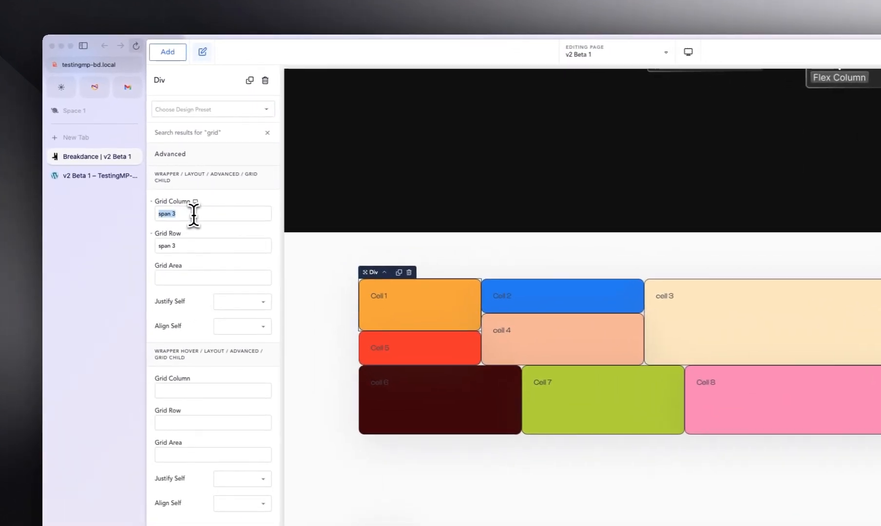
key("BackSpace")
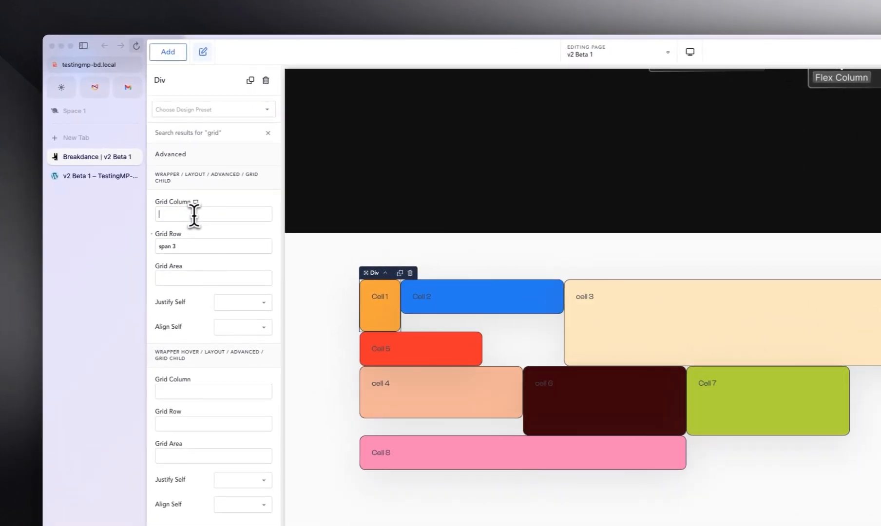
type("1")
type("/4")
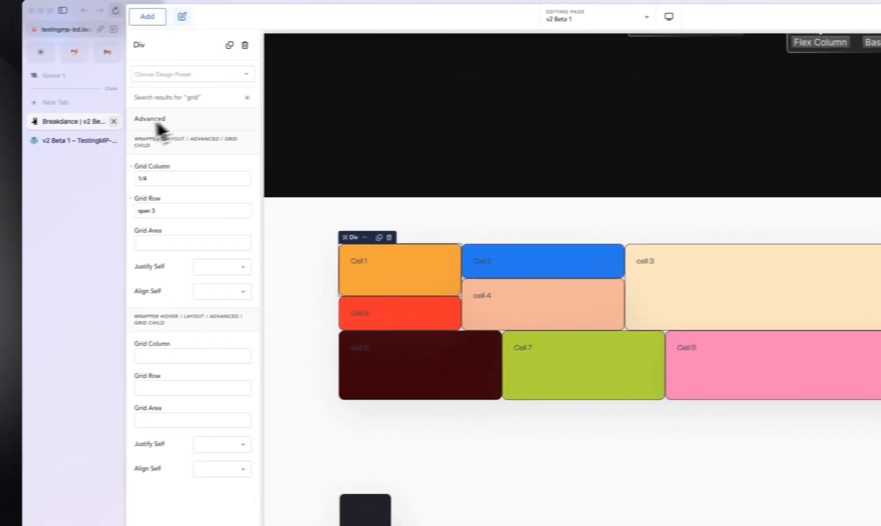
left_click(114, 132)
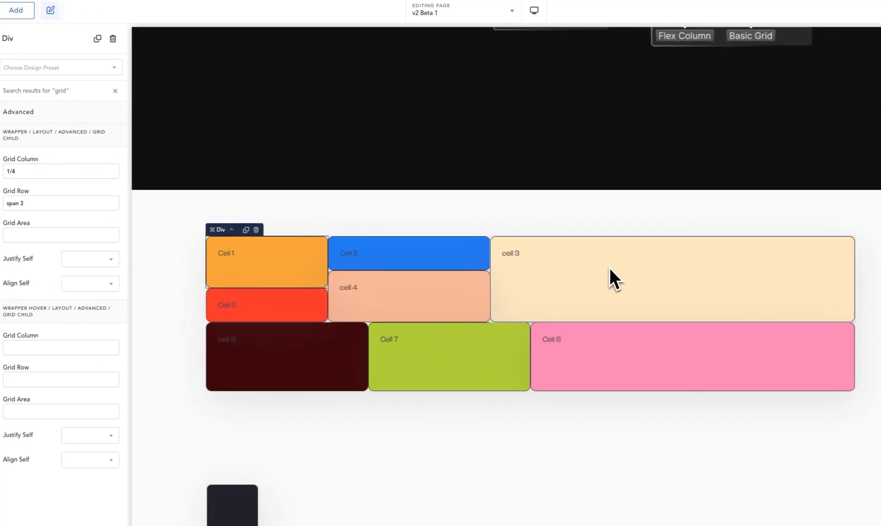
Set Cell 3's Grid Column to 8/17, checking the line numbers in the live page's grid overlay
left_click(611, 268)
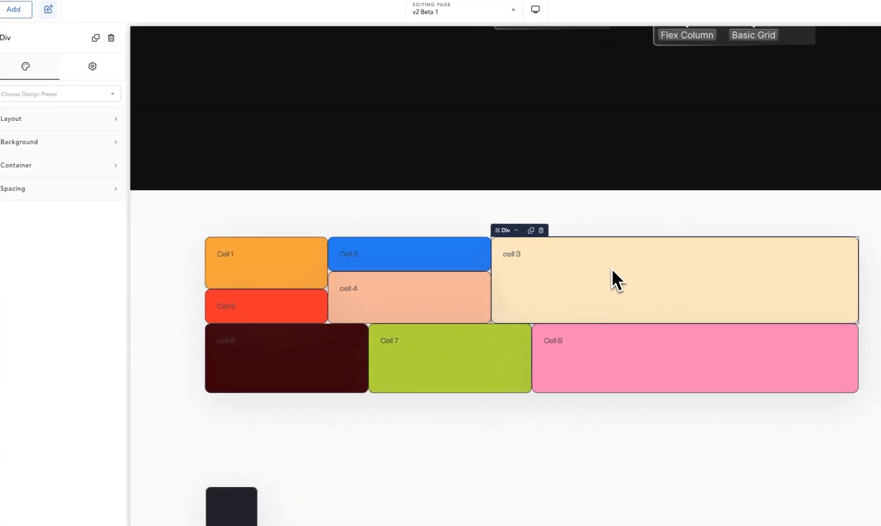
type("grid")
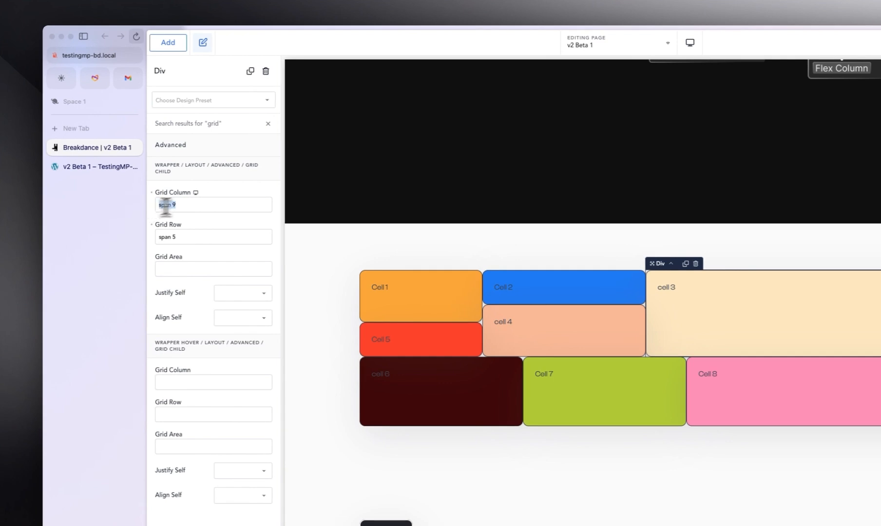
left_click_drag(159, 204, 220, 202)
left_click(75, 166)
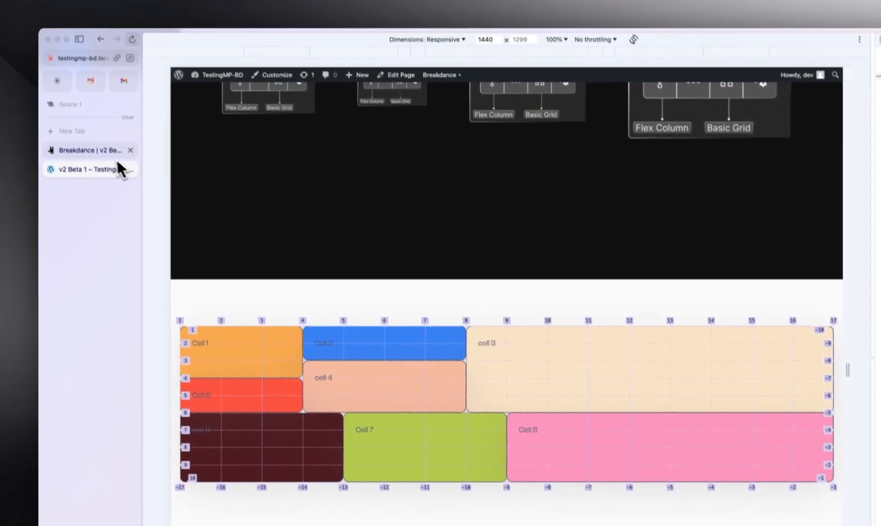
left_click(83, 120)
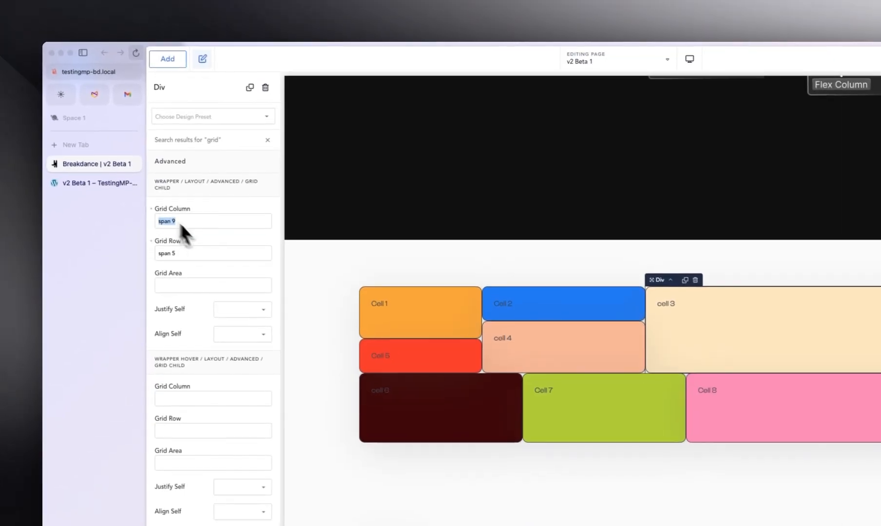
type("8")
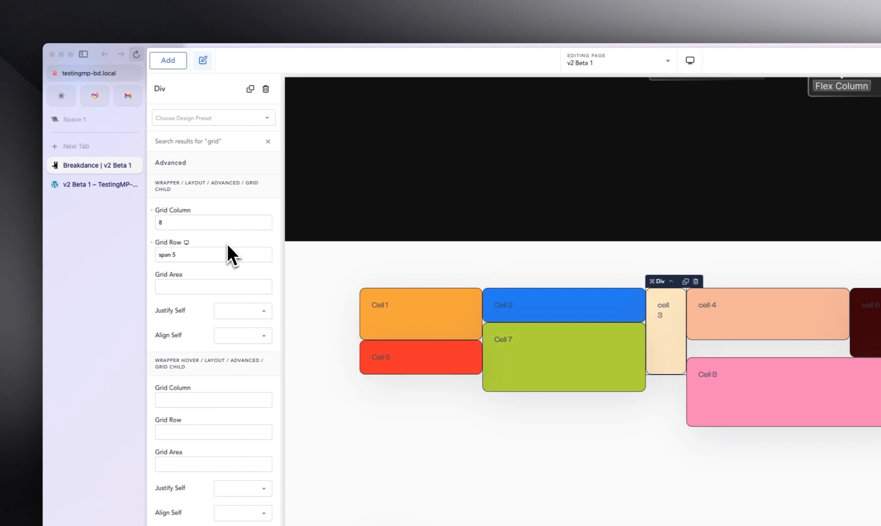
type("/17")
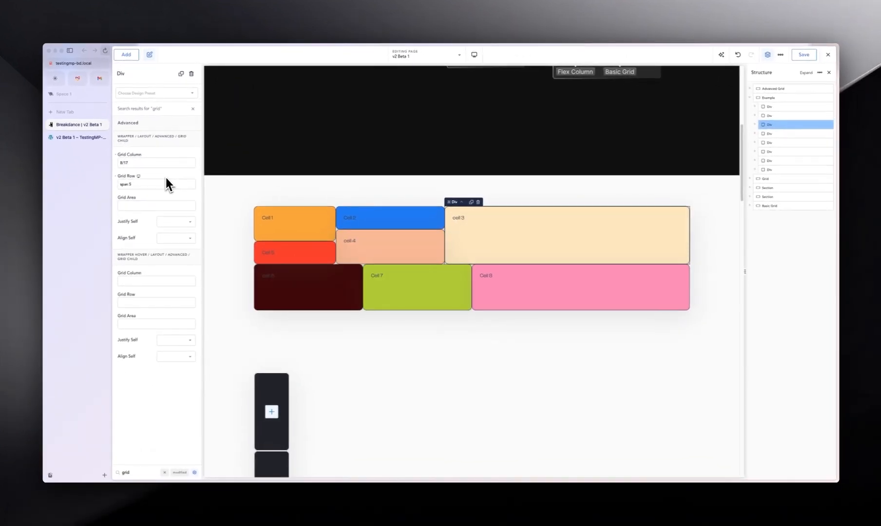
left_click(83, 138)
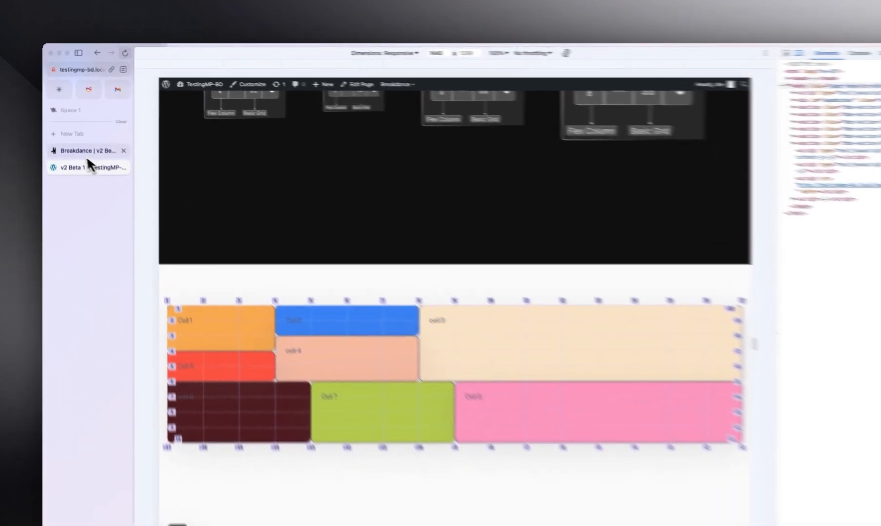
Return to the Breakdance editor and set the bento section's grid Gap to 10 px
left_click(79, 124)
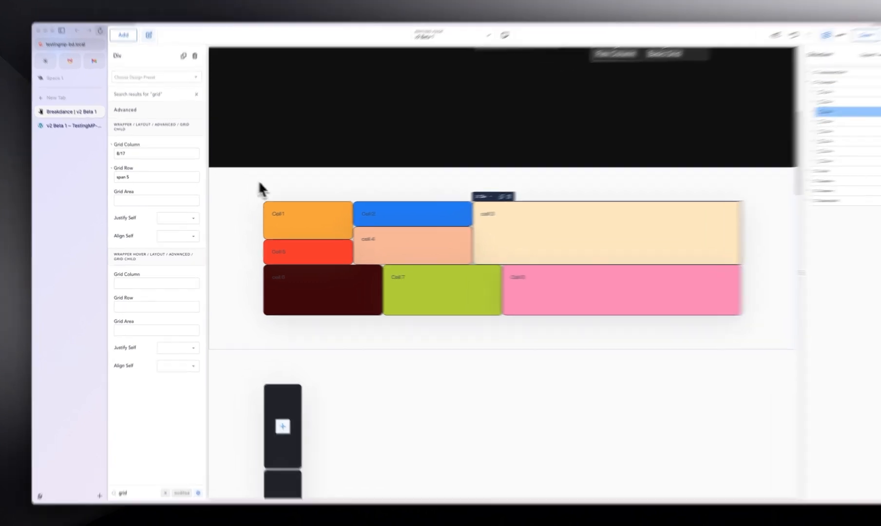
left_click(258, 196)
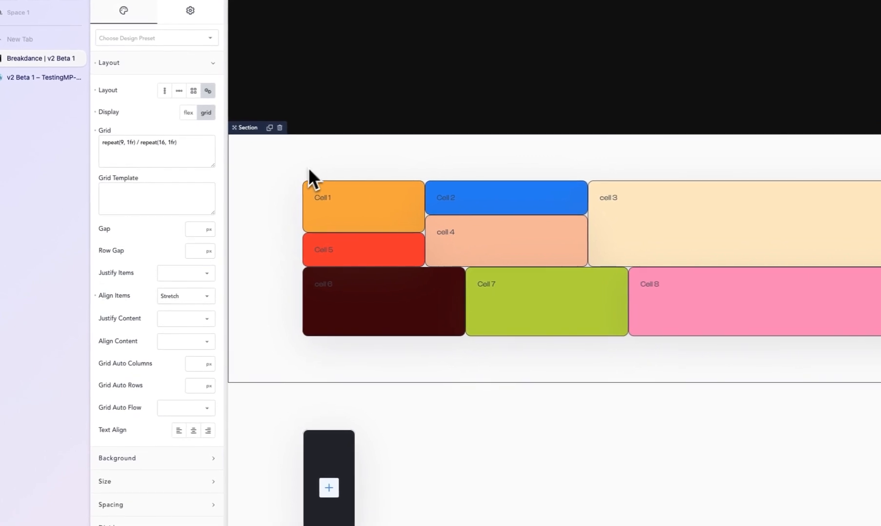
left_click(195, 229)
type("10")
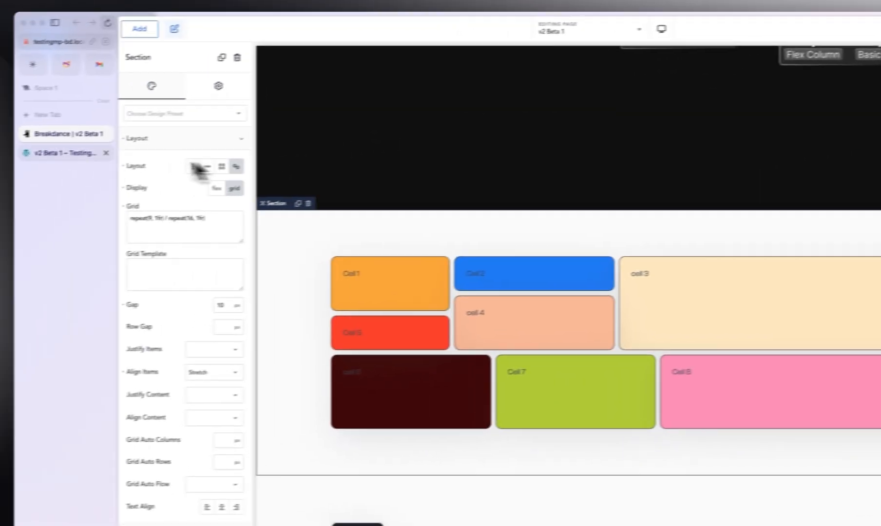
Reload the live page, hide the grid overlay and developer tools, and compare the bento grid with the Figma design
left_click(67, 153)
key("super+r")
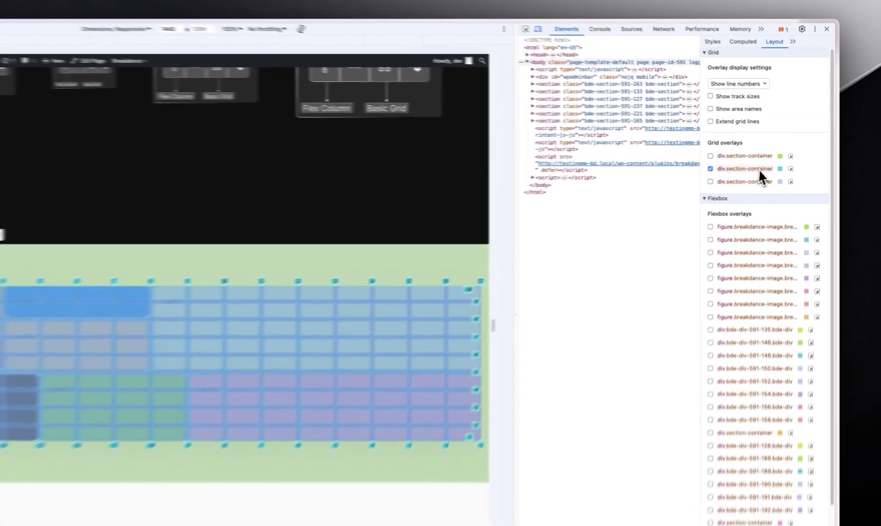
left_click(767, 154)
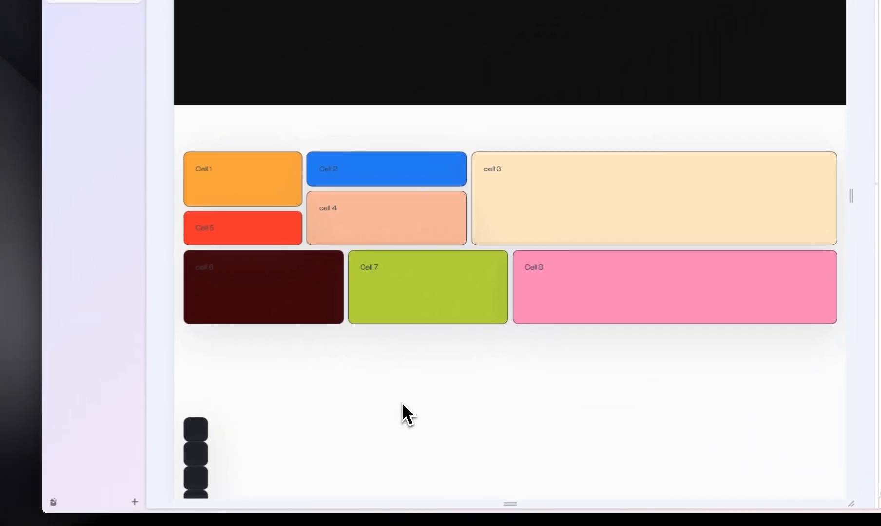
key("super+alt+i")
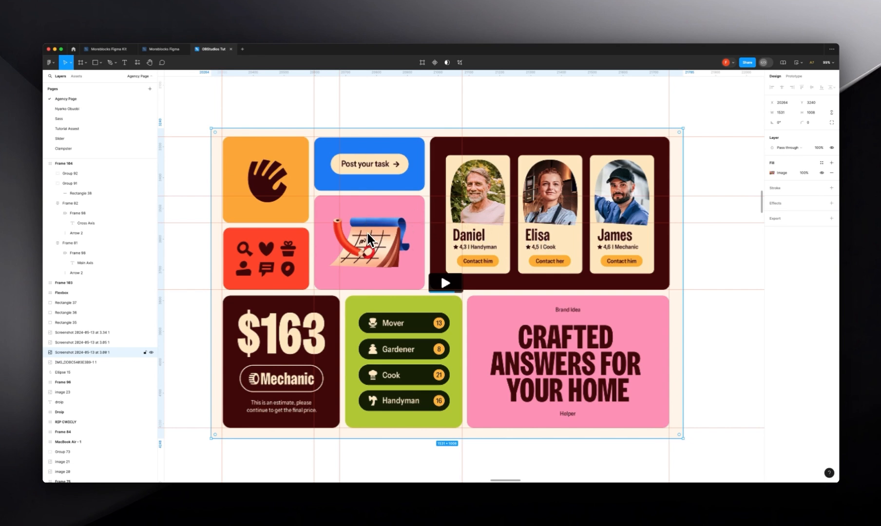
key("super+Tab")
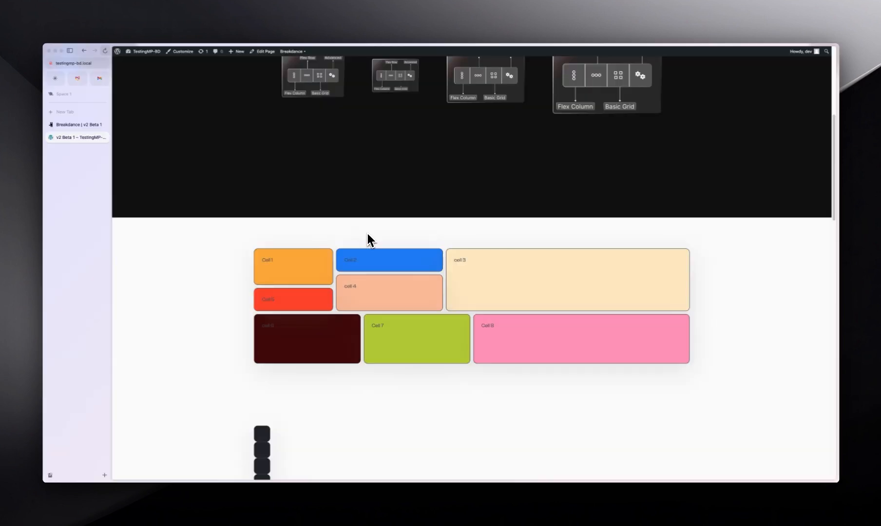